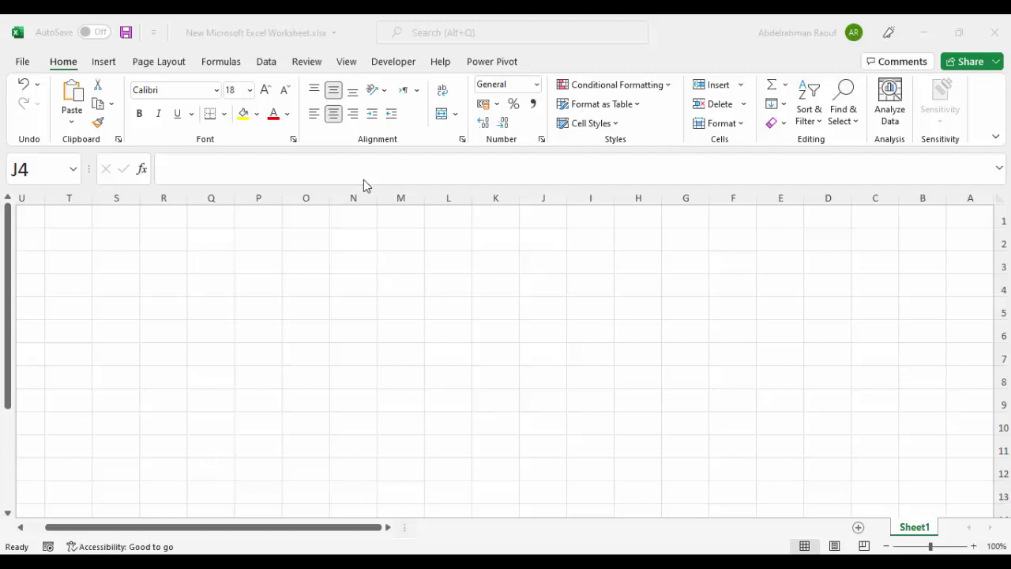
Number K3:K12 from 1 to 10 by entering 1 and 2 and filling down
{"action": "left_click", "coordinate": [493, 254]}
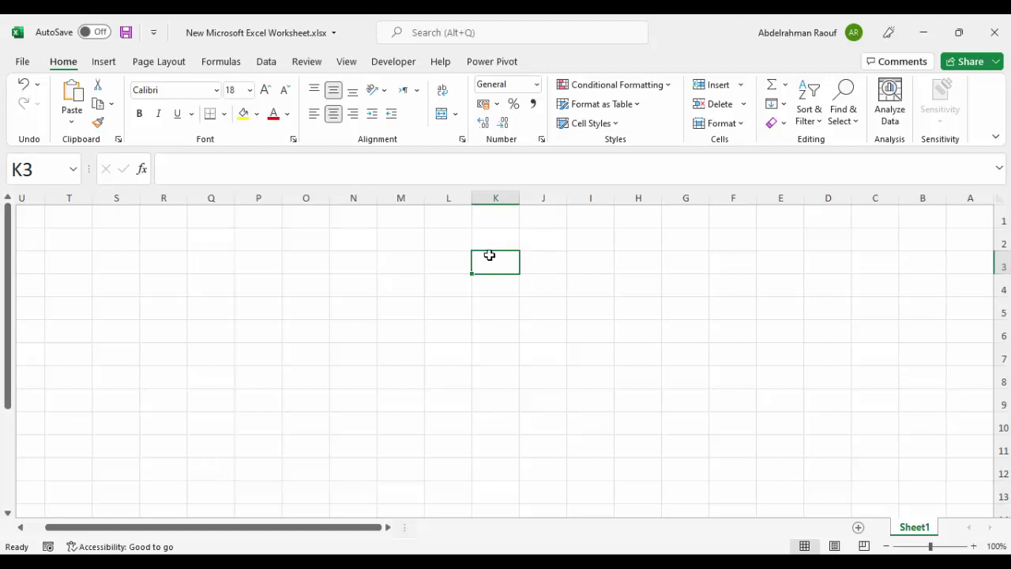
{"action": "type", "text": "1"}
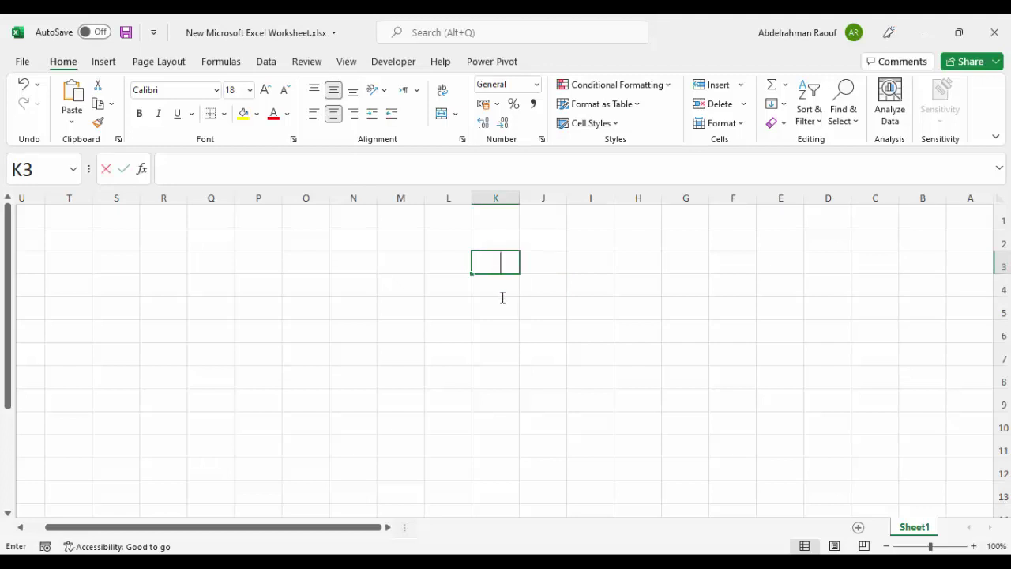
{"action": "key", "text": "Return"}
{"action": "type", "text": "2"}
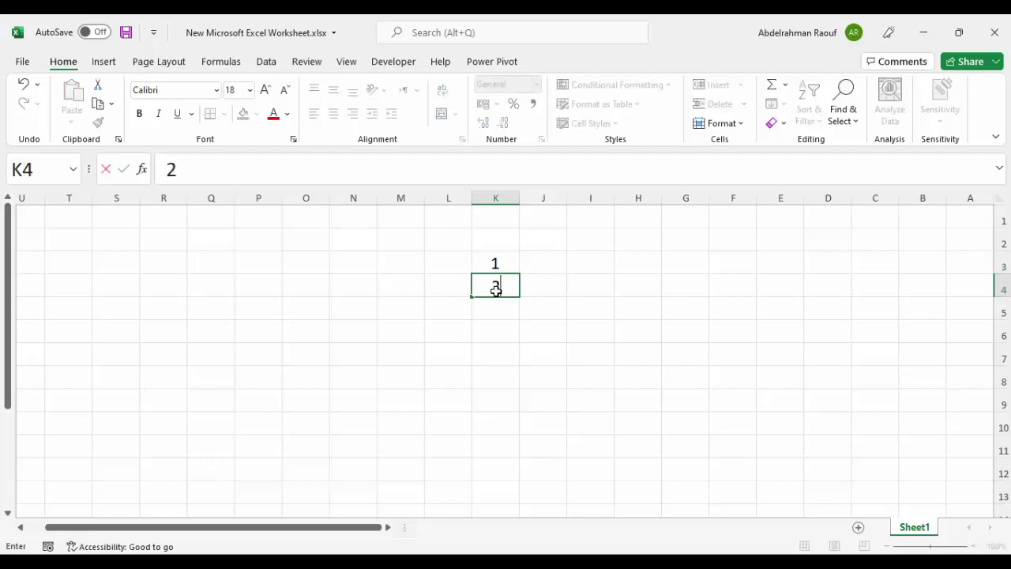
{"action": "key", "text": "Return"}
{"action": "left_click_drag", "start_coordinate": [507, 263], "coordinate": [498, 473]}
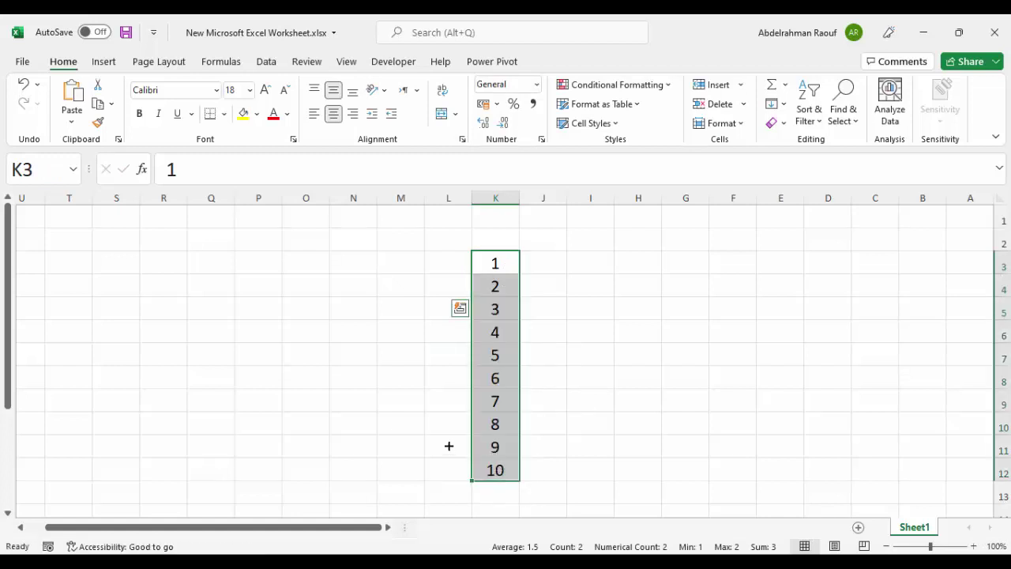
Put =COUNT(K3:K12) in M6 using AutoSum Count Numbers, returning 10
{"action": "left_click", "coordinate": [389, 339]}
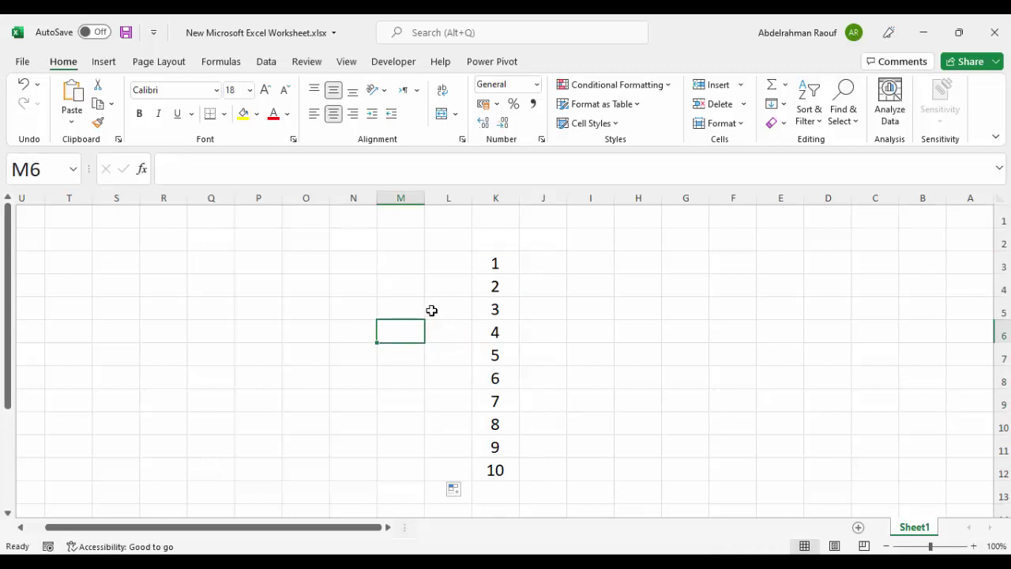
{"action": "left_click", "coordinate": [787, 94]}
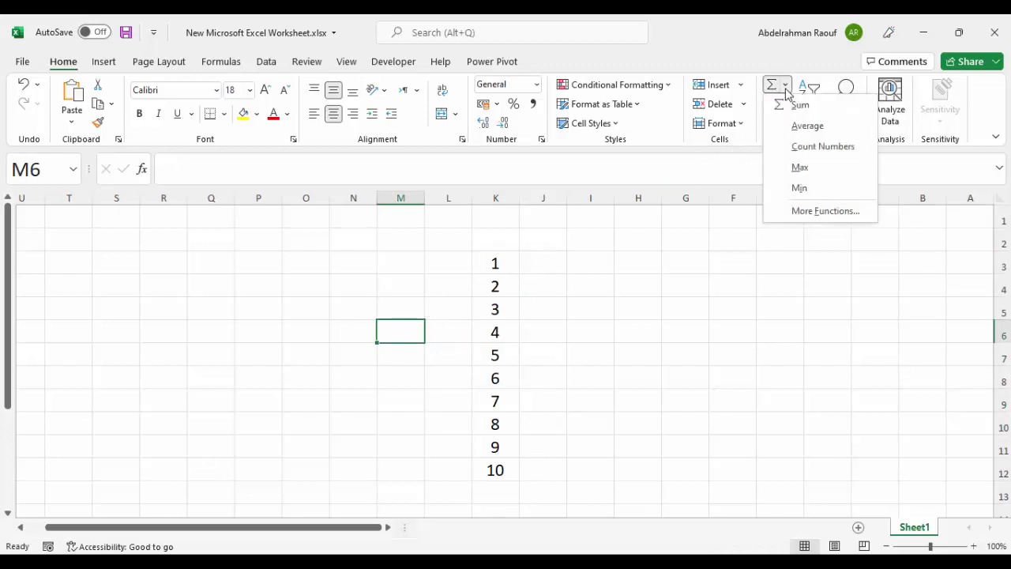
{"action": "left_click", "coordinate": [823, 146]}
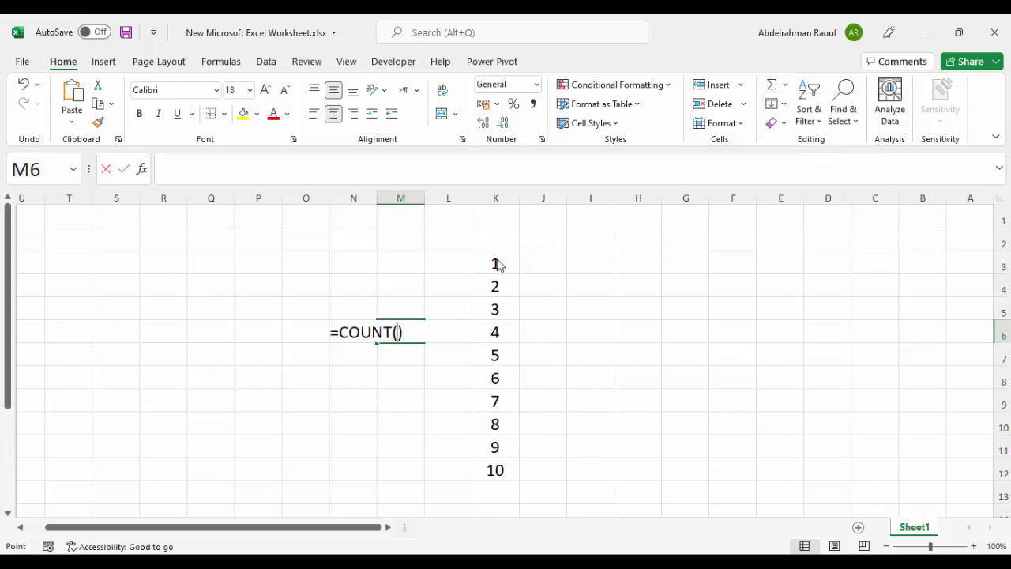
{"action": "mouse_move", "coordinate": [498, 264]}
{"action": "left_mouse_down"}
{"action": "mouse_move", "coordinate": [505, 354]}
{"action": "mouse_move", "coordinate": [493, 471]}
{"action": "left_mouse_up"}
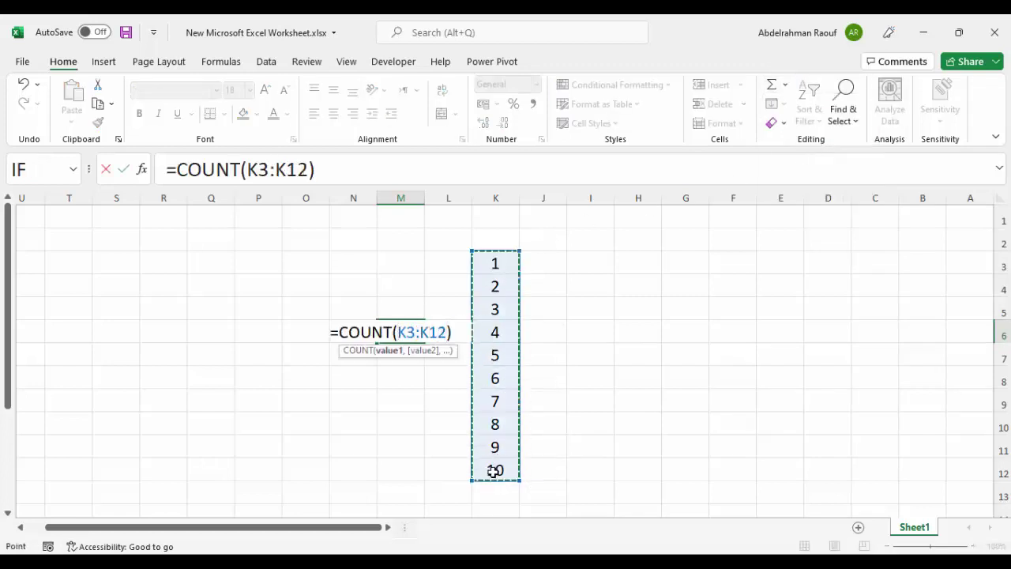
{"action": "key", "text": "Return"}
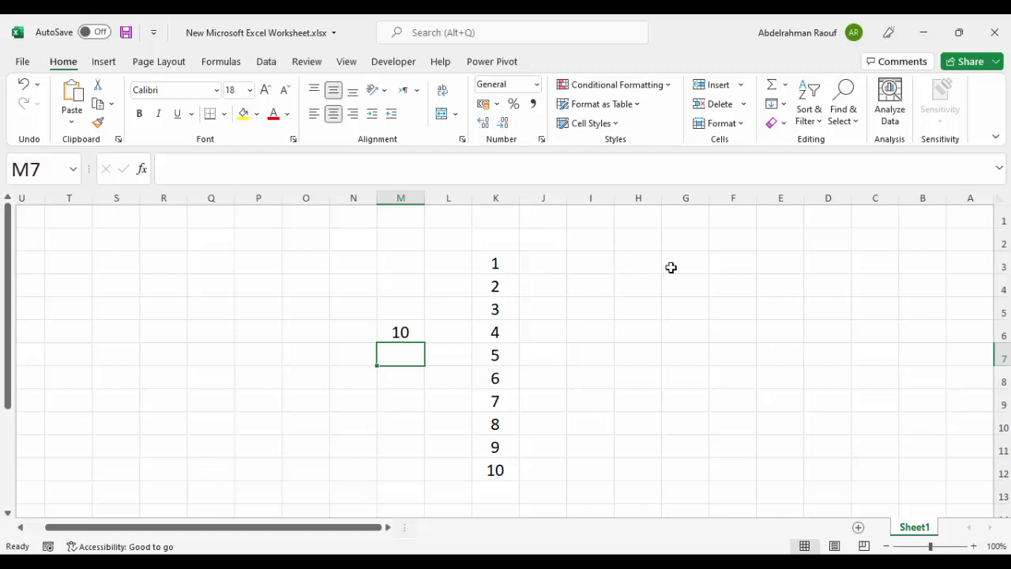
{"action": "left_click", "coordinate": [670, 267]}
Enter عبدالرحمن in G3, widen column G, and fill names down to G9
{"action": "type", "text": "عب"}
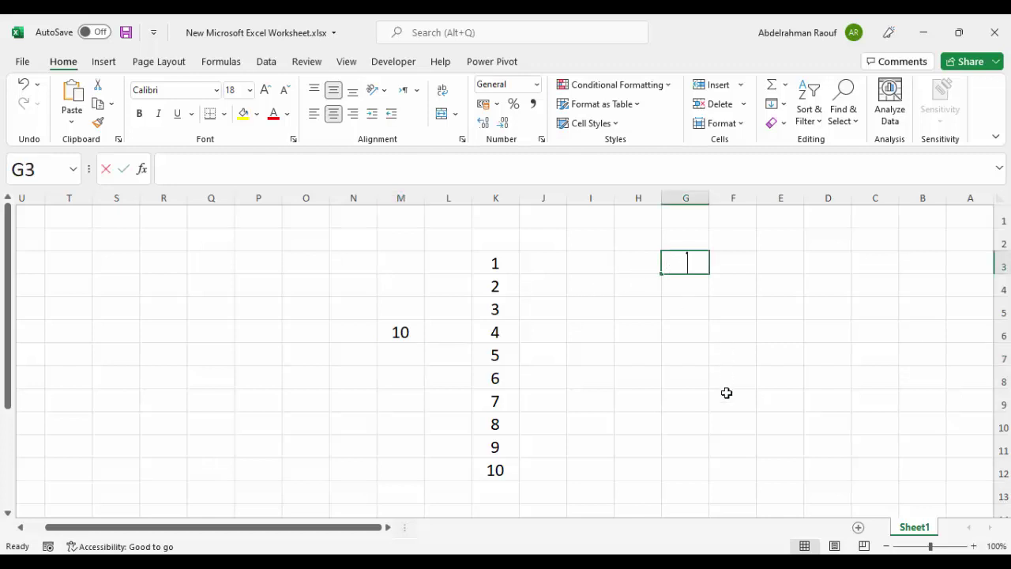
{"action": "type", "text": "دالر"}
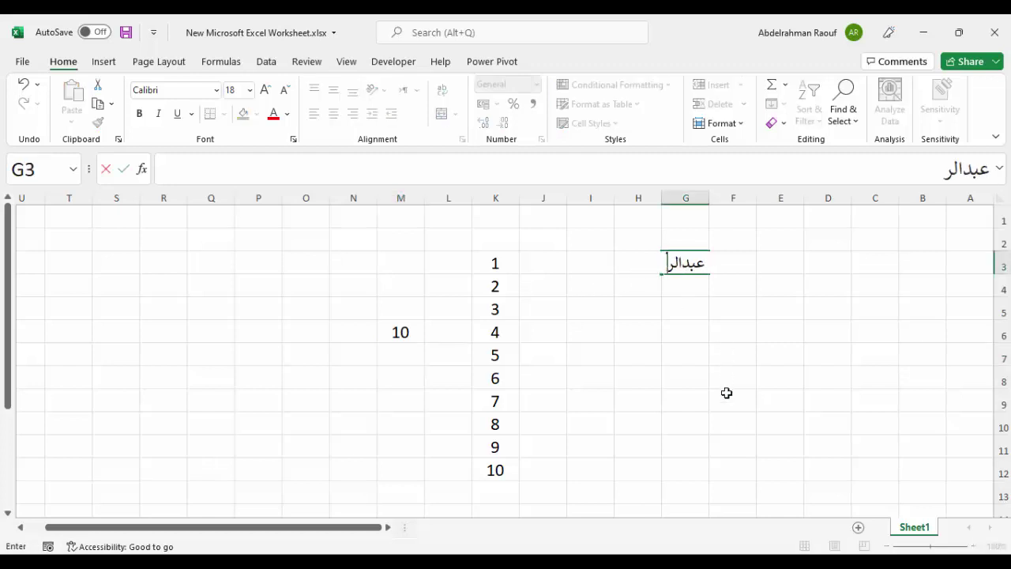
{"action": "type", "text": "حمن"}
{"action": "key", "text": "Return"}
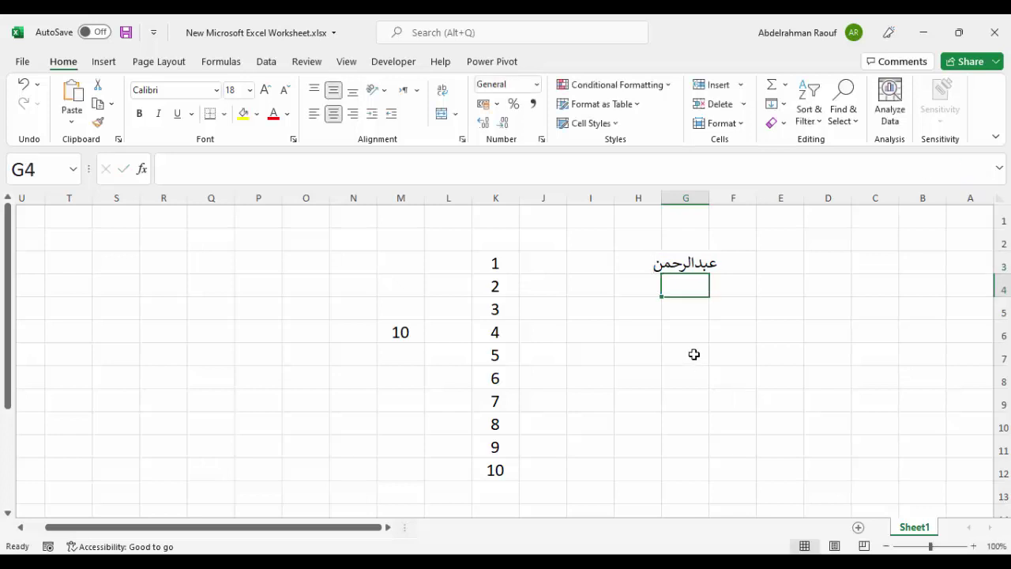
{"action": "left_click", "coordinate": [681, 266]}
{"action": "left_click_drag", "start_coordinate": [661, 200], "coordinate": [637, 200]}
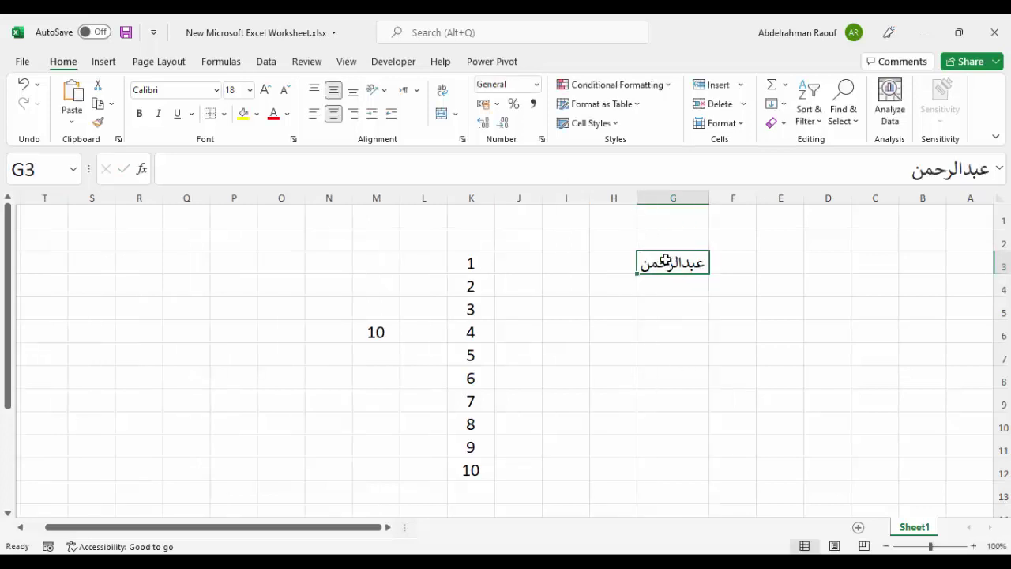
{"action": "left_click_drag", "start_coordinate": [637, 273], "coordinate": [633, 409]}
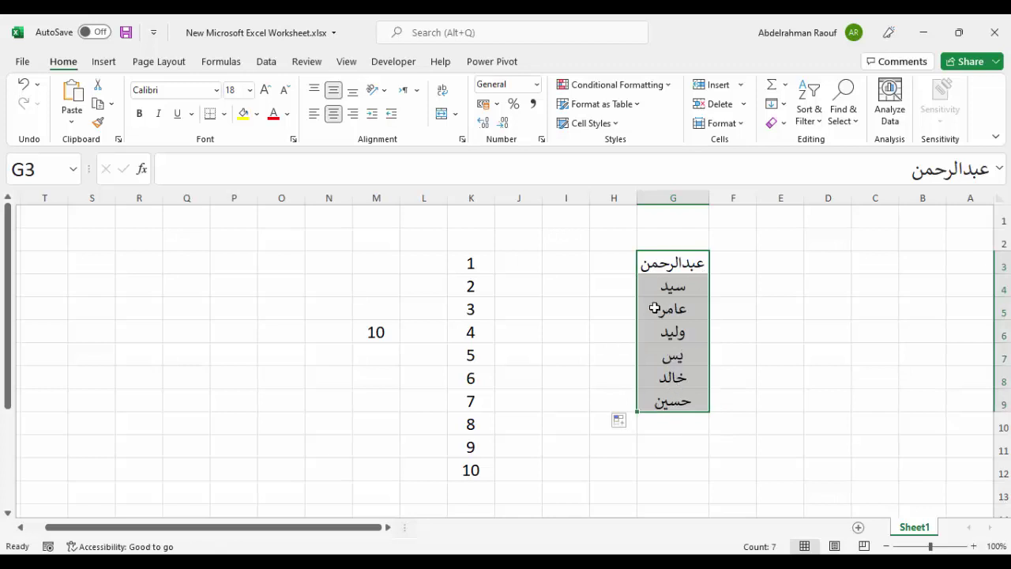
{"action": "left_click", "coordinate": [678, 266]}
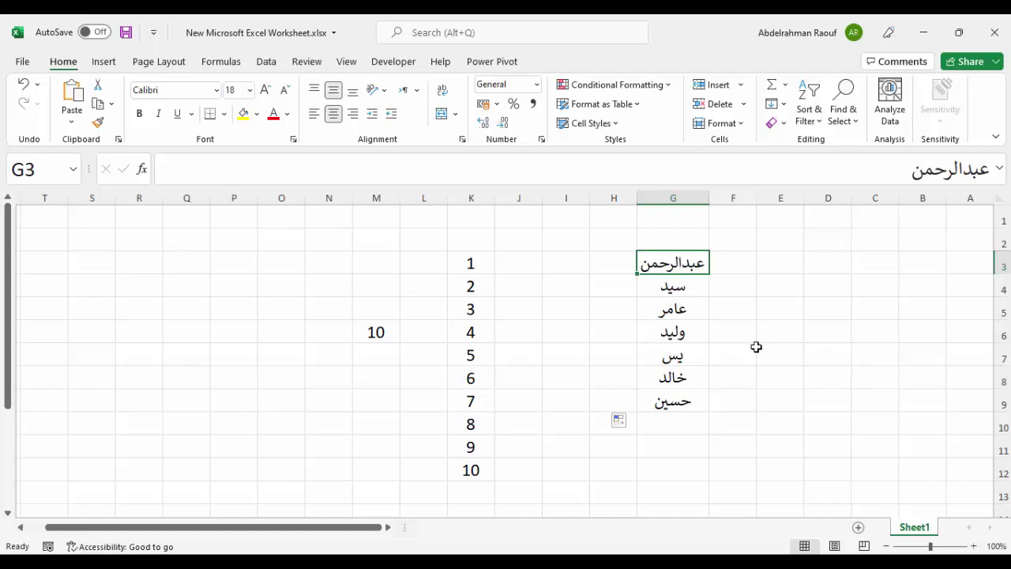
Put =COUNT(G3:G9) in I6 via AutoSum Count Numbers, which returns 0
{"action": "left_click", "coordinate": [583, 334]}
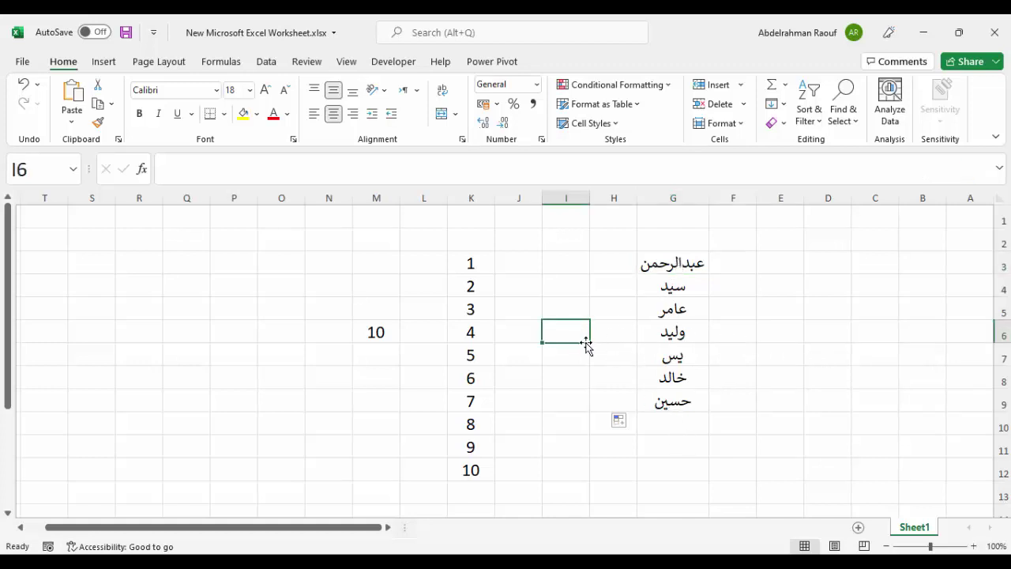
{"action": "left_click", "coordinate": [785, 85]}
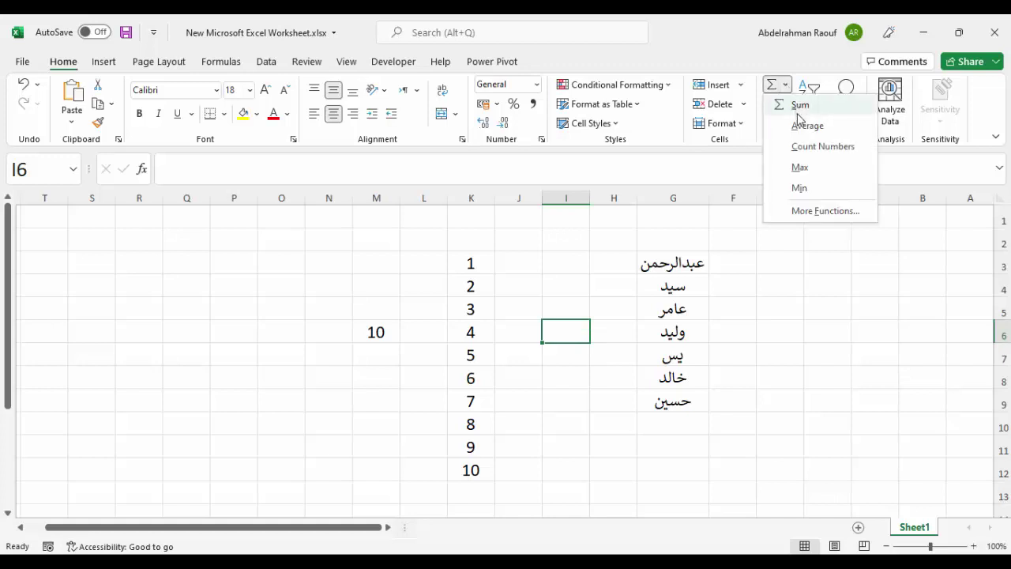
{"action": "left_click", "coordinate": [799, 146]}
{"action": "left_click_drag", "start_coordinate": [672, 263], "coordinate": [689, 401]}
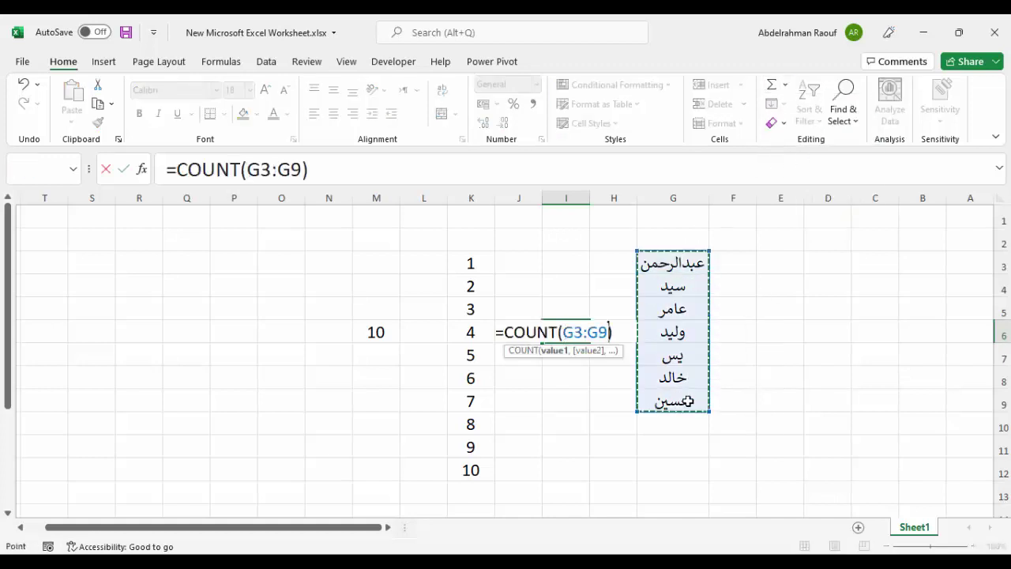
{"action": "key", "text": "Return"}
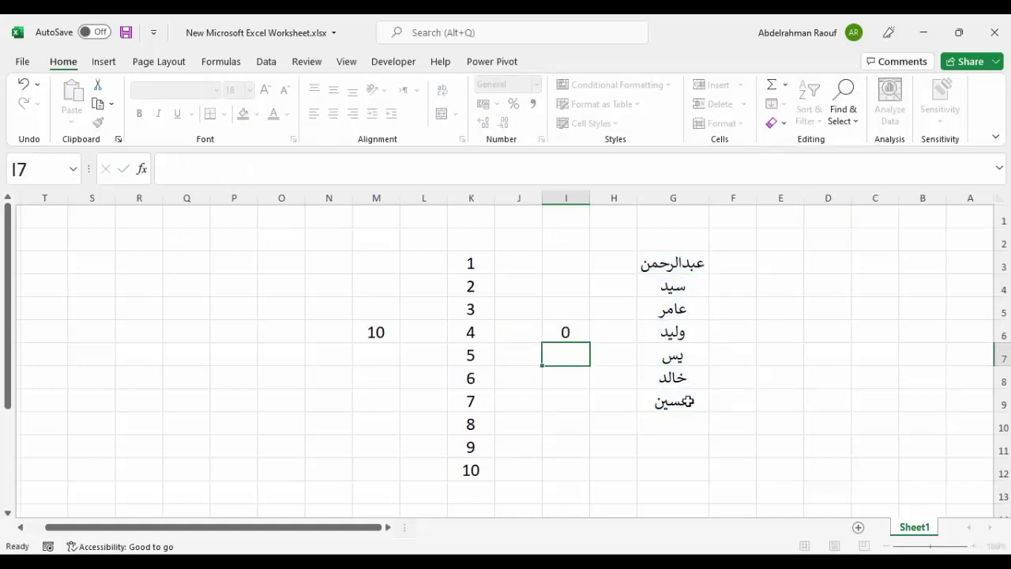
{"action": "left_click", "coordinate": [567, 336]}
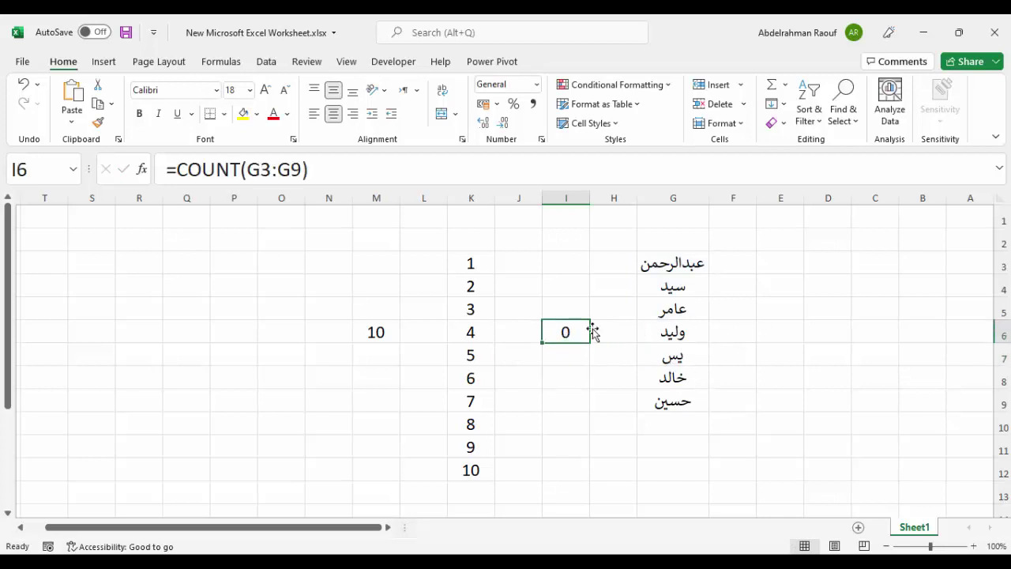
{"action": "left_click", "coordinate": [563, 380]}
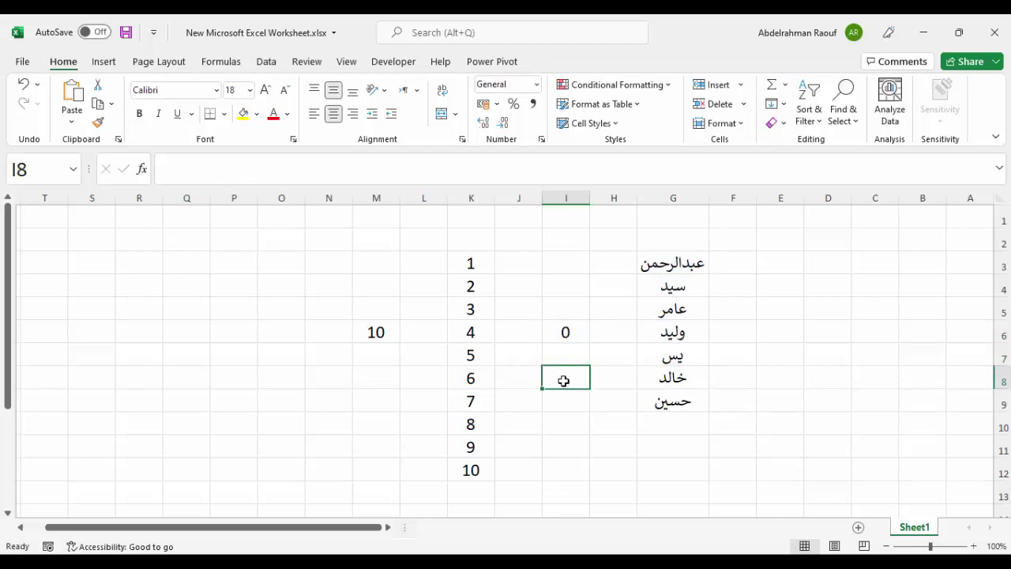
Enter =COUNTA(G3:G9) in I8 from the autocomplete list, returning 7
{"action": "type", "text": "=ؤ"}
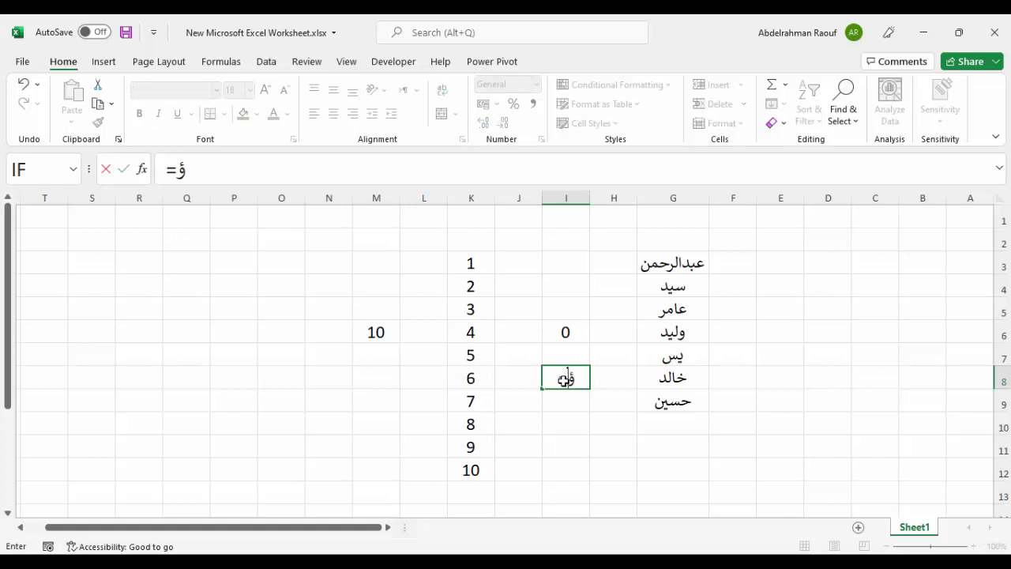
{"action": "key", "text": "BackSpace"}
{"action": "type", "text": "c"}
{"action": "type", "text": "ou"}
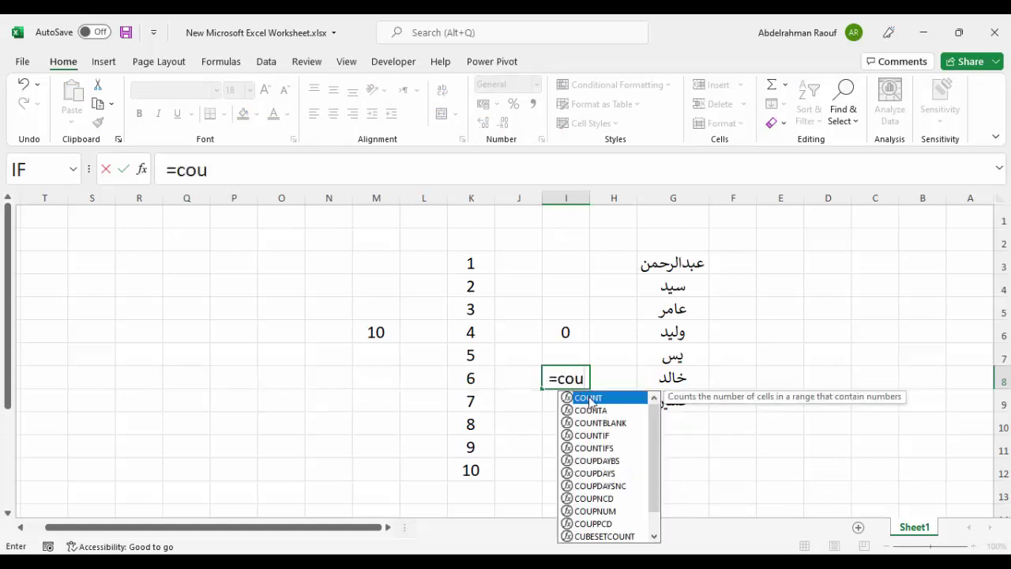
{"action": "left_click", "coordinate": [604, 411]}
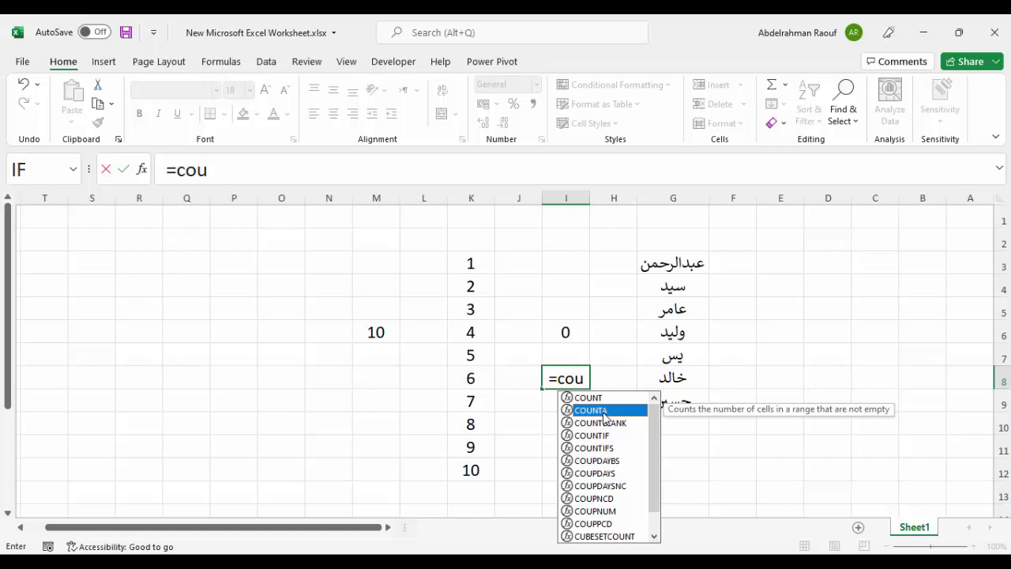
{"action": "double_click", "coordinate": [604, 413]}
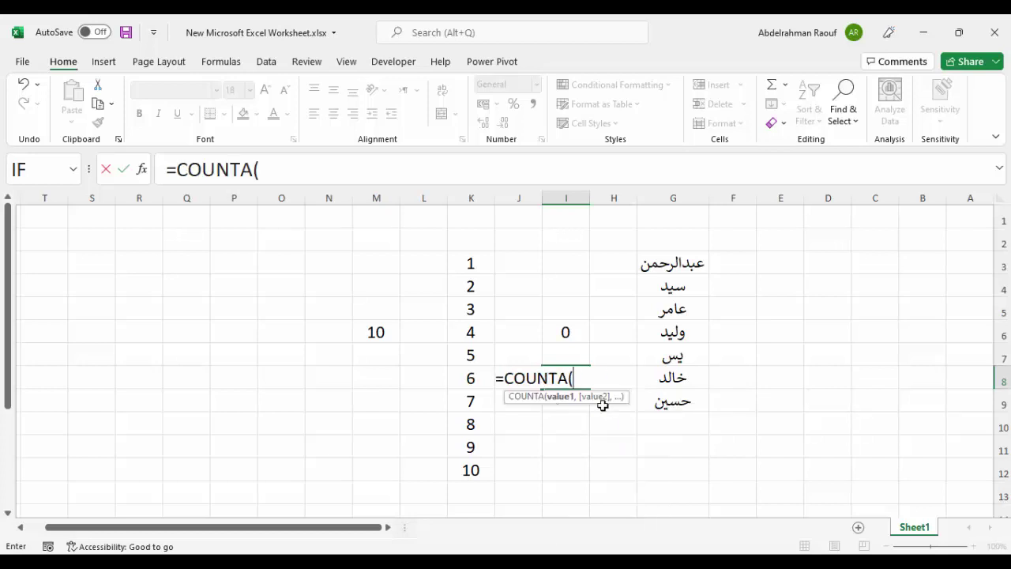
{"action": "left_click_drag", "start_coordinate": [672, 265], "coordinate": [663, 407]}
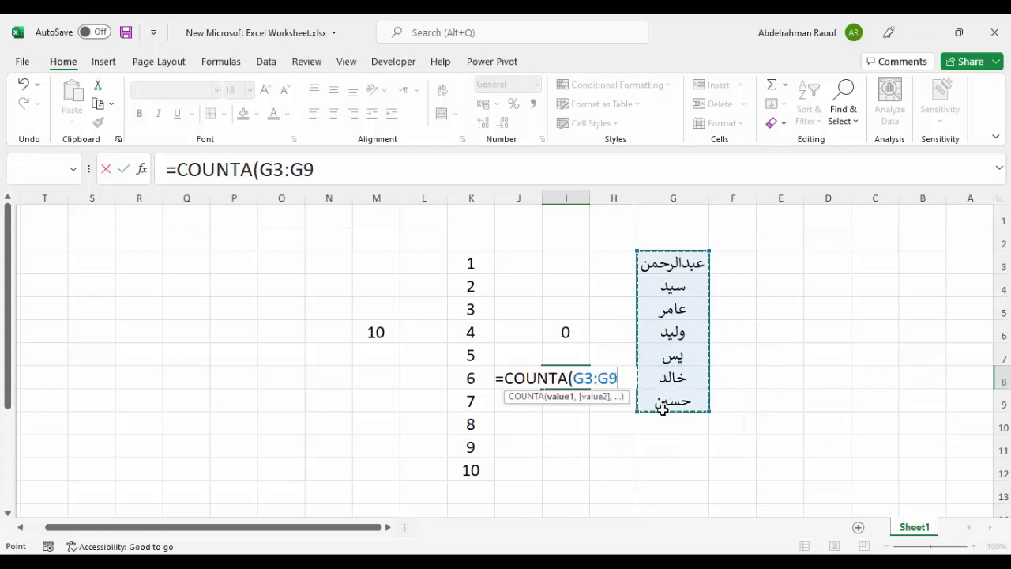
{"action": "key", "text": "Return"}
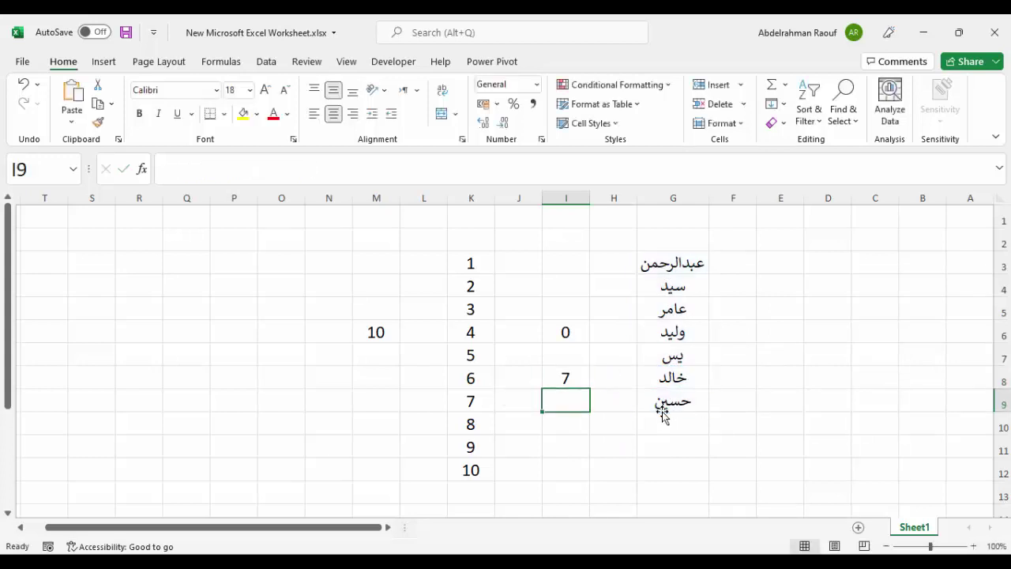
{"action": "left_click", "coordinate": [582, 384]}
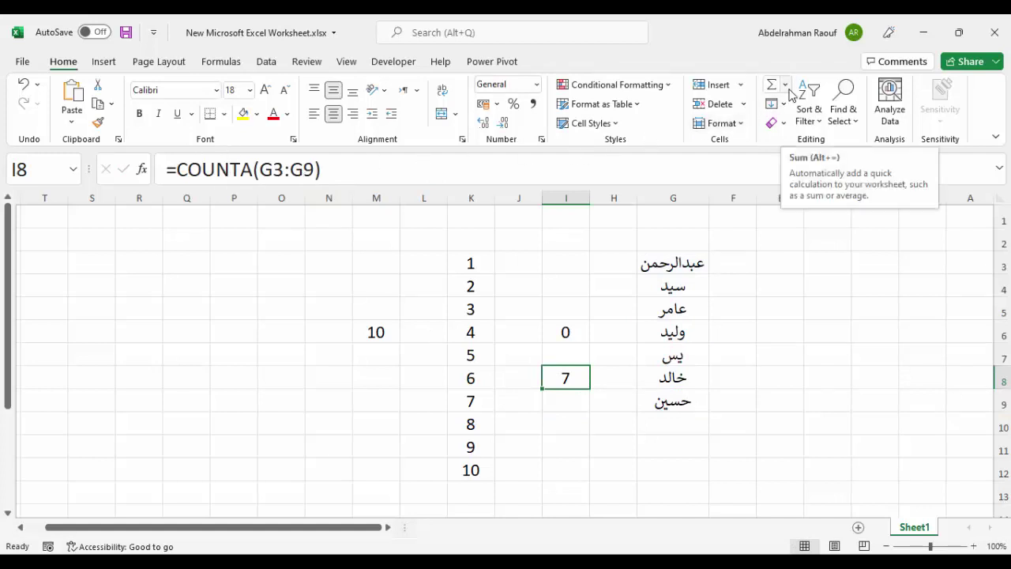
{"action": "left_click", "coordinate": [680, 446]}
{"action": "left_click", "coordinate": [785, 85]}
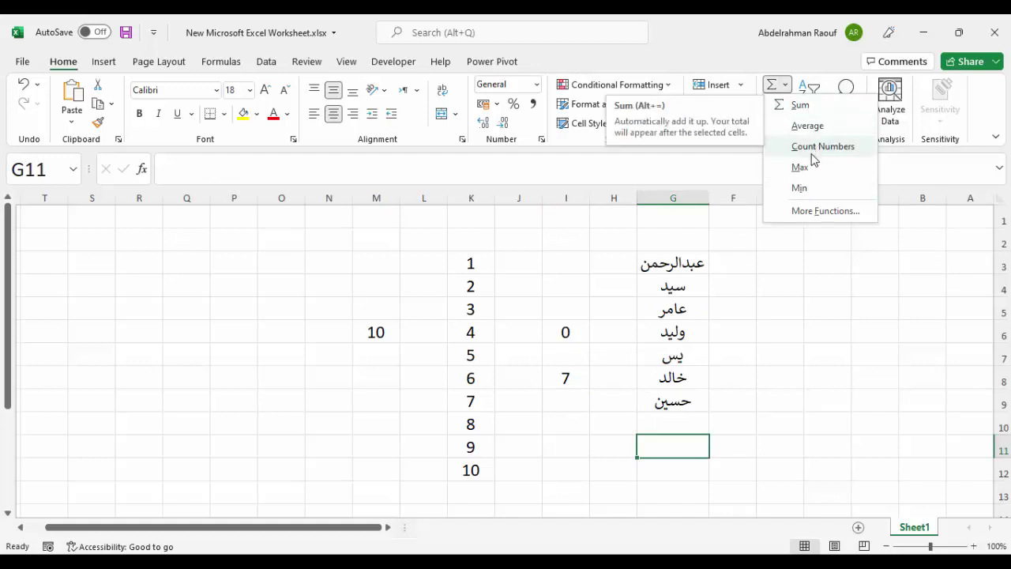
{"action": "left_click", "coordinate": [825, 211]}
{"action": "left_click_drag", "start_coordinate": [435, 199], "coordinate": [444, 82]}
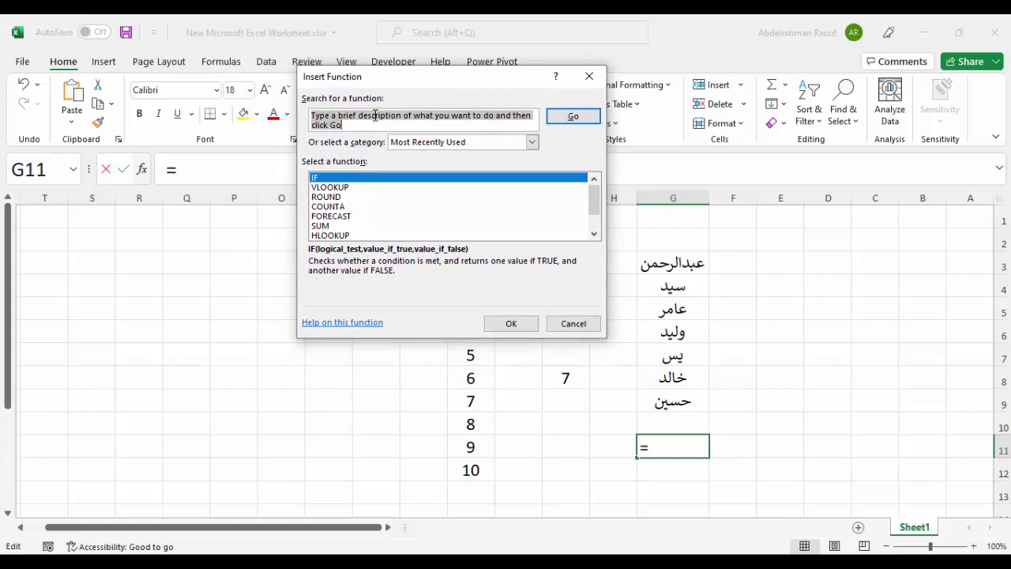
{"action": "type", "text": "counta"}
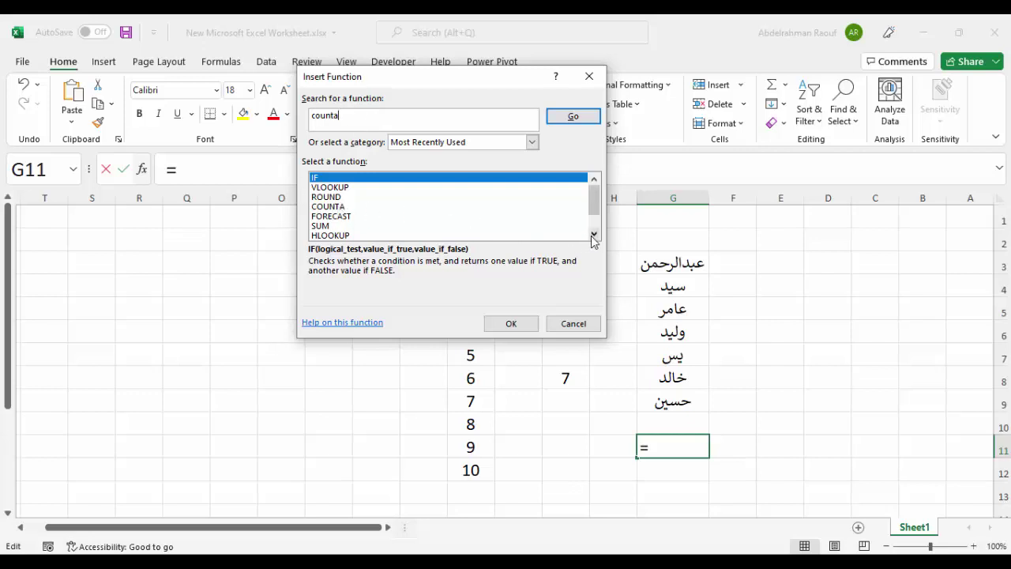
{"action": "scroll", "coordinate": [594, 237], "scroll_direction": "down", "scroll_amount": 1}
{"action": "scroll", "coordinate": [609, 192], "scroll_direction": "up", "scroll_amount": 1}
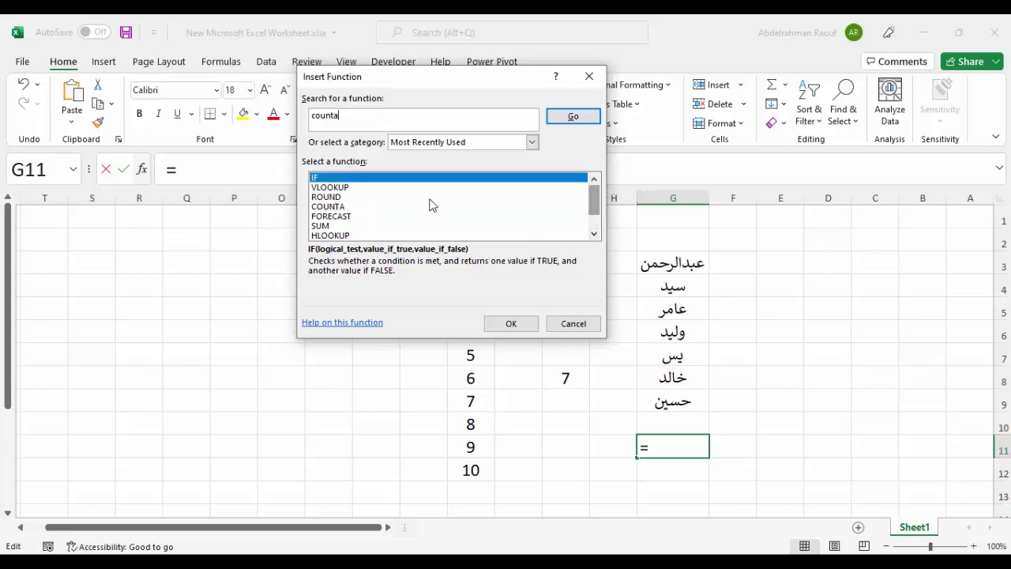
{"action": "key", "text": "Escape"}
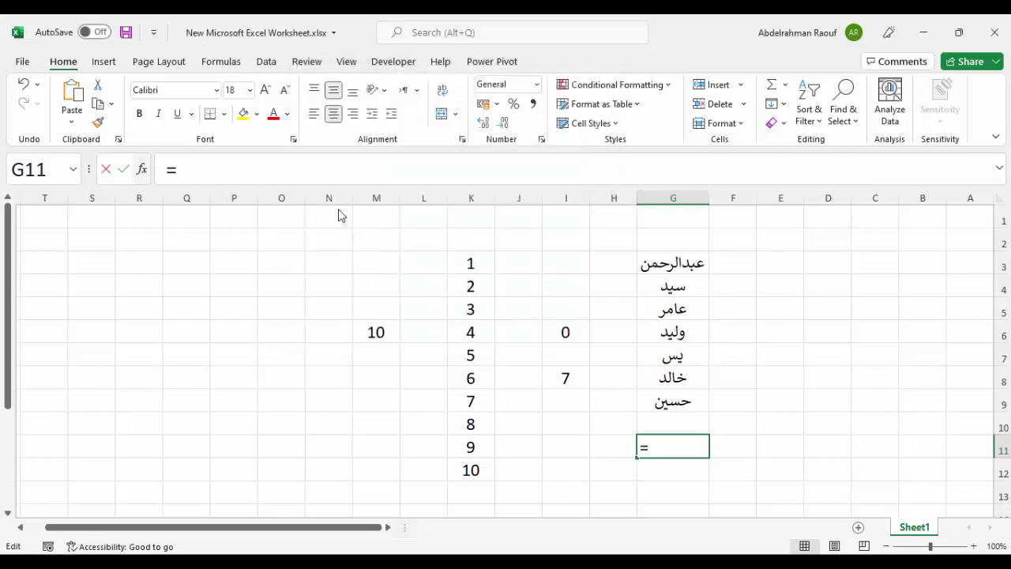
{"action": "left_click", "coordinate": [673, 446]}
{"action": "type", "text": "COUNTA()"}
{"action": "left_click_drag", "start_coordinate": [673, 263], "coordinate": [691, 403]}
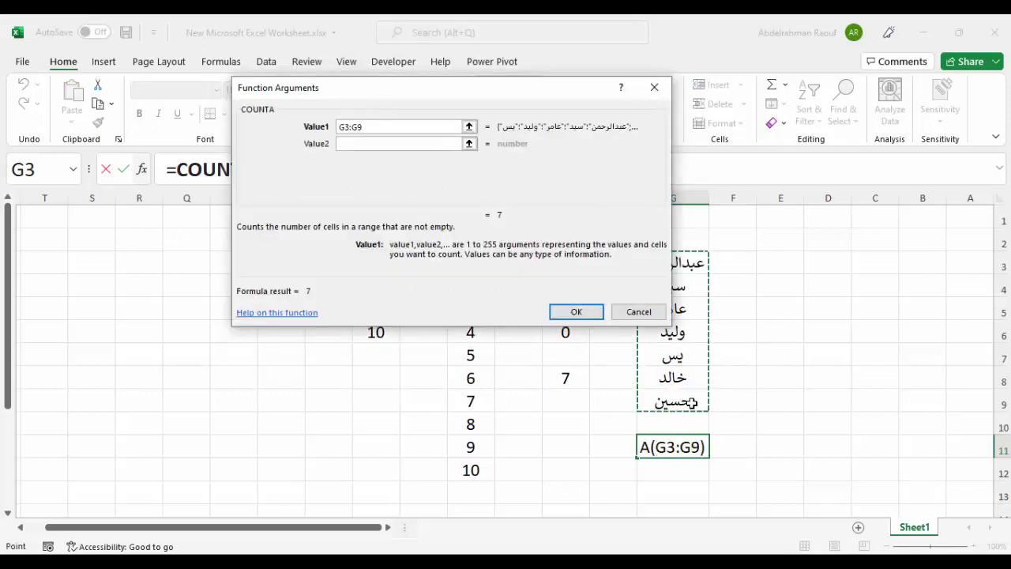
{"action": "left_click", "coordinate": [638, 311]}
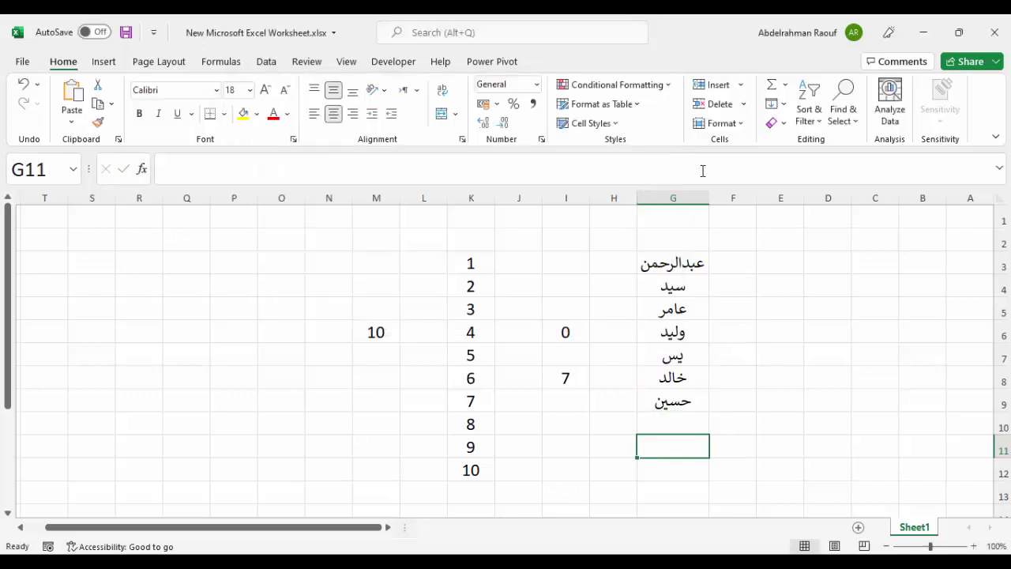
Insert =COUNTA(G3:G9) in G11 through More Functions search, showing 7
{"action": "left_click", "coordinate": [785, 84]}
{"action": "left_click", "coordinate": [813, 210]}
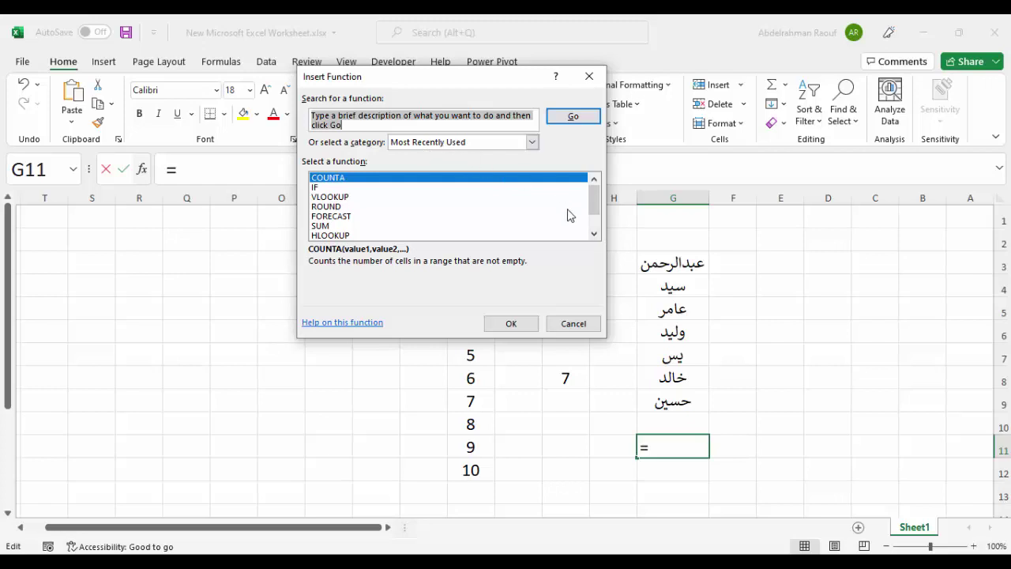
{"action": "left_click", "coordinate": [593, 233]}
{"action": "left_click", "coordinate": [595, 234]}
{"action": "left_click", "coordinate": [595, 233]}
{"action": "left_click", "coordinate": [594, 179]}
{"action": "left_click", "coordinate": [594, 179]}
{"action": "left_click", "coordinate": [594, 178]}
{"action": "type", "text": "counta"}
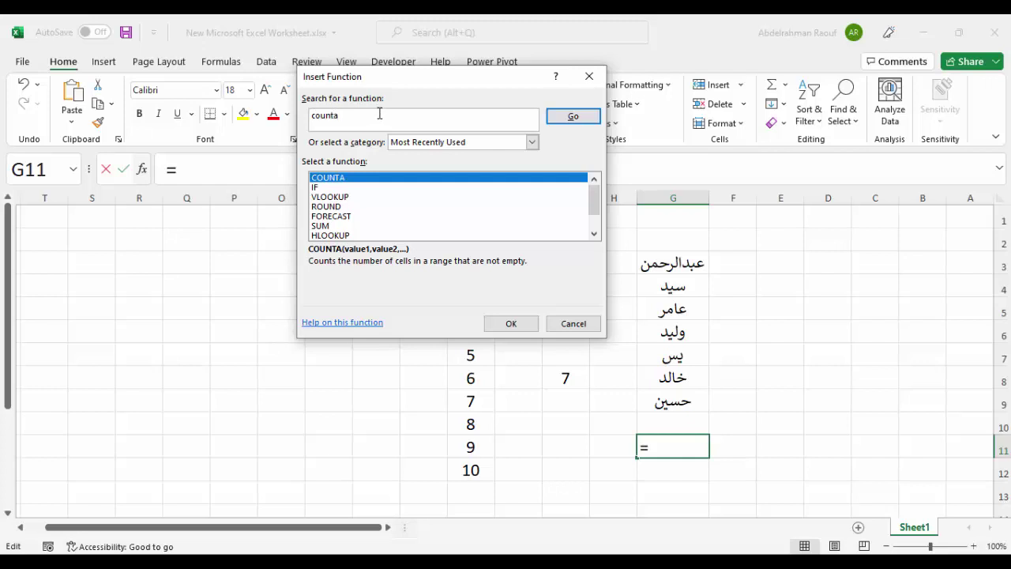
{"action": "left_click", "coordinate": [570, 118]}
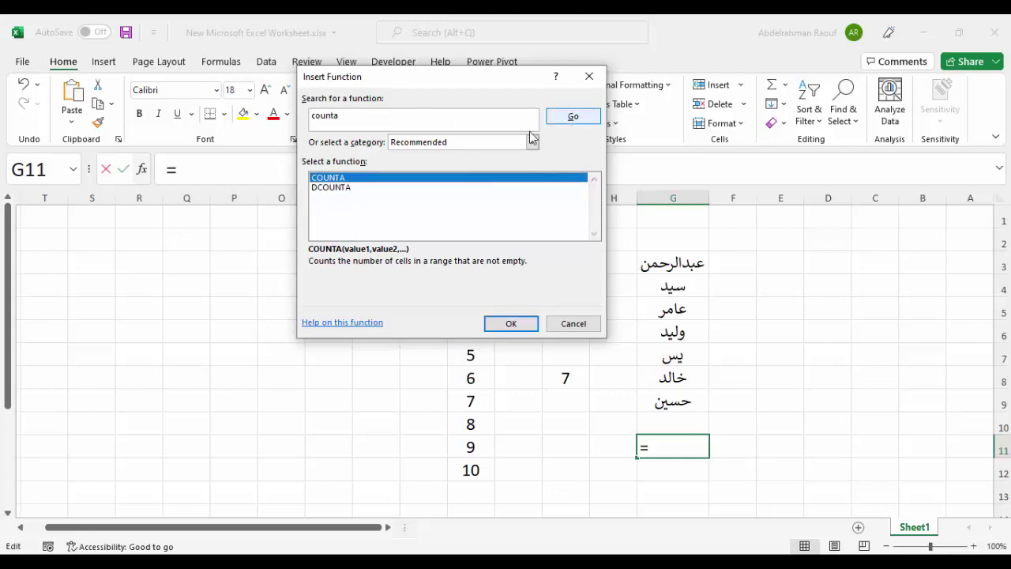
{"action": "double_click", "coordinate": [338, 179]}
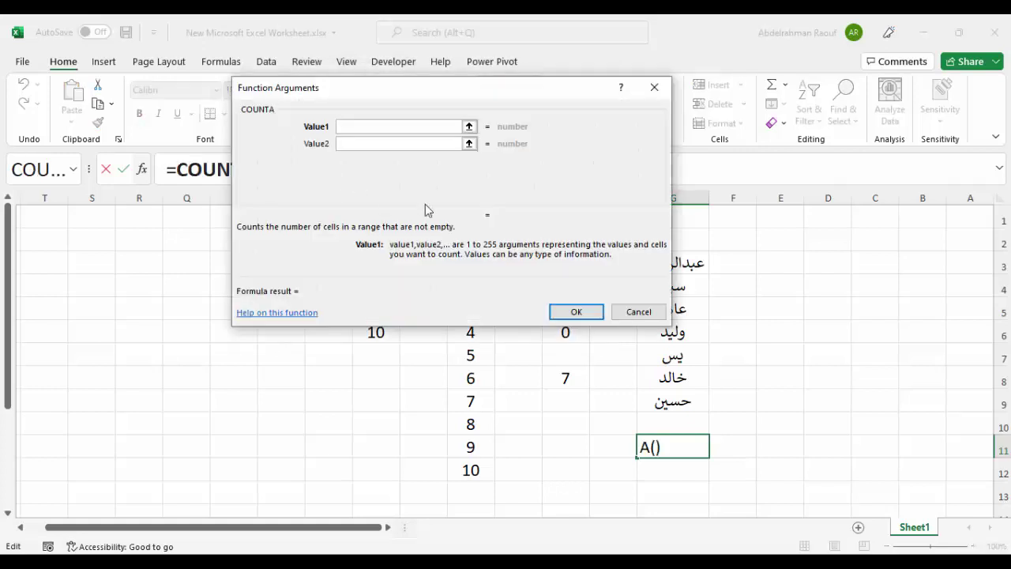
{"action": "left_click_drag", "start_coordinate": [672, 262], "coordinate": [679, 400]}
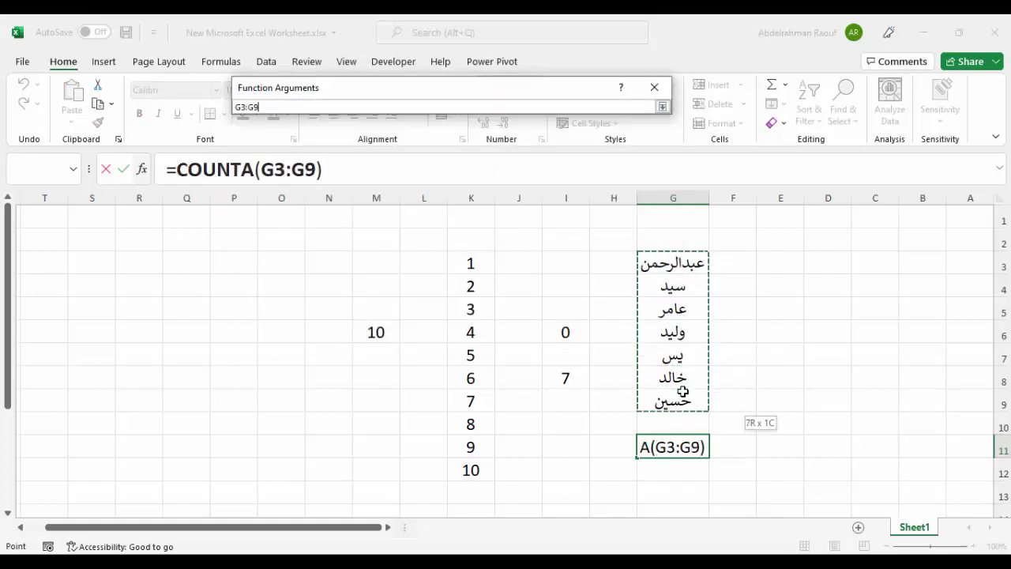
{"action": "key", "text": "Return"}
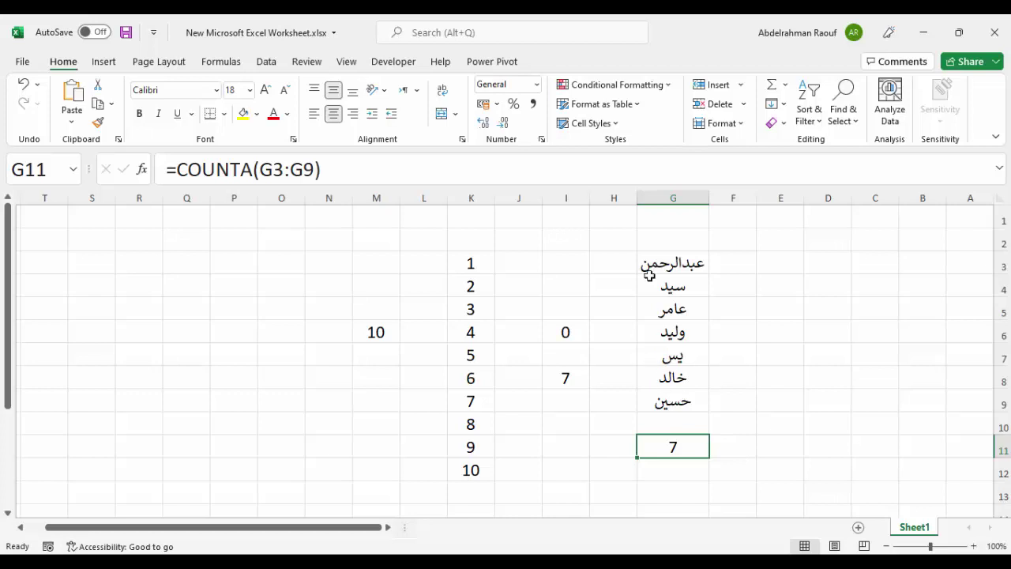
{"action": "left_click", "coordinate": [562, 428]}
Cancel the COUNTA formula begun in I10 and select I6:I8 holding 0 and 7
{"action": "type", "text": "=c"}
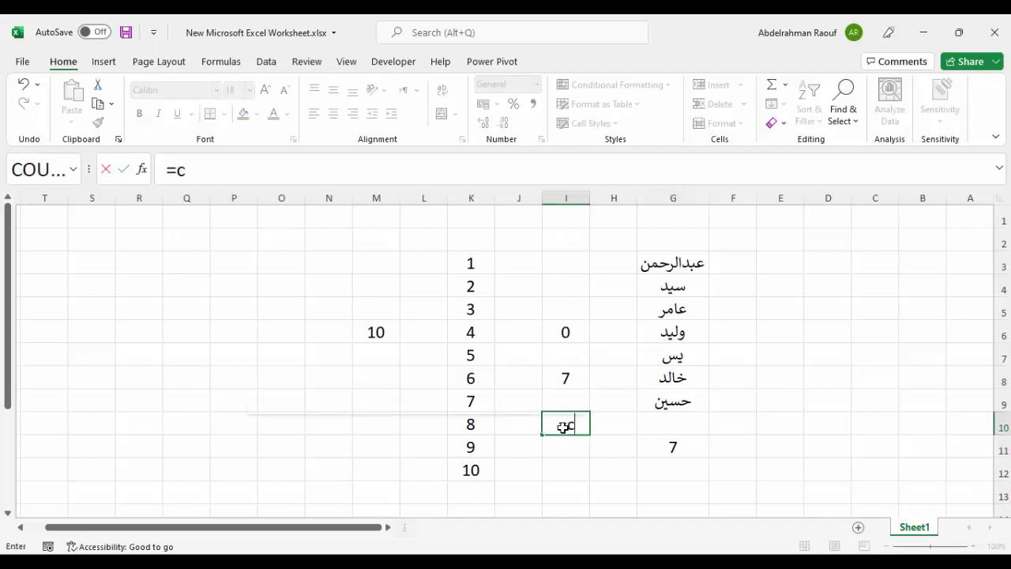
{"action": "type", "text": "ou"}
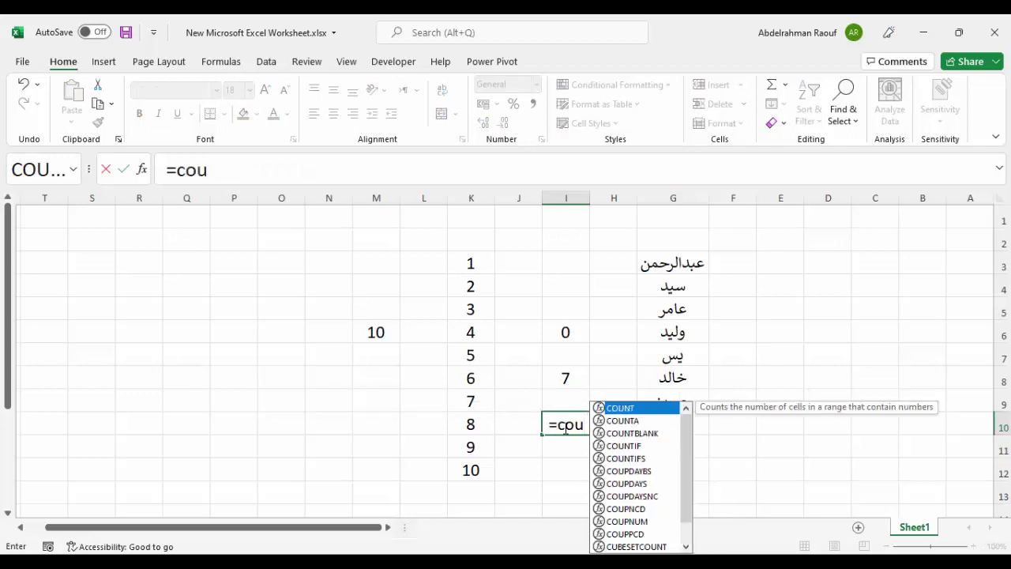
{"action": "left_click", "coordinate": [630, 421]}
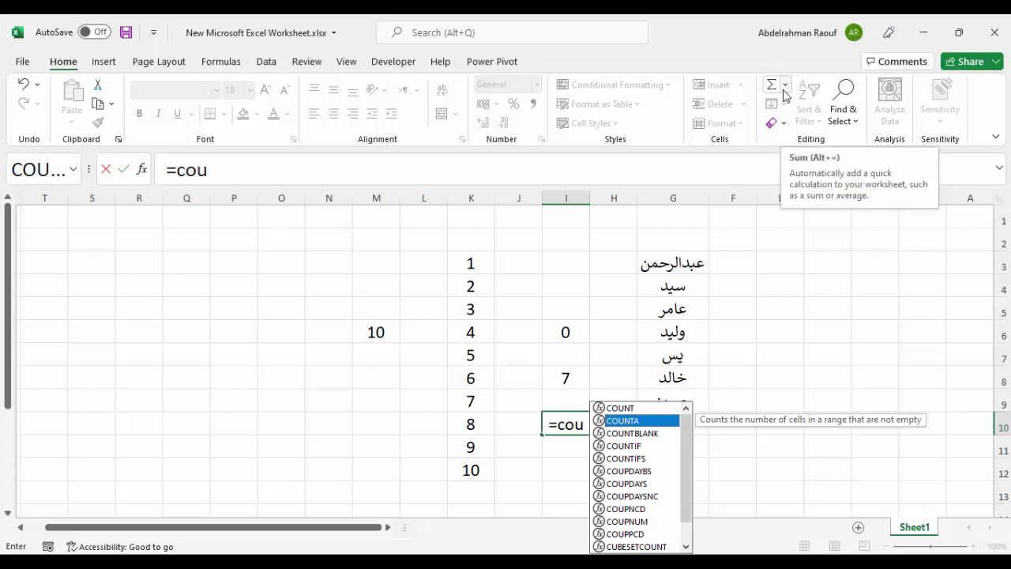
{"action": "double_click", "coordinate": [629, 424]}
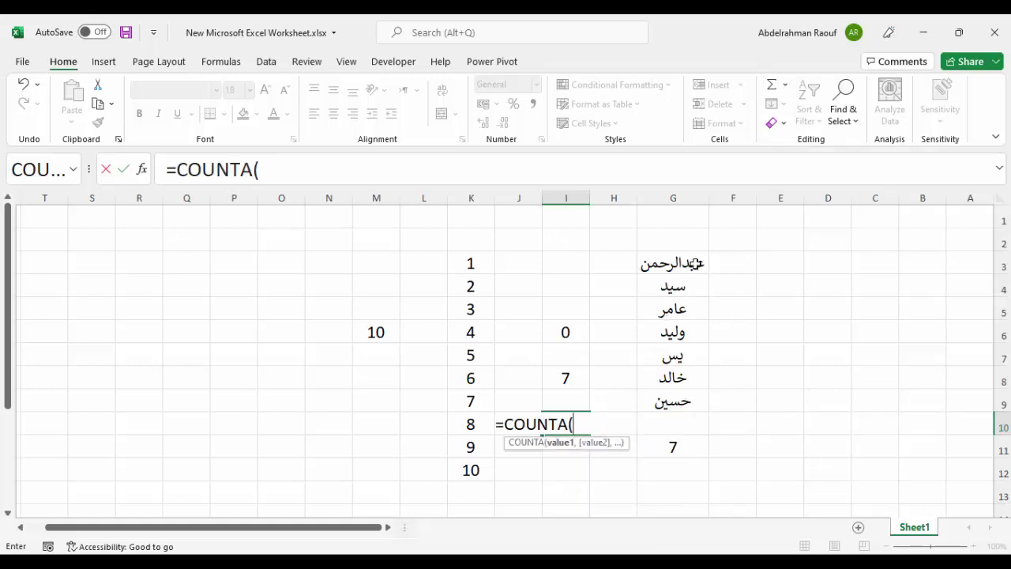
{"action": "key", "text": "Escape"}
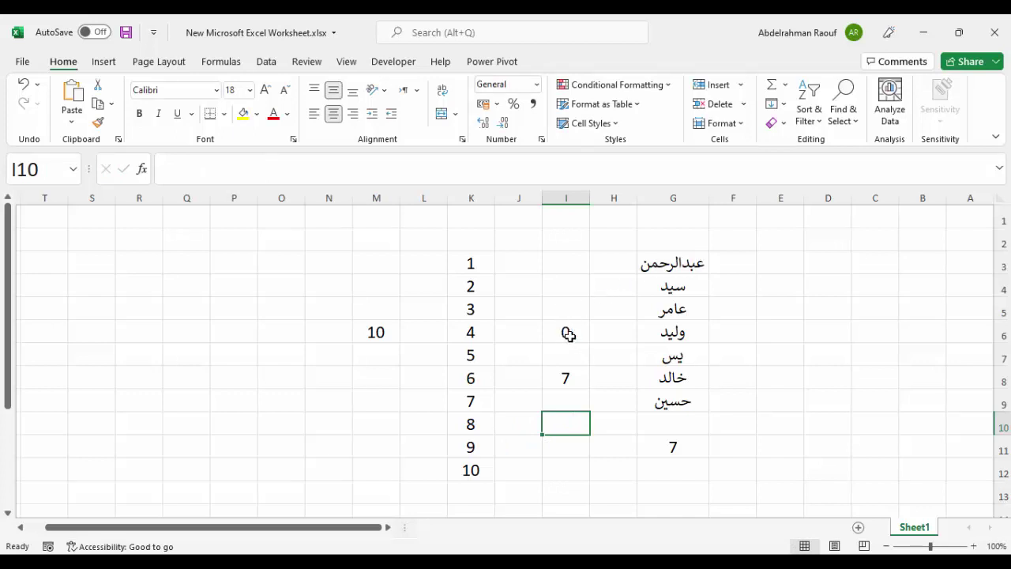
{"action": "left_click_drag", "start_coordinate": [565, 333], "coordinate": [594, 378]}
Delete the count results from I6:I8 and M6
{"action": "key", "text": "Delete"}
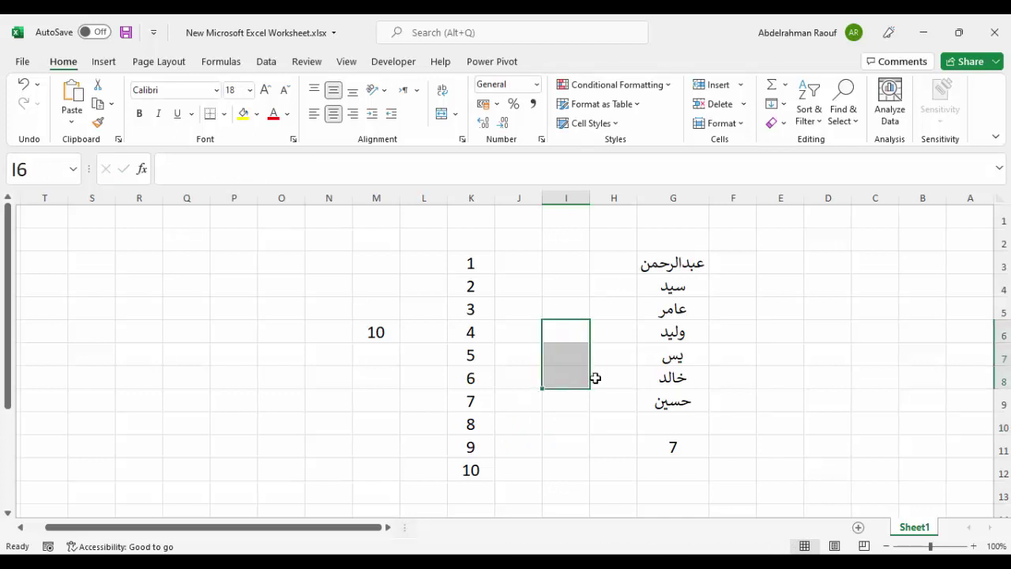
{"action": "left_click", "coordinate": [693, 443]}
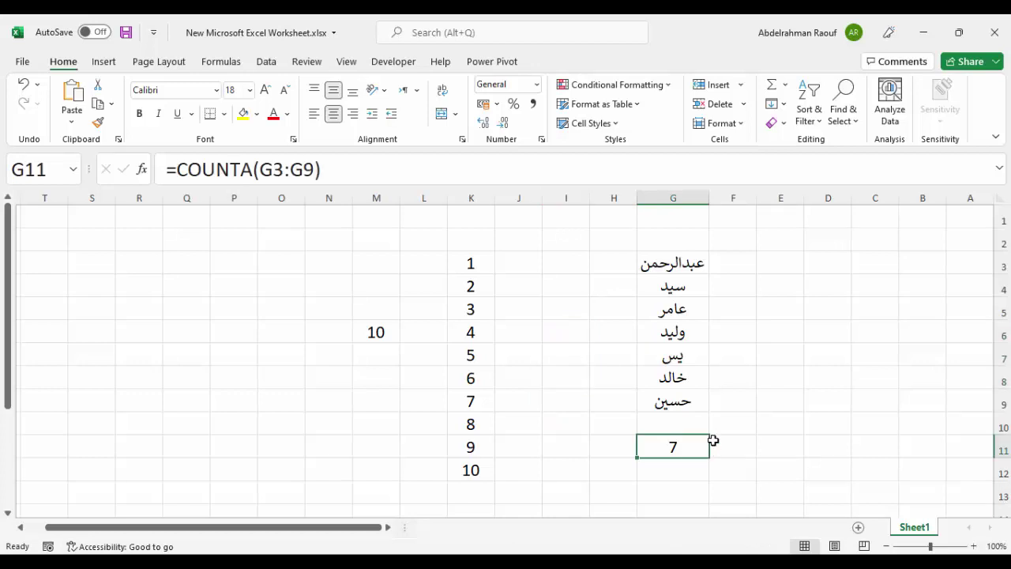
{"action": "left_click", "coordinate": [376, 335]}
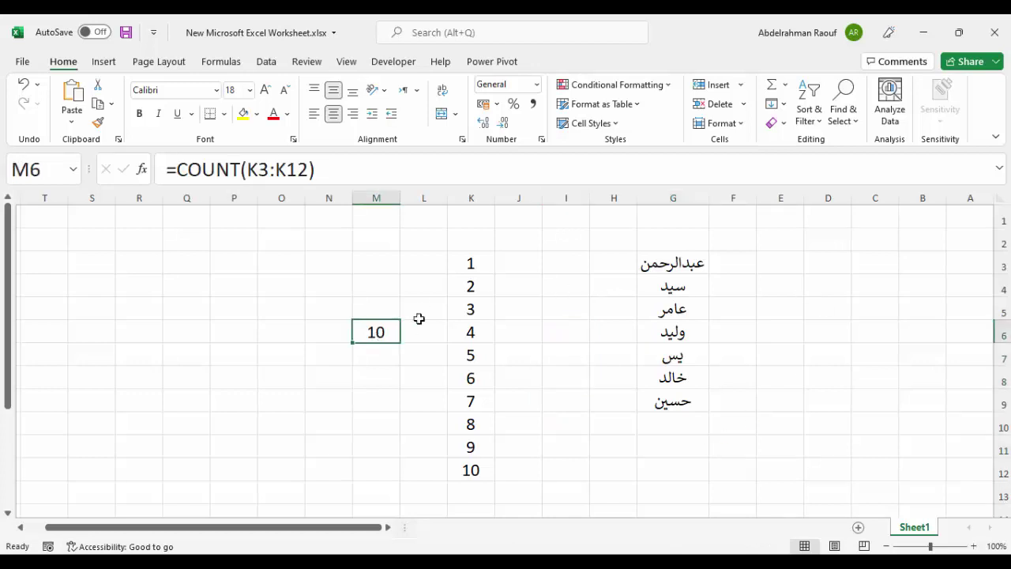
{"action": "key", "text": "Delete"}
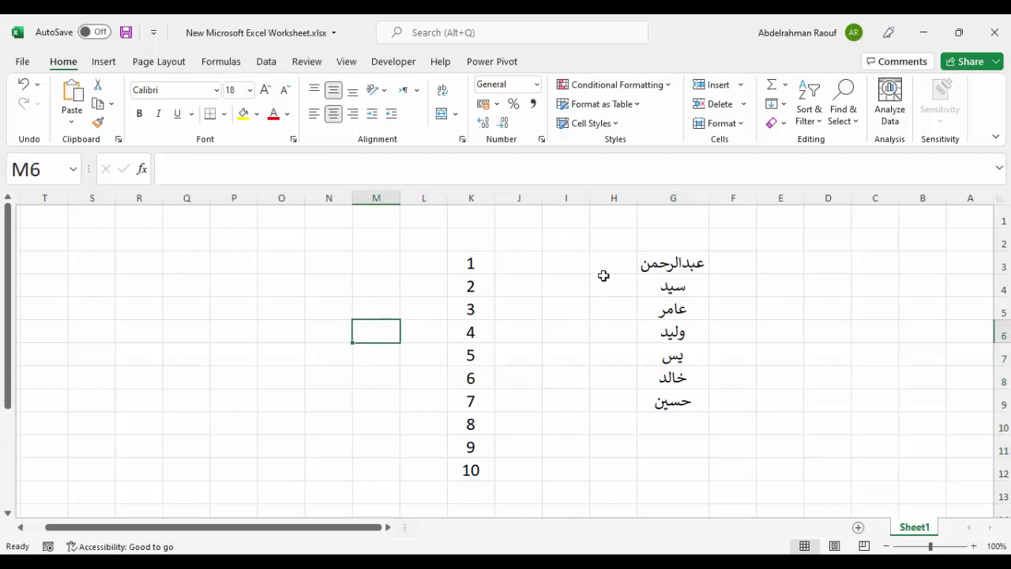
Scroll down and select the empty block G15:O21
{"action": "scroll", "coordinate": [629, 262], "scroll_direction": "down", "scroll_amount": 3}
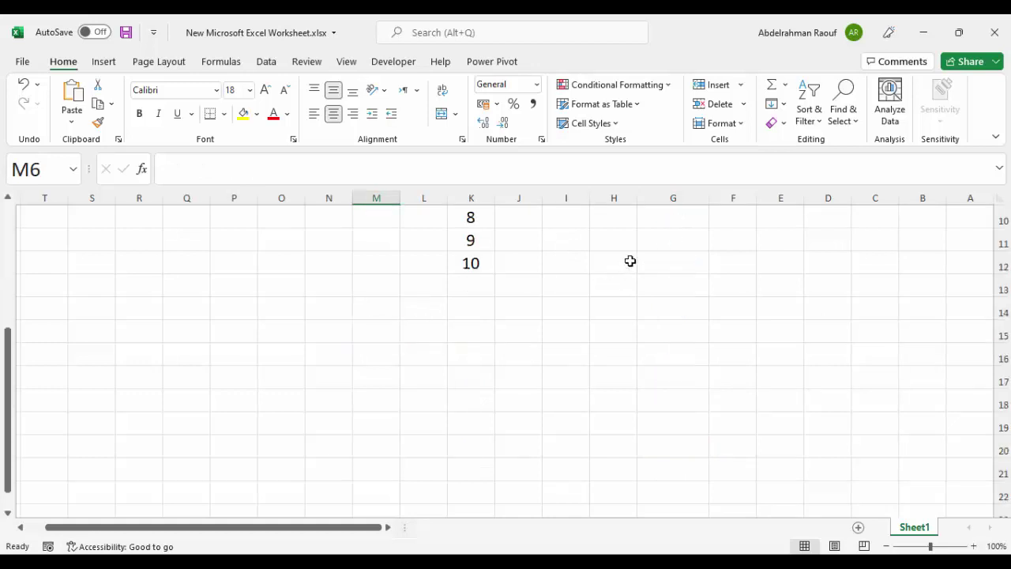
{"action": "scroll", "coordinate": [630, 260], "scroll_direction": "down", "scroll_amount": 1}
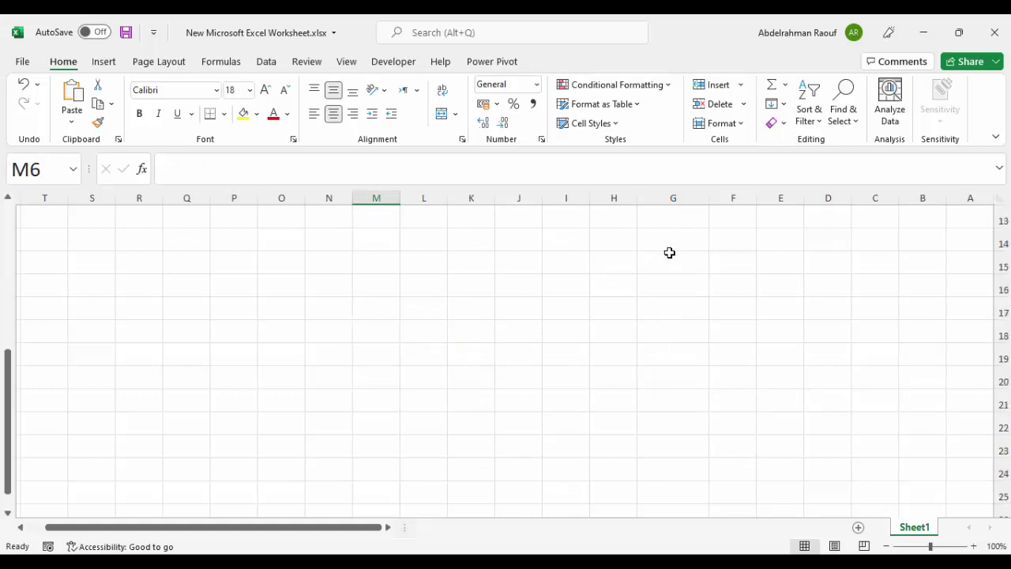
{"action": "mouse_move", "coordinate": [666, 258]}
{"action": "left_mouse_down"}
{"action": "mouse_move", "coordinate": [521, 288]}
{"action": "mouse_move", "coordinate": [295, 400]}
{"action": "left_mouse_up"}
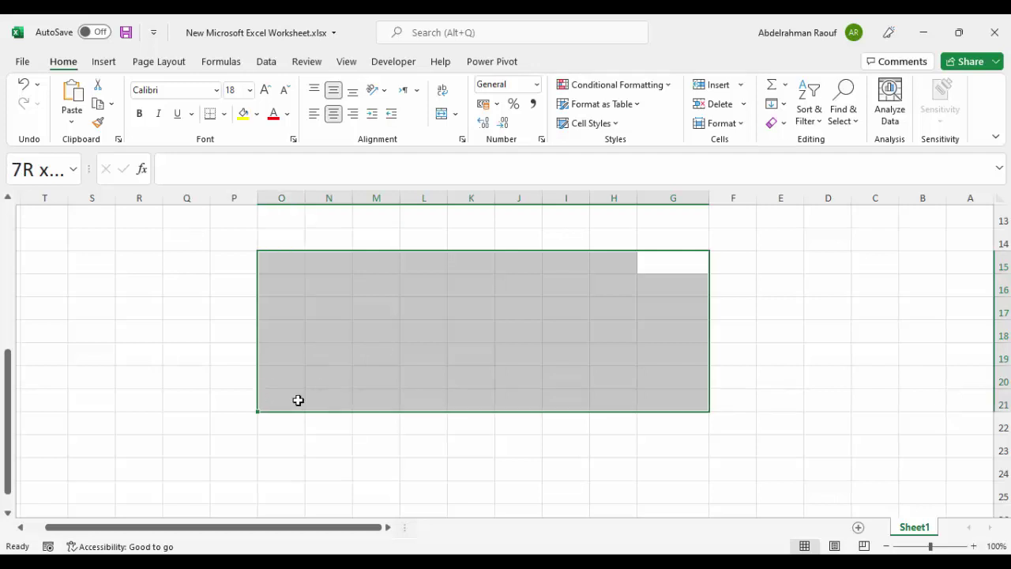
Insert Table1 over G15:O21 with headers Column1–Column9 and banded rows
{"action": "left_click", "coordinate": [108, 64]}
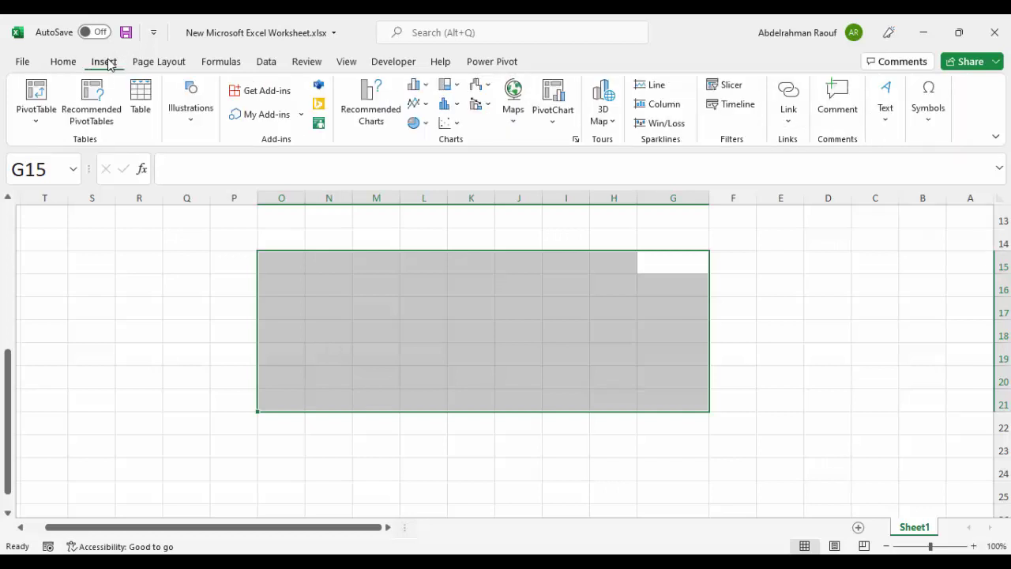
{"action": "left_click", "coordinate": [139, 109]}
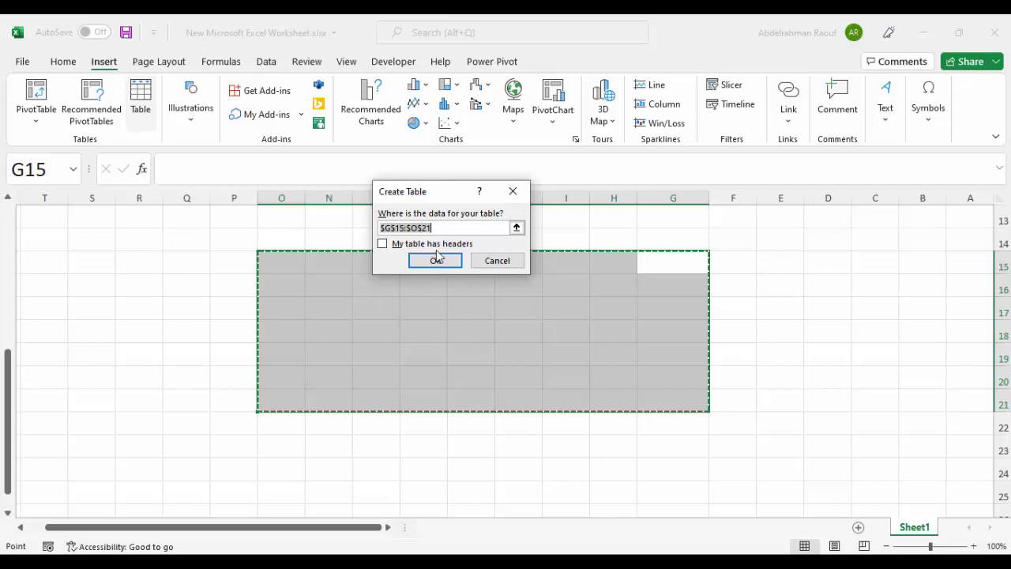
{"action": "key", "text": "Return"}
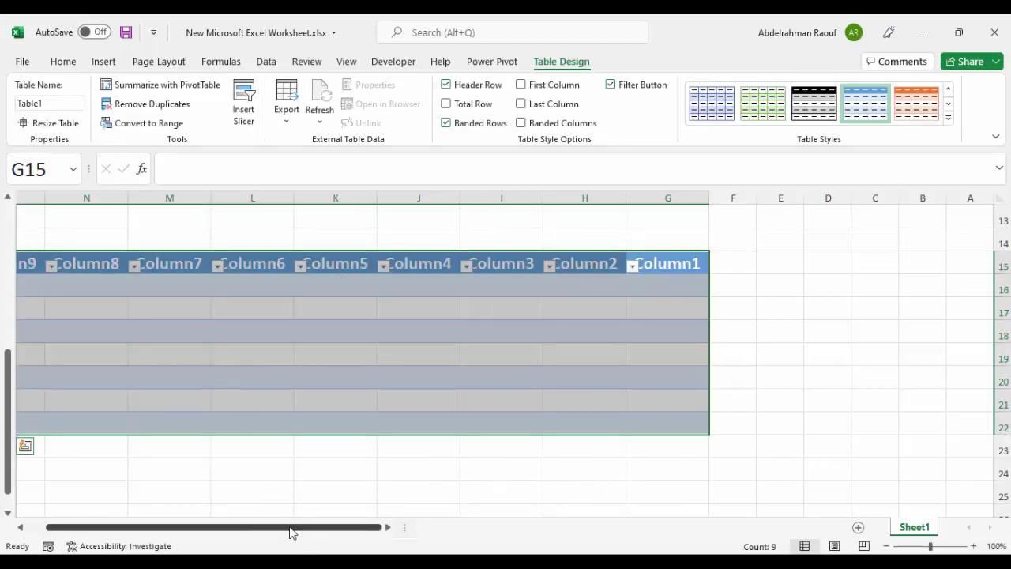
{"action": "left_click_drag", "start_coordinate": [290, 531], "coordinate": [250, 532]}
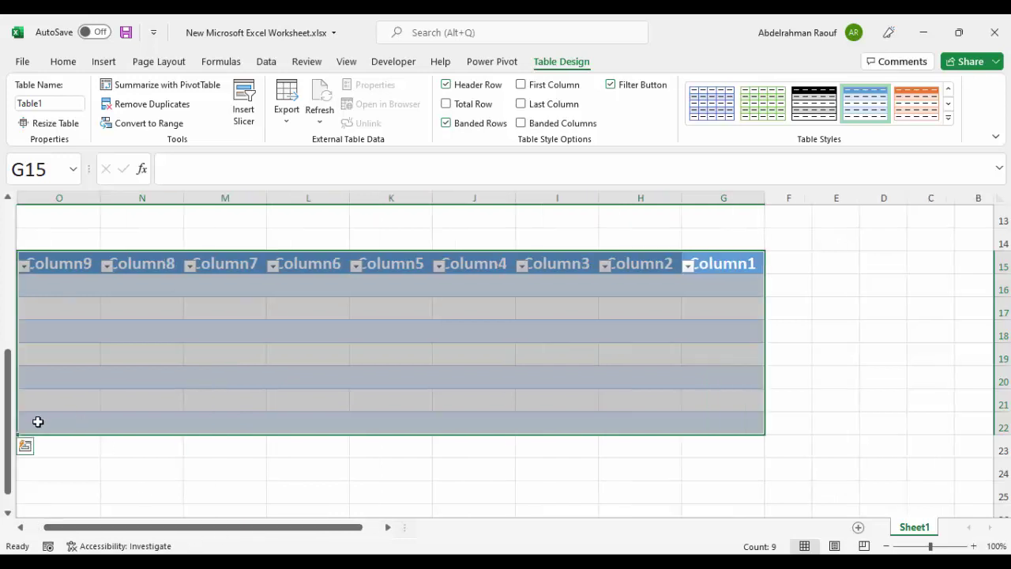
{"action": "left_click", "coordinate": [22, 529]}
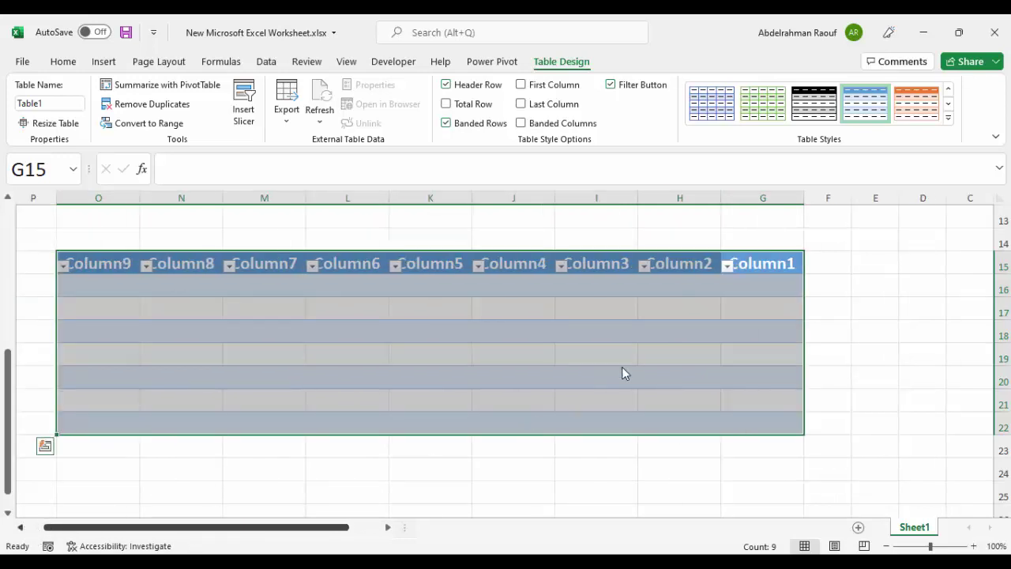
{"action": "left_click", "coordinate": [664, 314]}
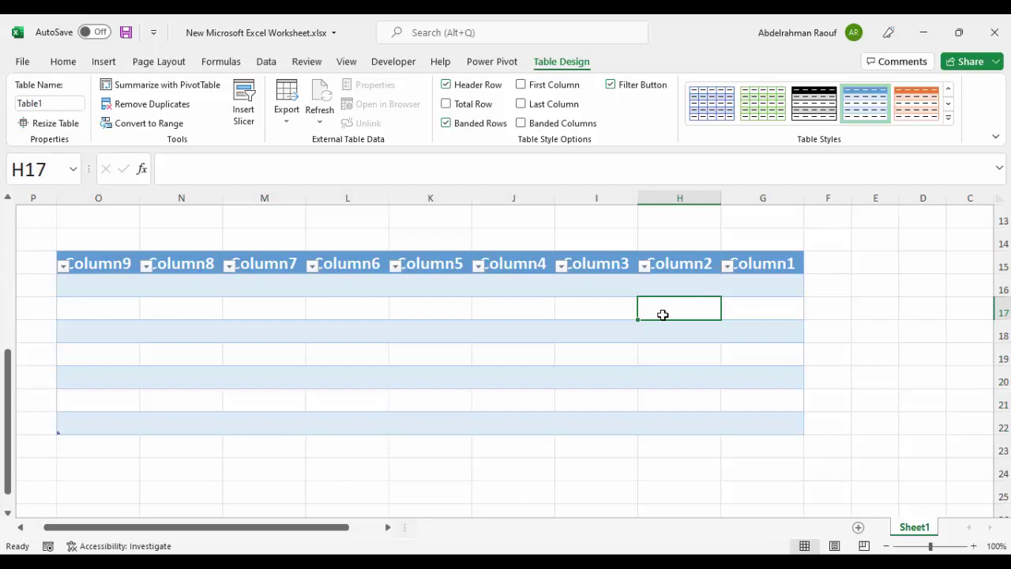
Head G15 الاسم and fill seven names down G16:G22
{"action": "left_click", "coordinate": [763, 265]}
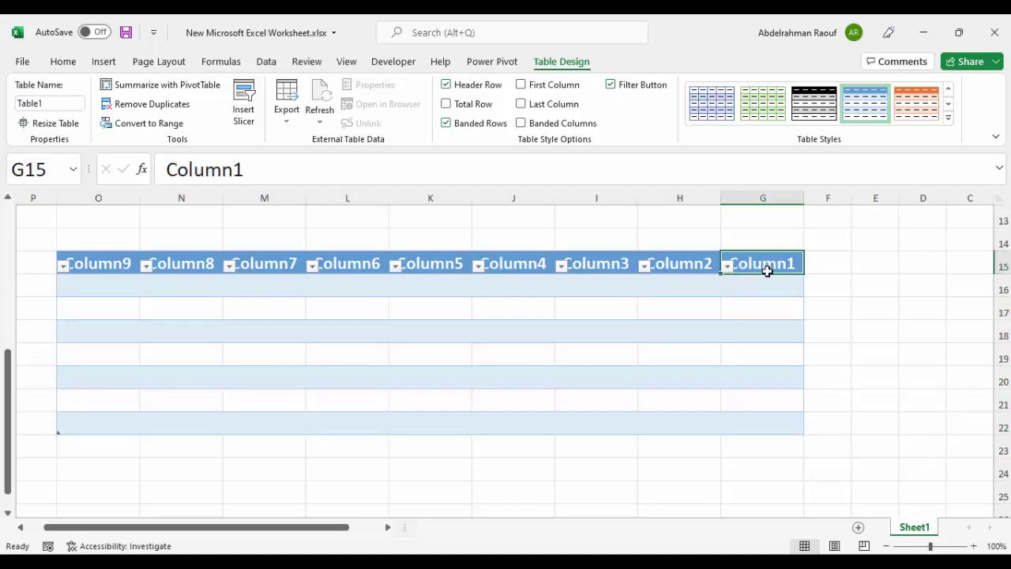
{"action": "type", "text": "الا"}
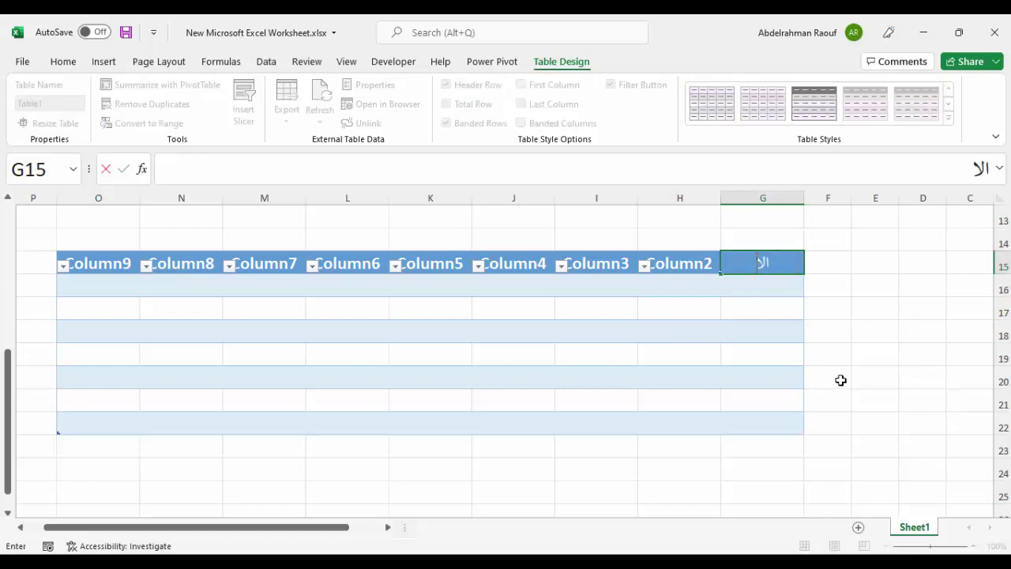
{"action": "type", "text": "سم"}
{"action": "key", "text": "Return"}
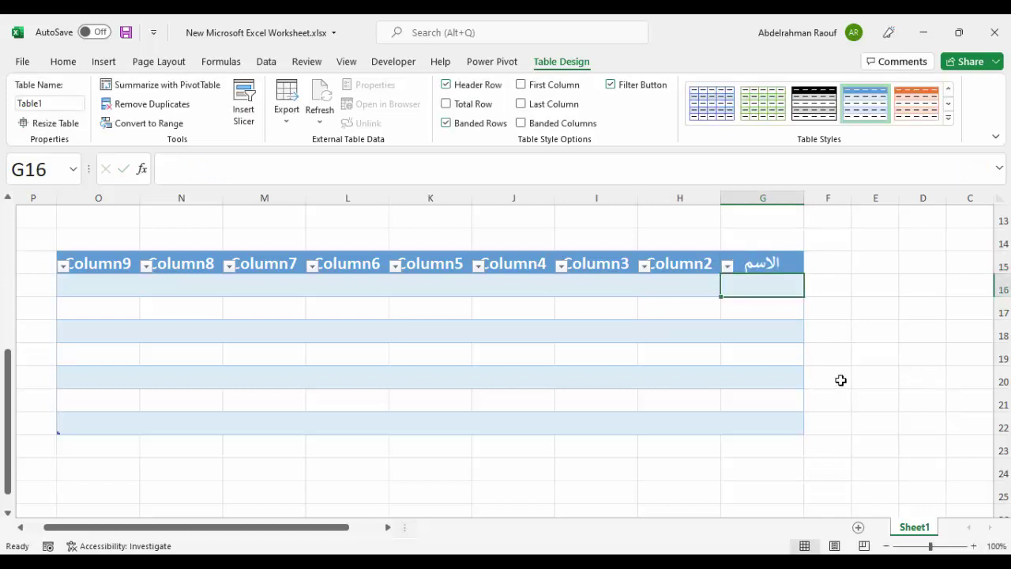
{"action": "type", "text": "عبدالر"}
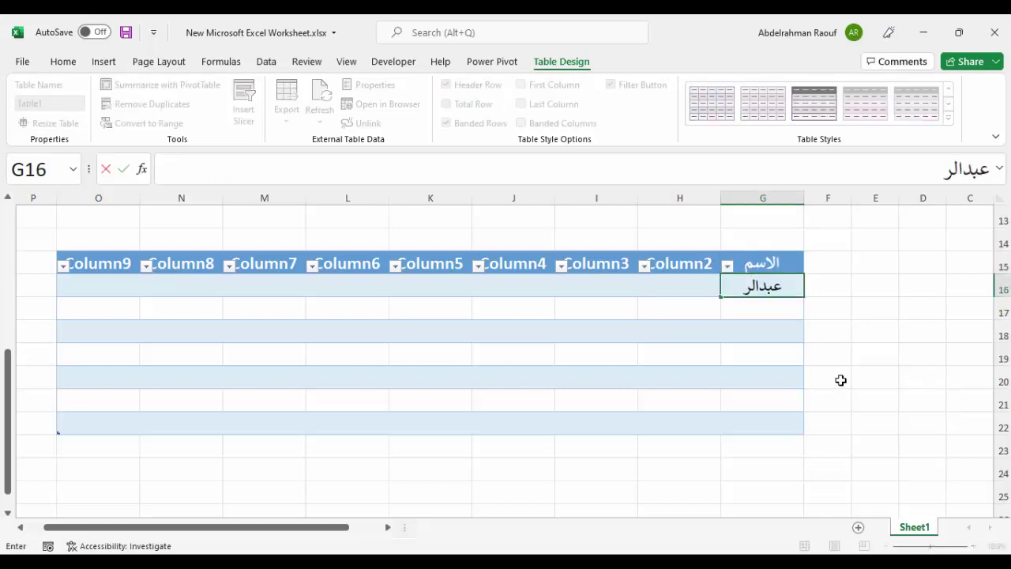
{"action": "type", "text": "حمن"}
{"action": "key", "text": "ctrl+Return"}
{"action": "key", "text": "Return"}
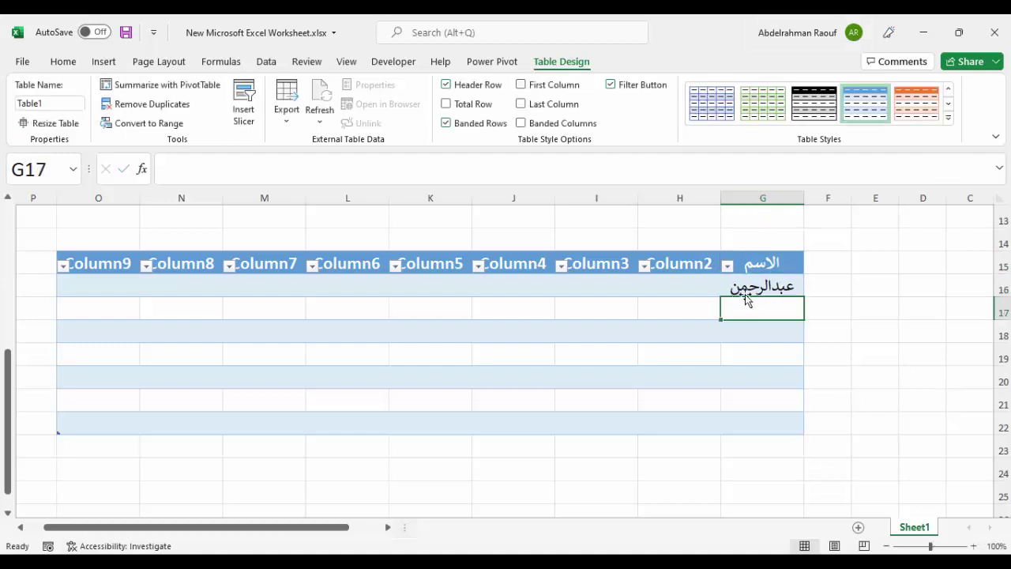
{"action": "left_click", "coordinate": [727, 293]}
{"action": "left_click_drag", "start_coordinate": [725, 295], "coordinate": [729, 431]}
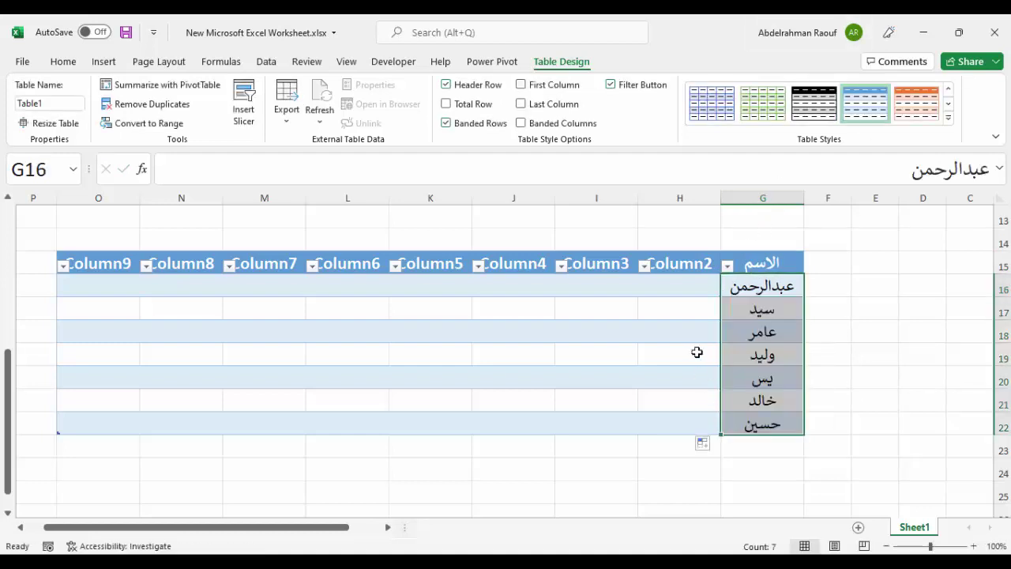
Head H15 الراتب and fill salaries 1000 through 7000 down H16:H22
{"action": "left_click", "coordinate": [692, 266]}
{"action": "type", "text": "الرا"}
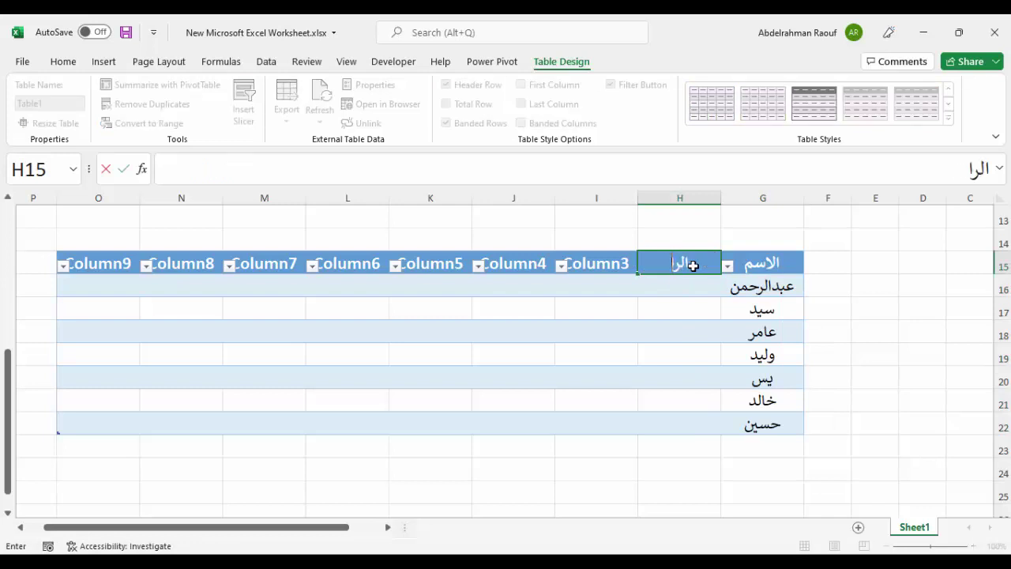
{"action": "type", "text": "تب"}
{"action": "left_click", "coordinate": [705, 285]}
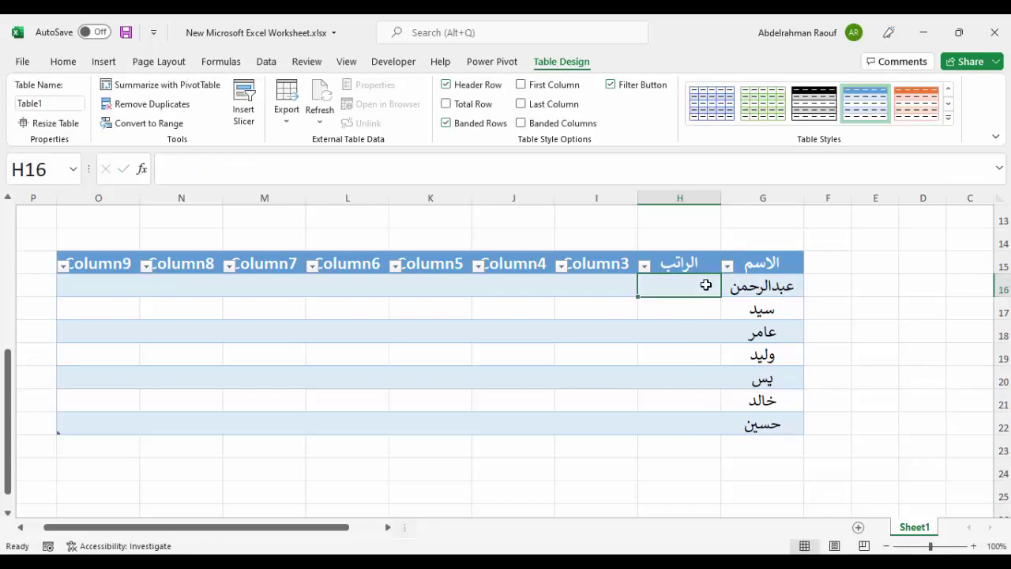
{"action": "type", "text": "1000"}
{"action": "key", "text": "Return"}
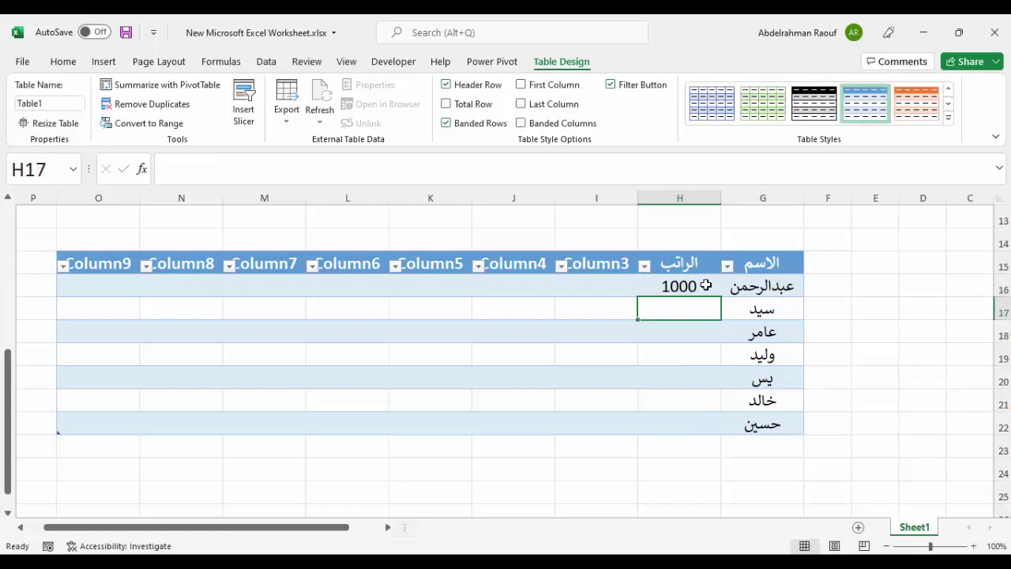
{"action": "type", "text": "20000"}
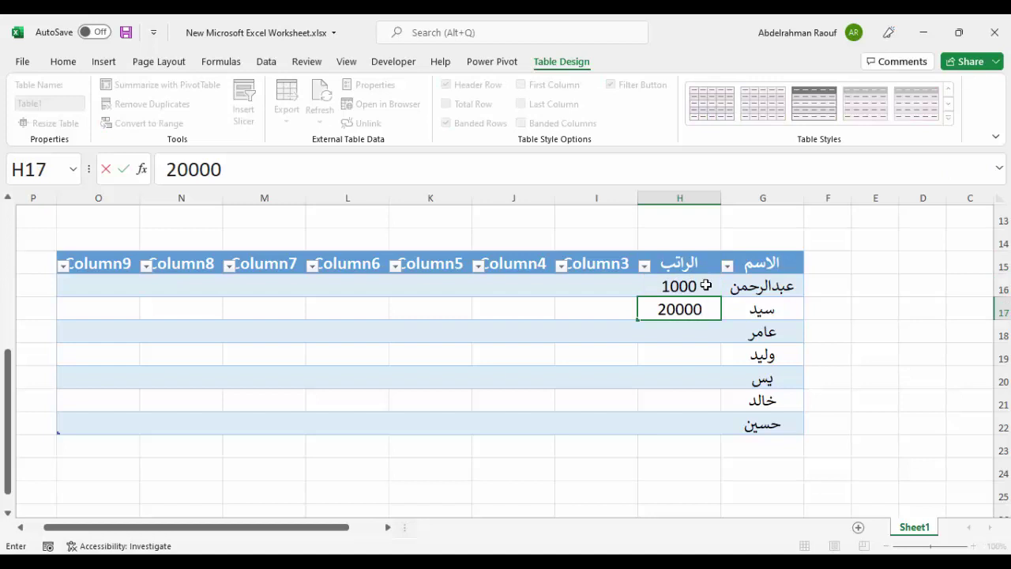
{"action": "key", "text": "Return"}
{"action": "left_click", "coordinate": [680, 316]}
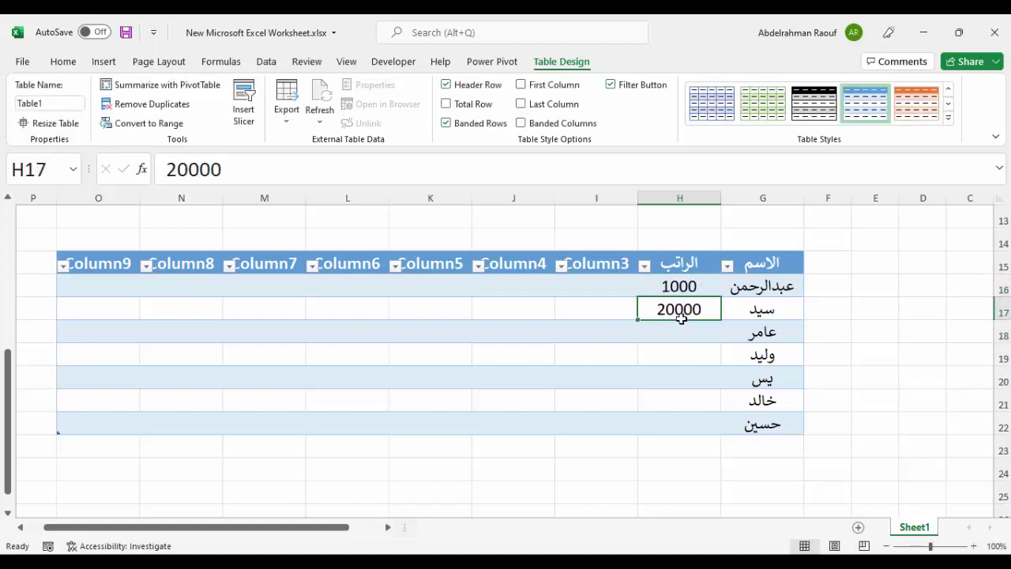
{"action": "type", "text": "2000"}
{"action": "key", "text": "Return"}
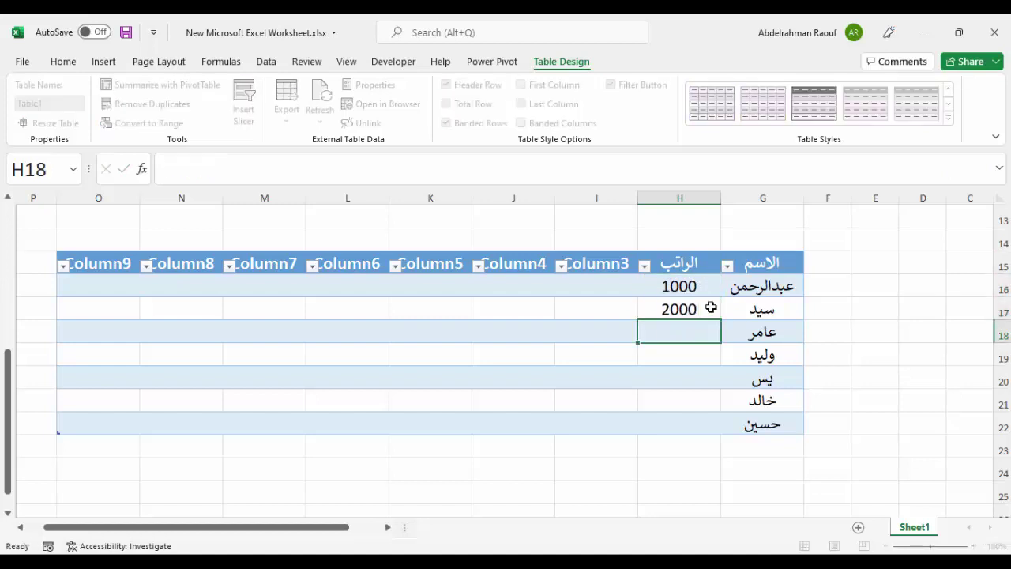
{"action": "left_click_drag", "start_coordinate": [704, 284], "coordinate": [706, 310]}
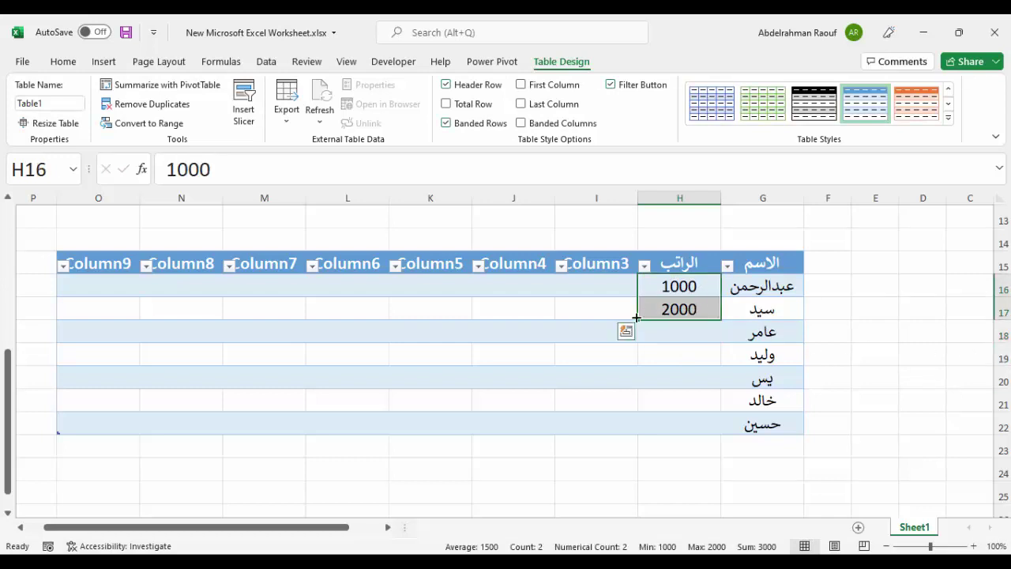
{"action": "left_click_drag", "start_coordinate": [637, 317], "coordinate": [642, 424]}
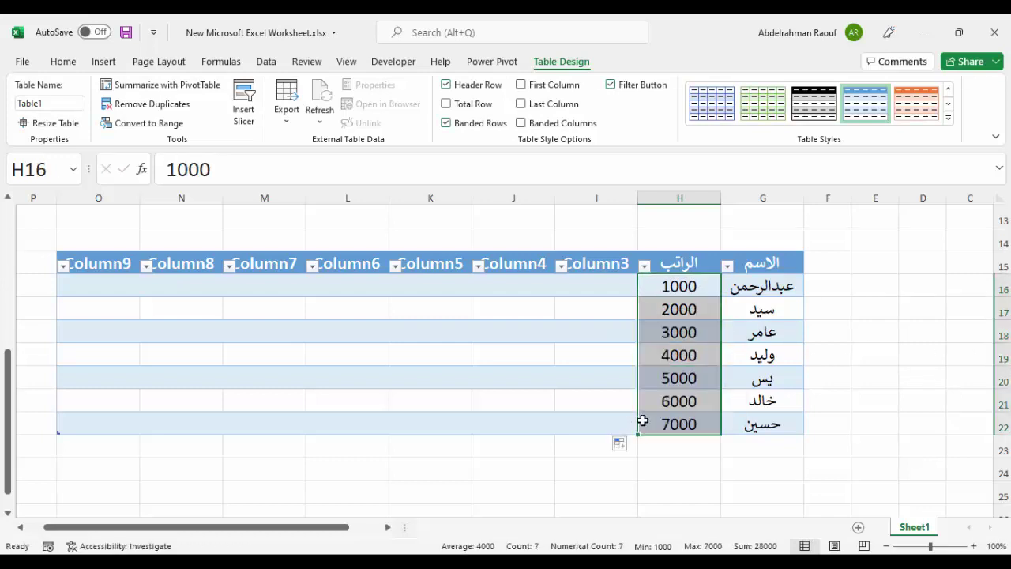
Copy the seven salary values across columns I to O
{"action": "left_click", "coordinate": [532, 356]}
{"action": "mouse_move", "coordinate": [680, 289]}
{"action": "left_mouse_down"}
{"action": "mouse_move", "coordinate": [667, 427]}
{"action": "mouse_move", "coordinate": [91, 413]}
{"action": "left_mouse_up"}
{"action": "left_click", "coordinate": [602, 265]}
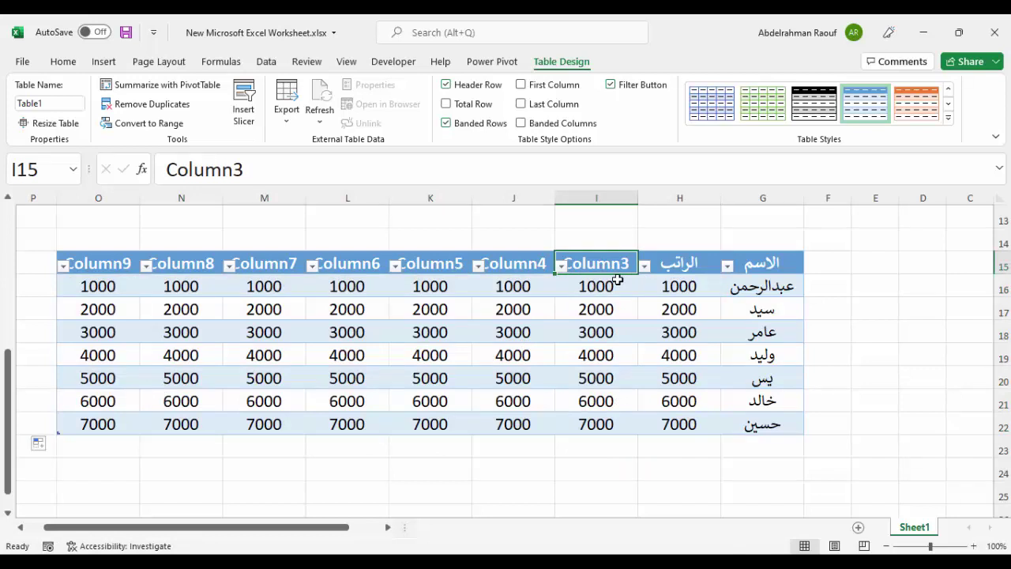
Rename header I15 from Column3 to الحوافز
{"action": "type", "text": "الح"}
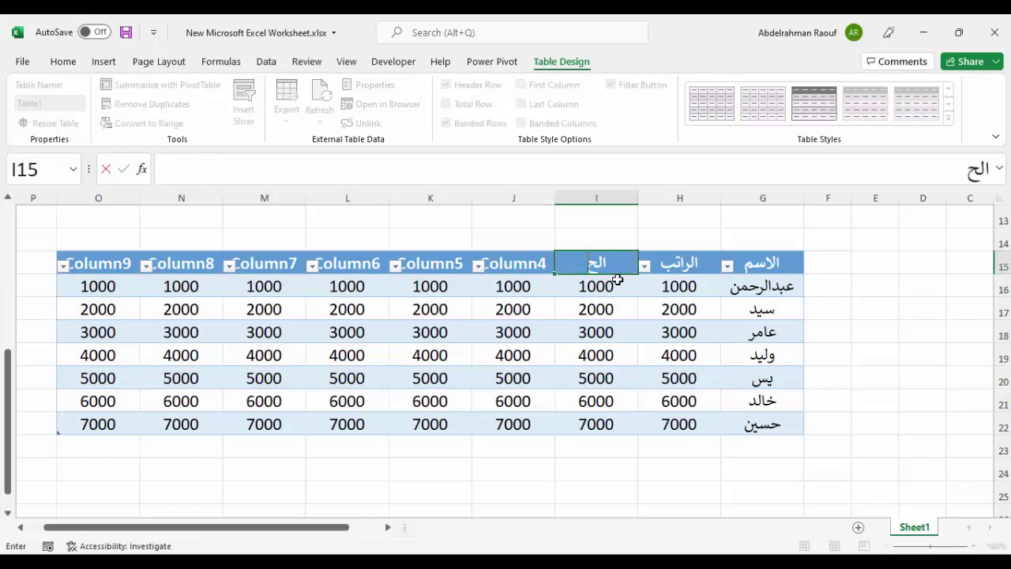
{"action": "type", "text": "وافز"}
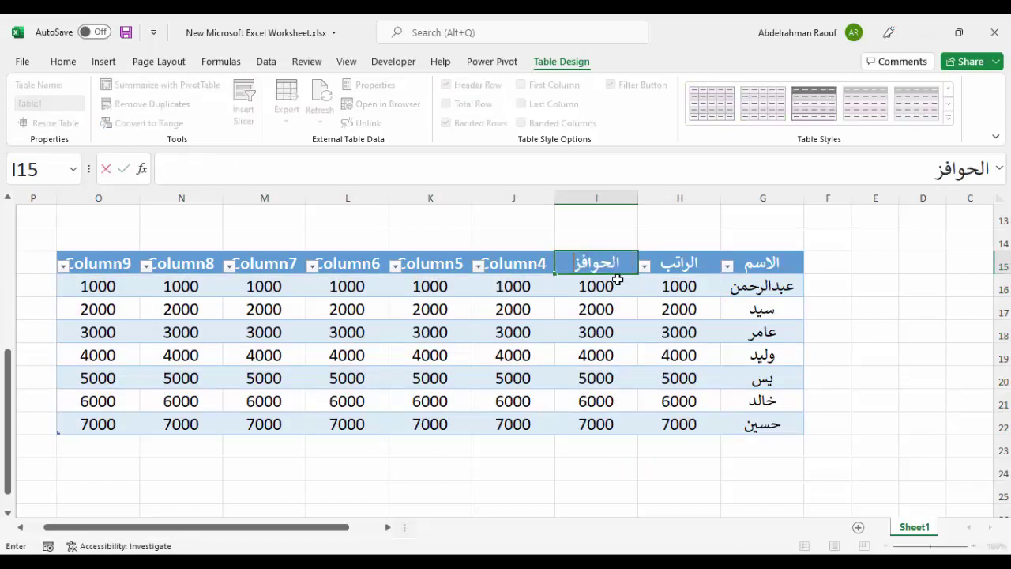
{"action": "left_click", "coordinate": [583, 328]}
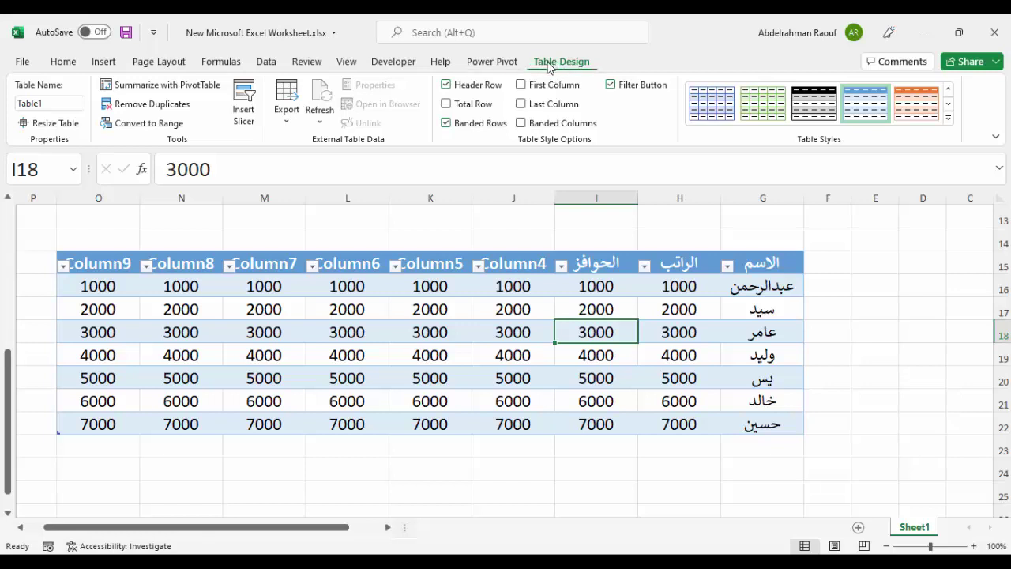
{"action": "left_click", "coordinate": [455, 317]}
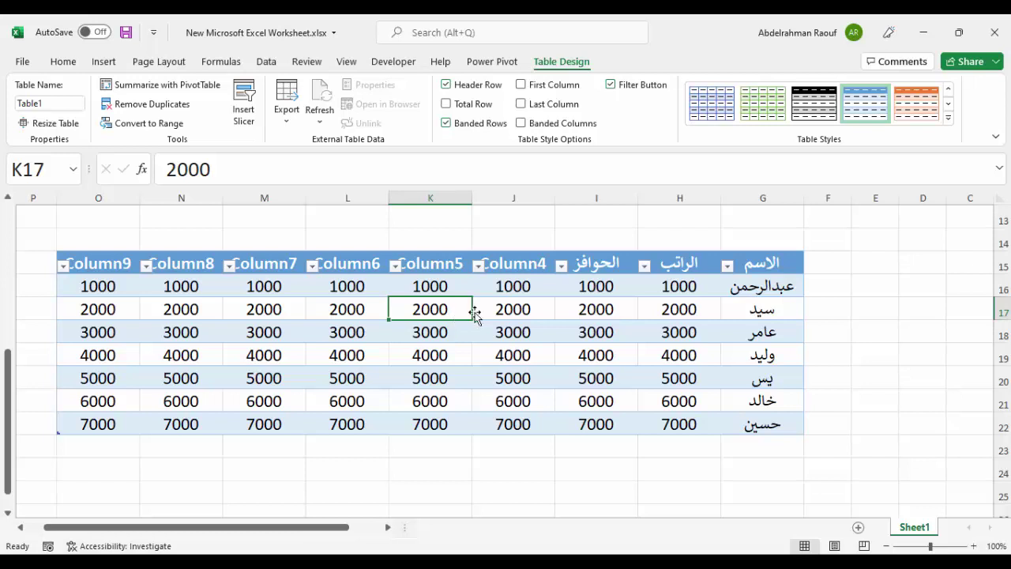
{"action": "left_click", "coordinate": [907, 323]}
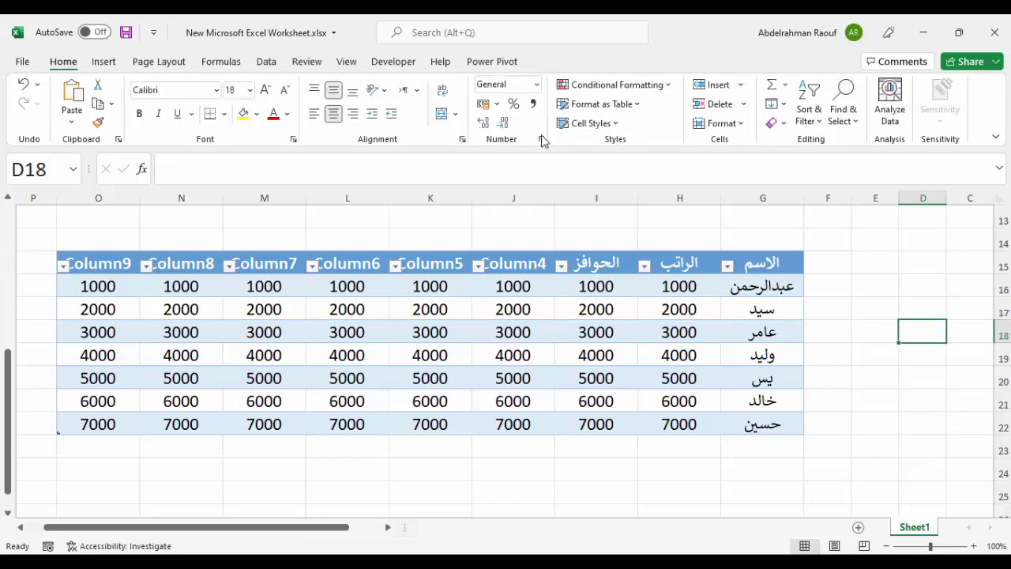
{"action": "left_click", "coordinate": [492, 332]}
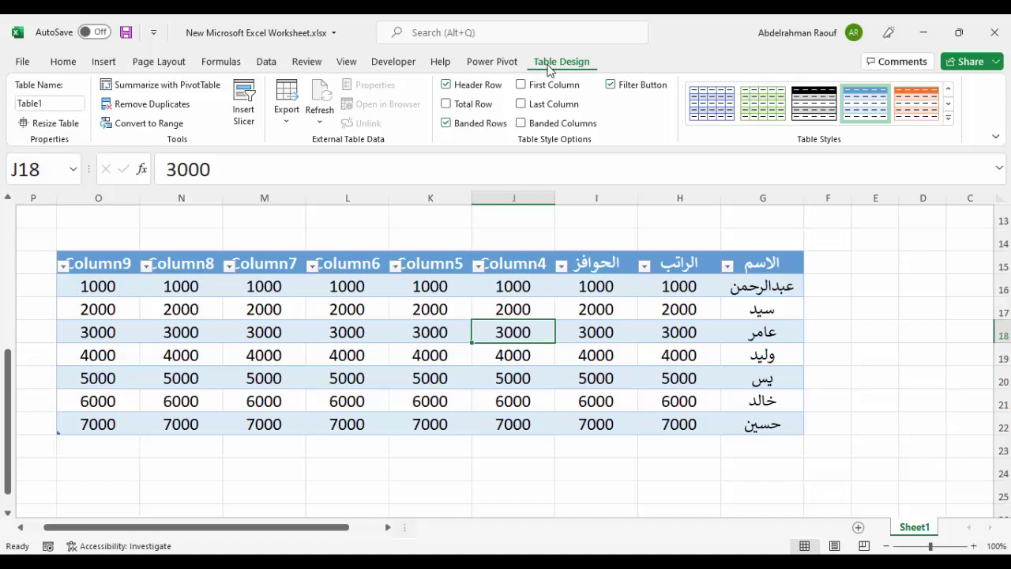
Apply a light lined table style and add a Total Row showing 28000 under Column9
{"action": "left_click", "coordinate": [948, 118]}
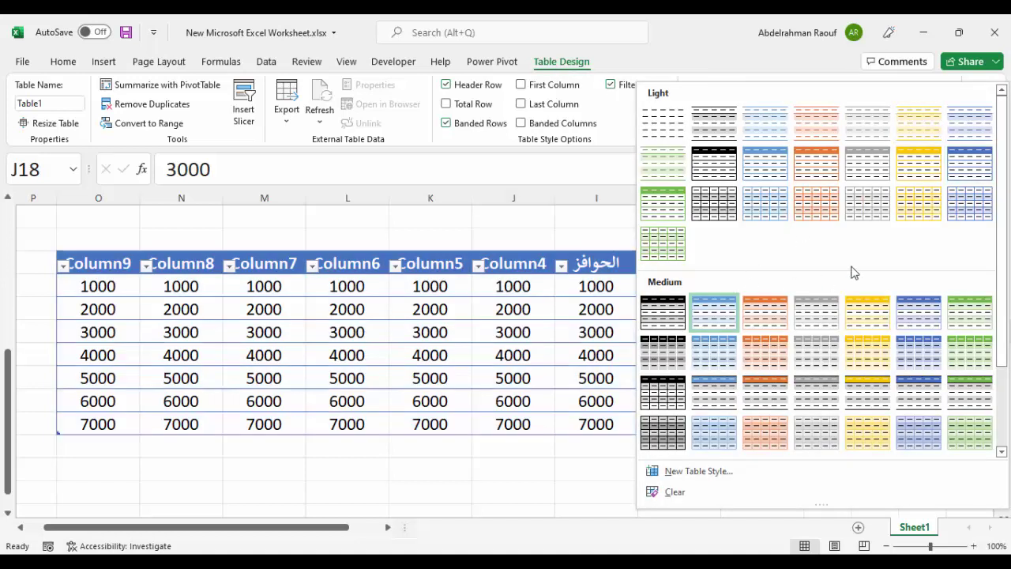
{"action": "left_click", "coordinate": [972, 165]}
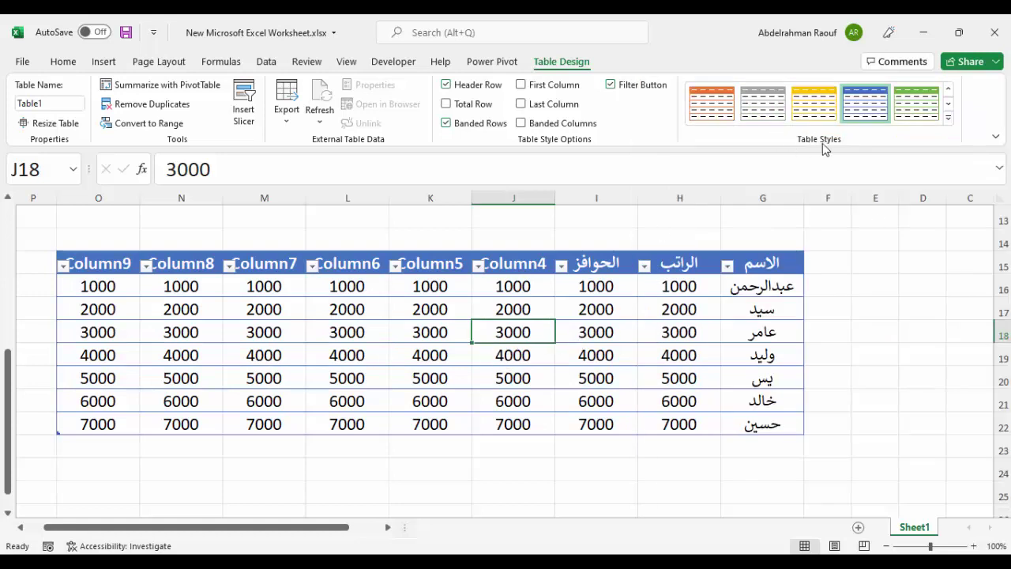
{"action": "left_click", "coordinate": [446, 103]}
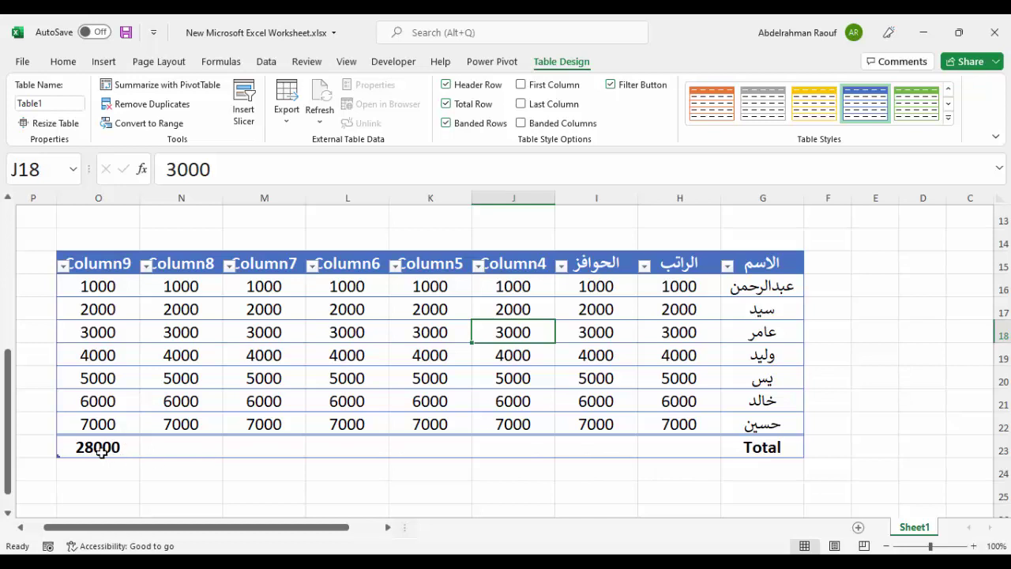
Show the average salary in the total row's الراتب cell H23
{"action": "left_click", "coordinate": [210, 446]}
{"action": "left_click", "coordinate": [263, 446]}
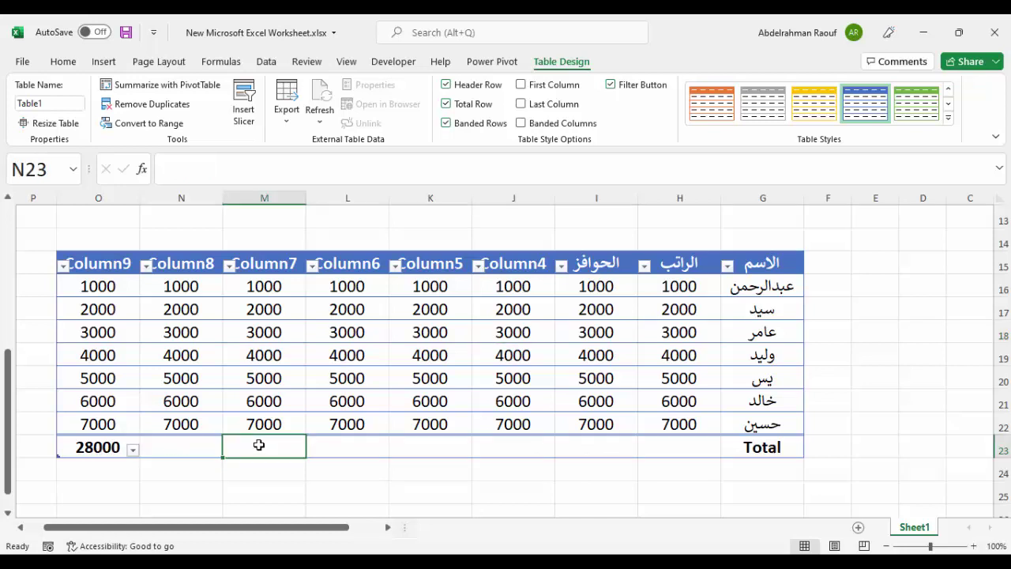
{"action": "left_click", "coordinate": [319, 446]}
{"action": "left_click", "coordinate": [431, 451]}
{"action": "left_click", "coordinate": [510, 448]}
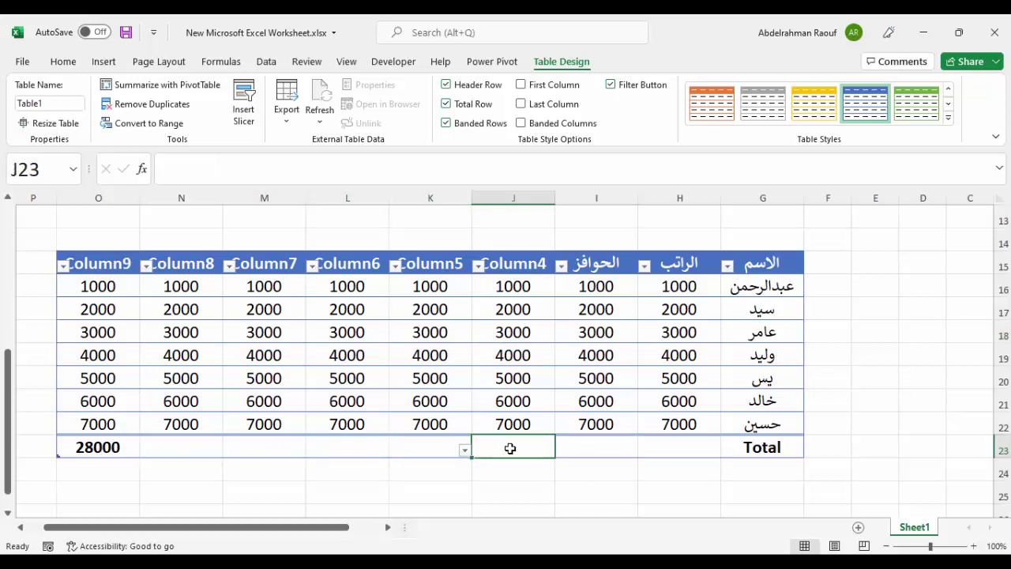
{"action": "left_click", "coordinate": [617, 450]}
{"action": "left_click", "coordinate": [657, 445]}
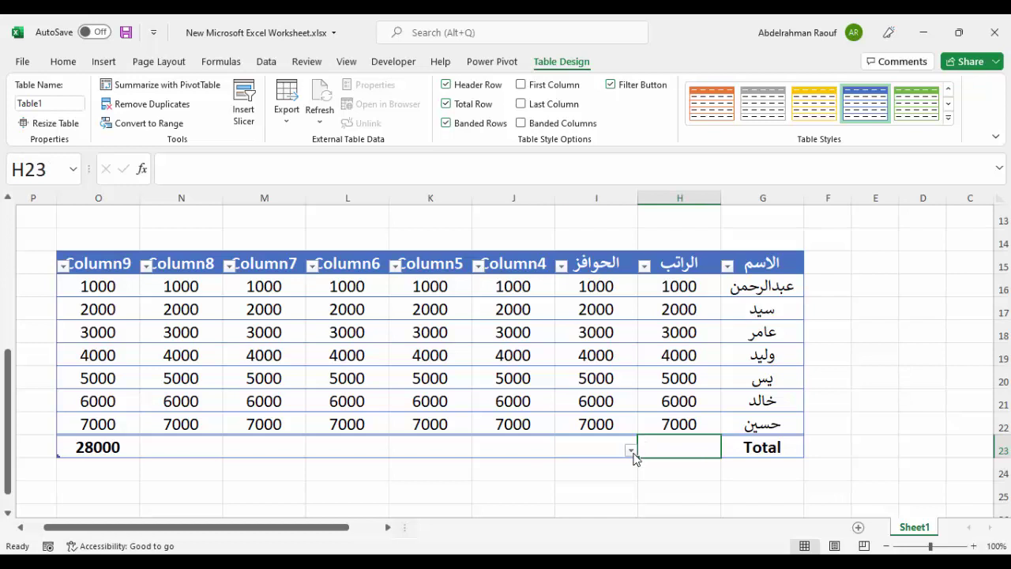
{"action": "left_click", "coordinate": [632, 452]}
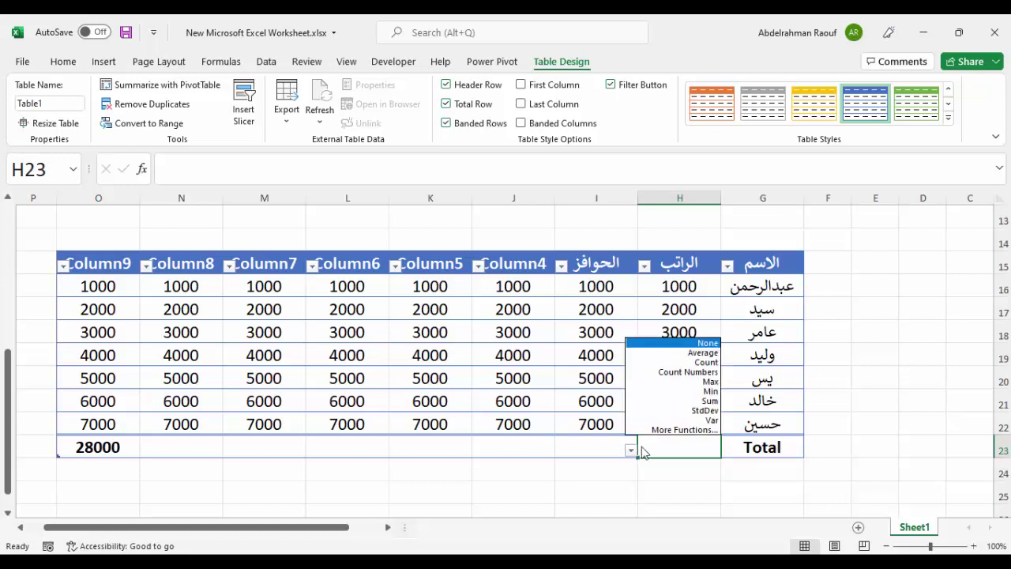
{"action": "left_click", "coordinate": [695, 352]}
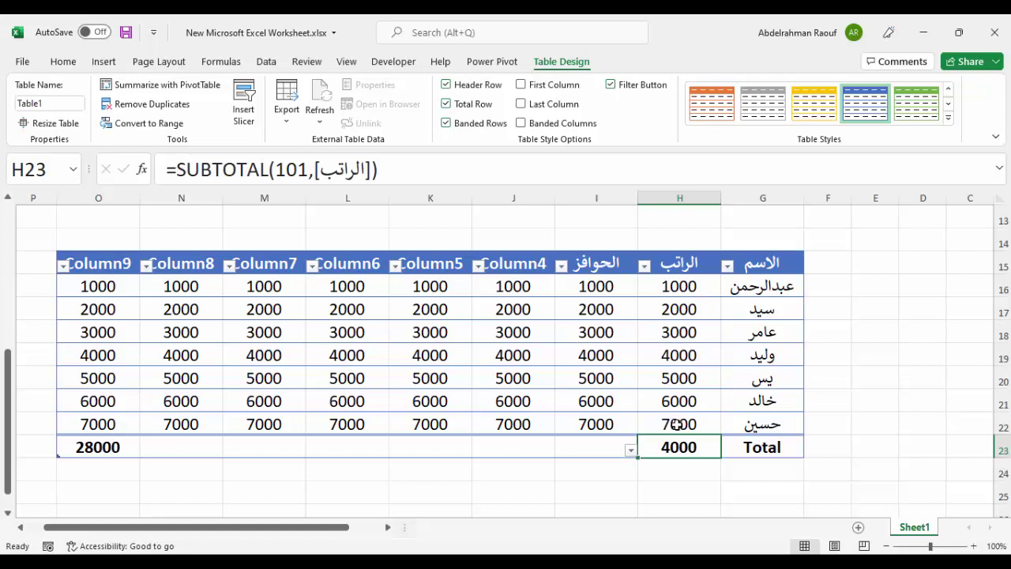
Show the maximum incentive in the total row and change I19's incentive to 60000
{"action": "left_click", "coordinate": [598, 448]}
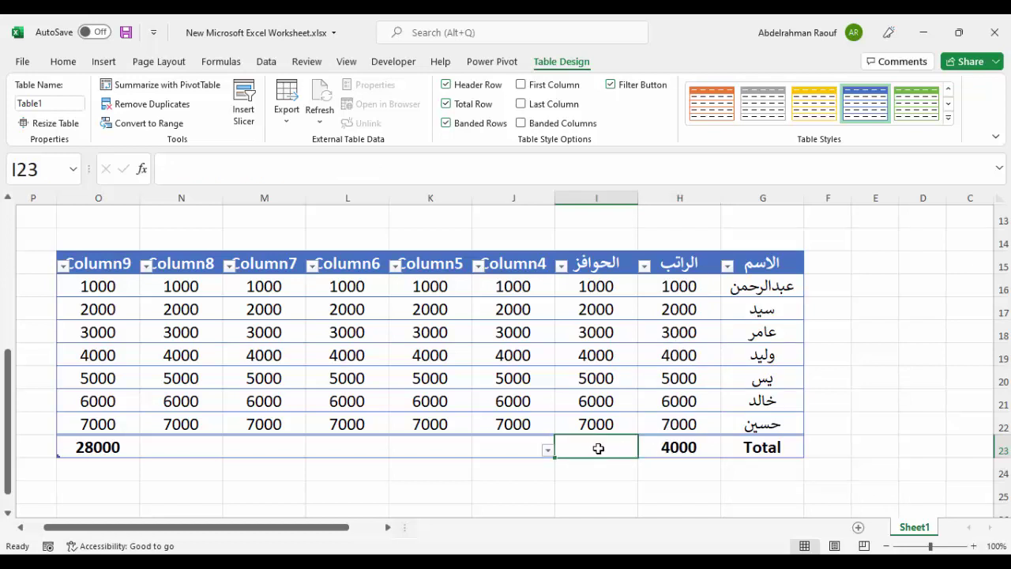
{"action": "left_click", "coordinate": [548, 450]}
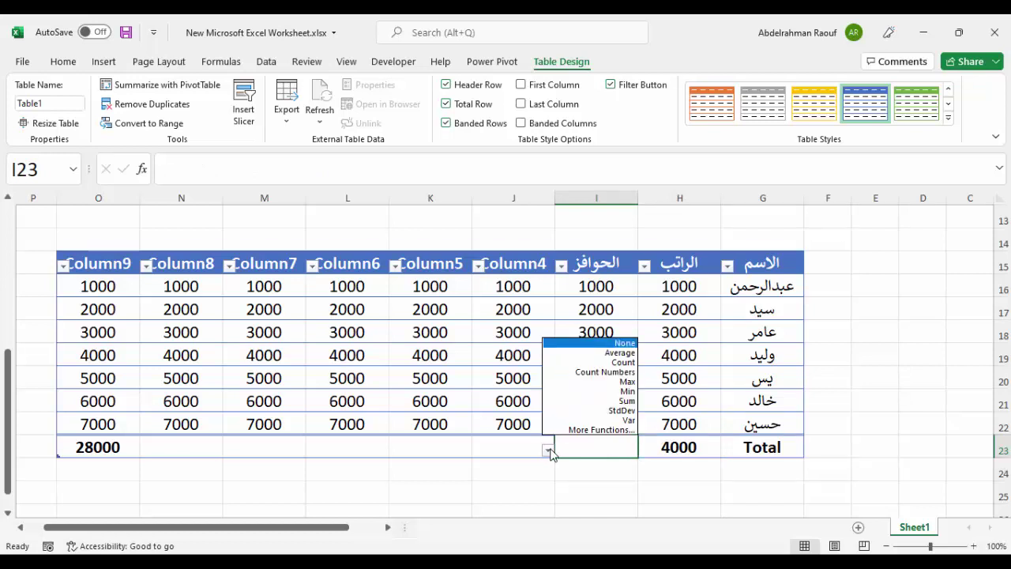
{"action": "left_click", "coordinate": [608, 382]}
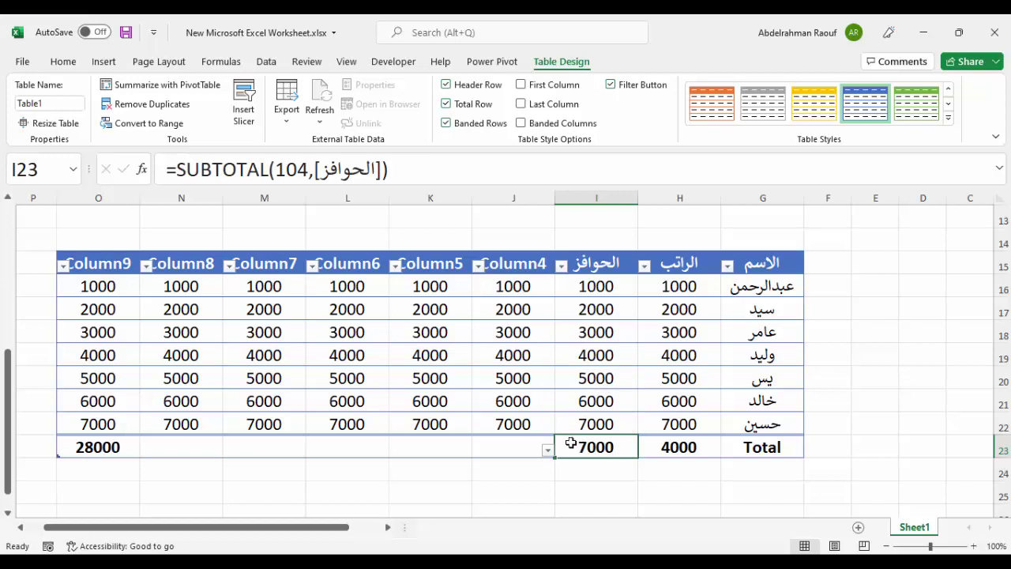
{"action": "left_click", "coordinate": [600, 355]}
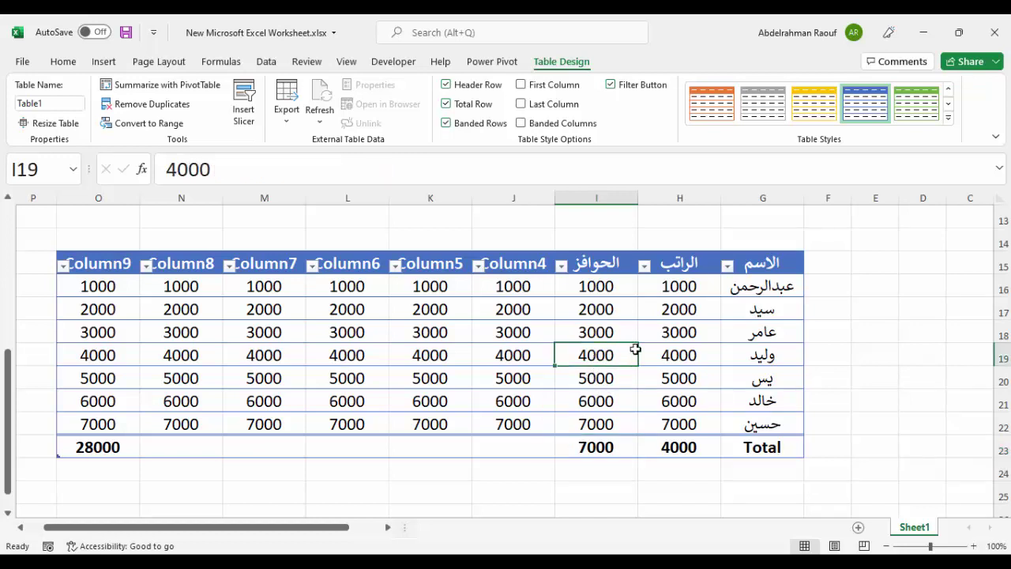
{"action": "type", "text": "60000"}
{"action": "key", "text": "Return"}
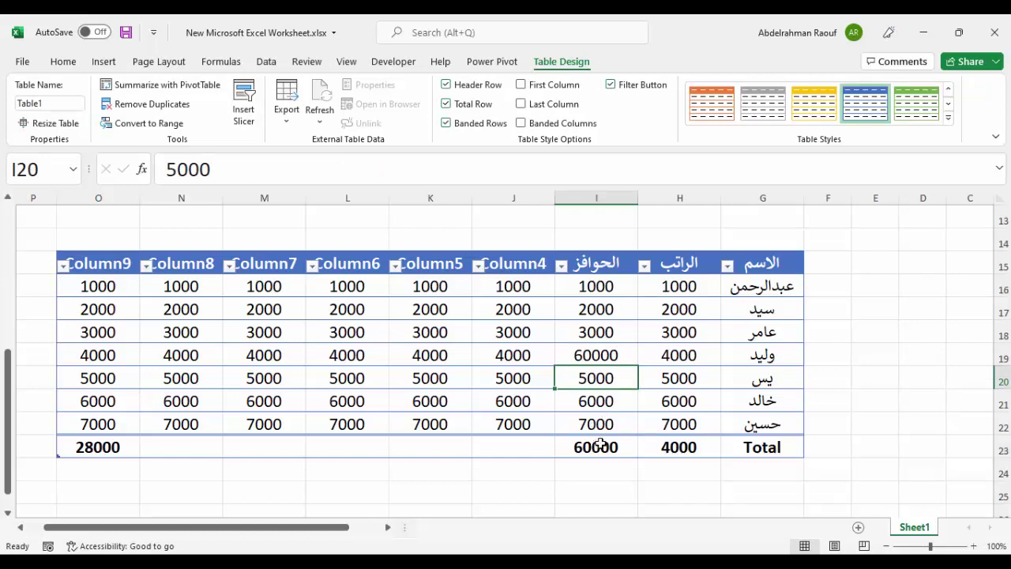
Set the name column's total cell G23 to Count, showing 7
{"action": "left_click", "coordinate": [521, 448]}
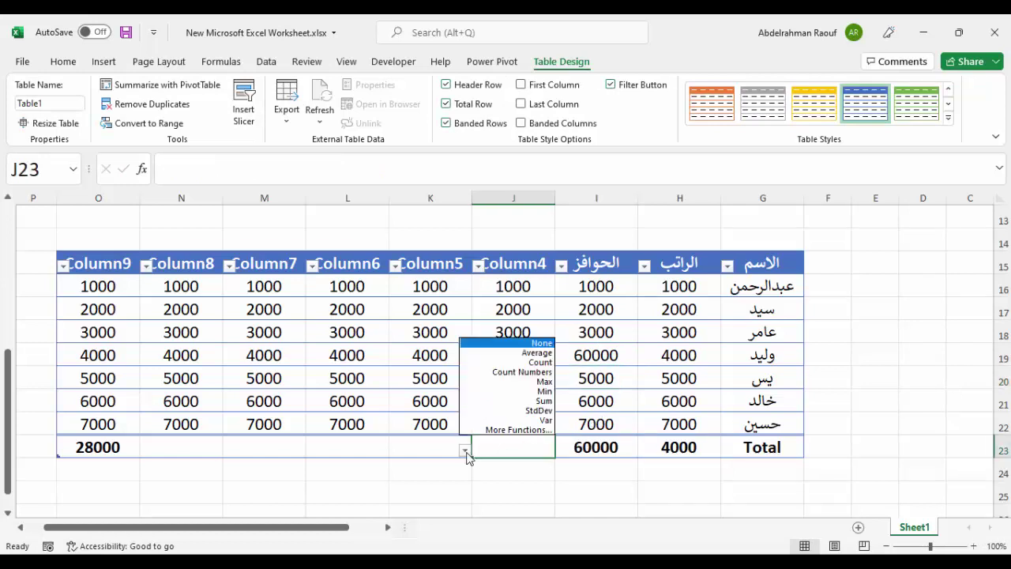
{"action": "left_click", "coordinate": [465, 451]}
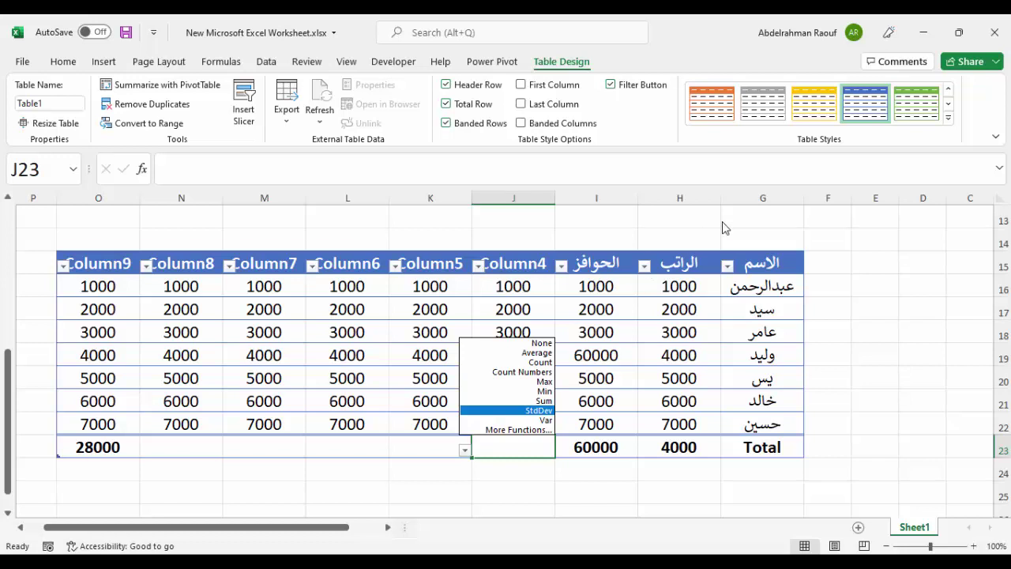
{"action": "key", "text": "Escape"}
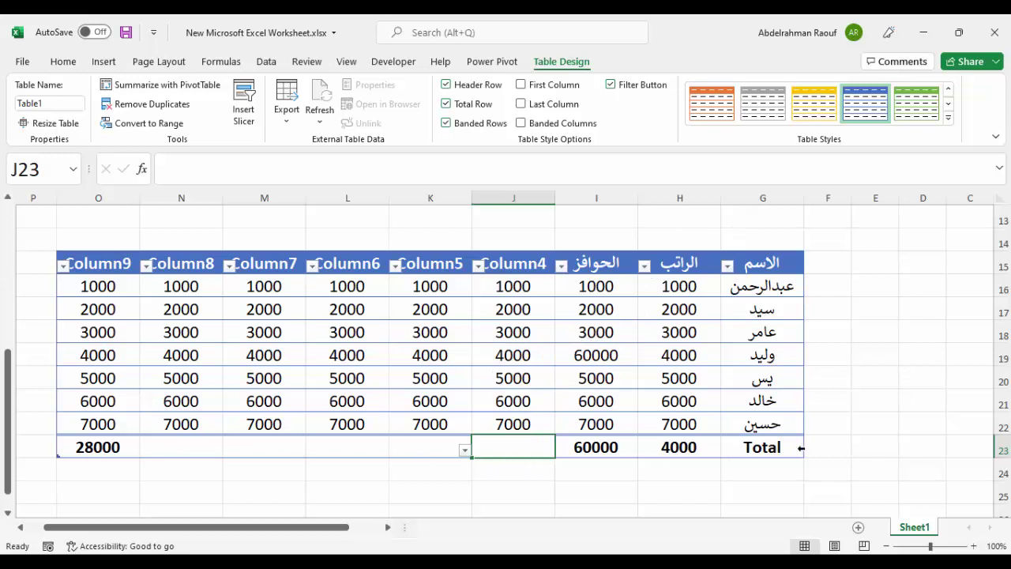
{"action": "left_click", "coordinate": [748, 444]}
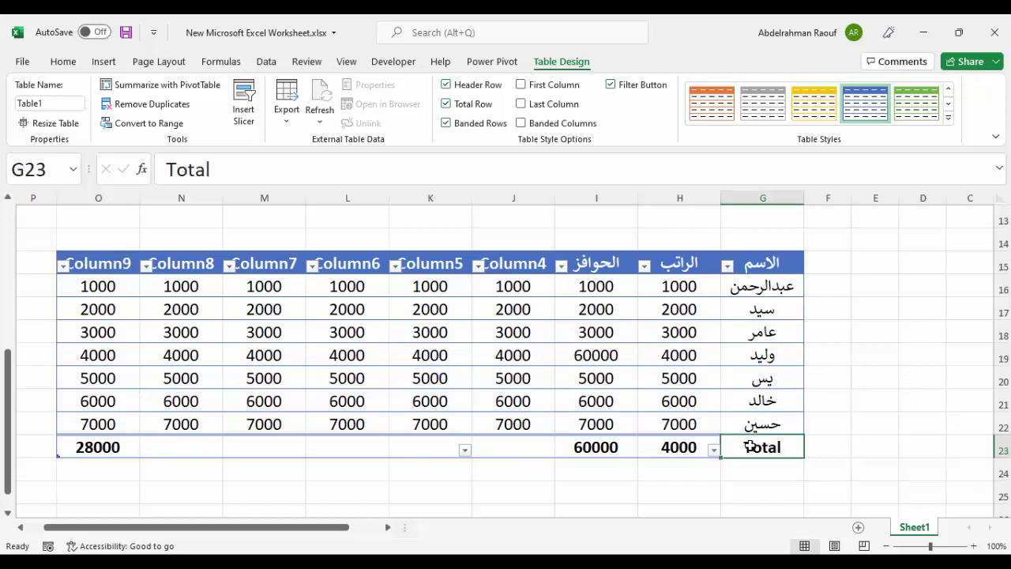
{"action": "left_click", "coordinate": [713, 449]}
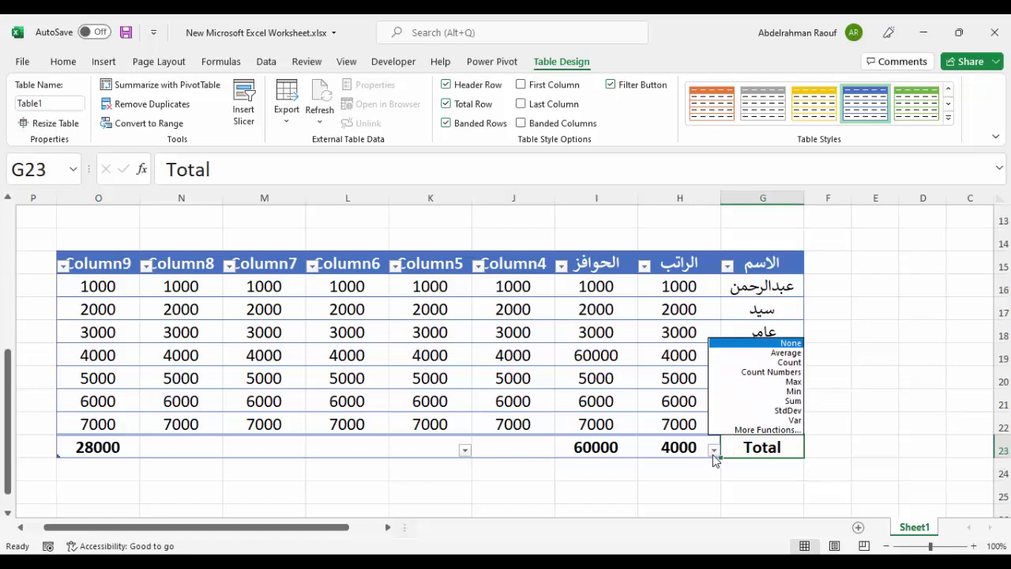
{"action": "left_click", "coordinate": [777, 364]}
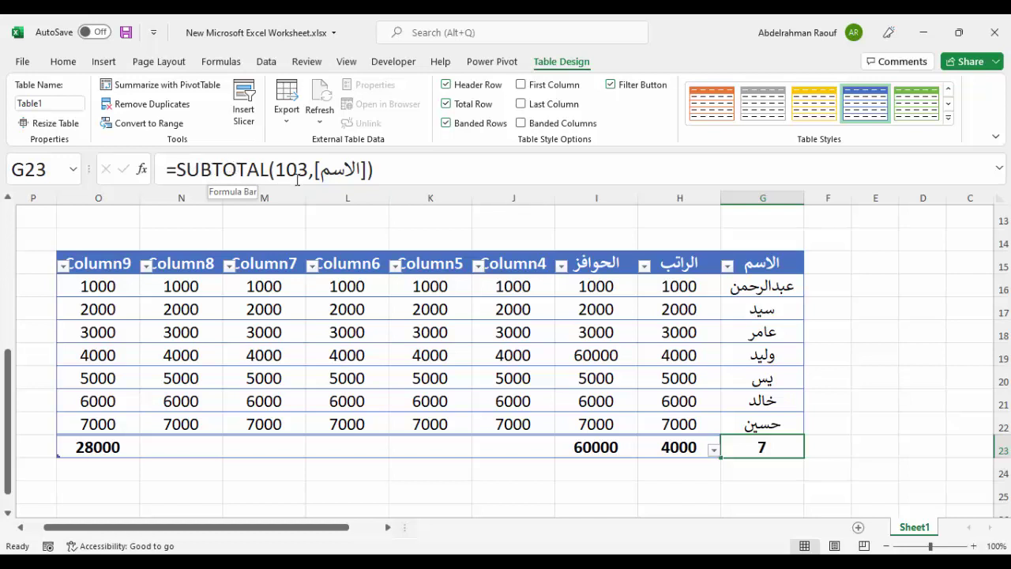
{"action": "left_click", "coordinate": [466, 361]}
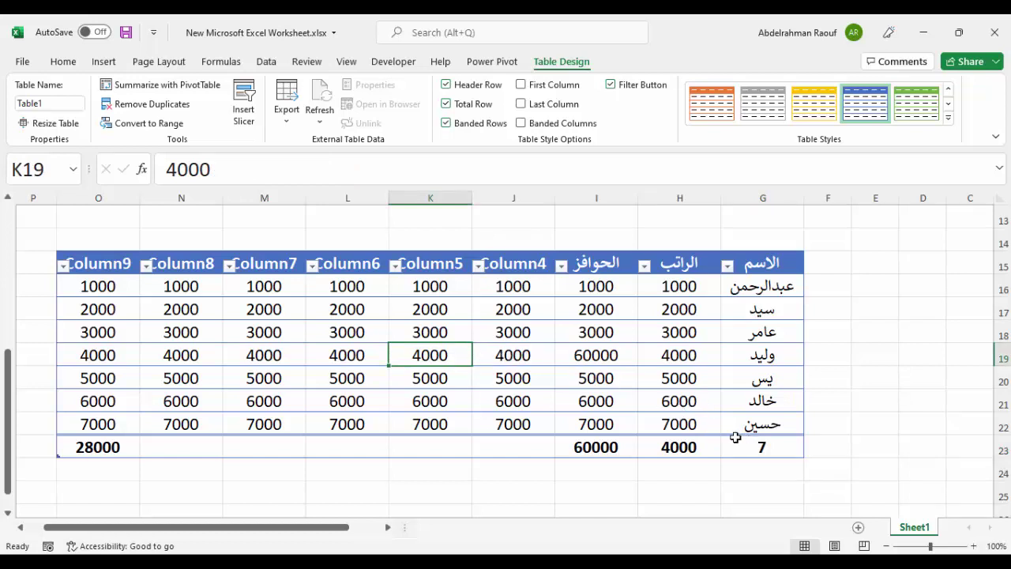
Turn off the total row and AutoSum the الراتب column into E19, giving 28000
{"action": "left_click", "coordinate": [446, 104]}
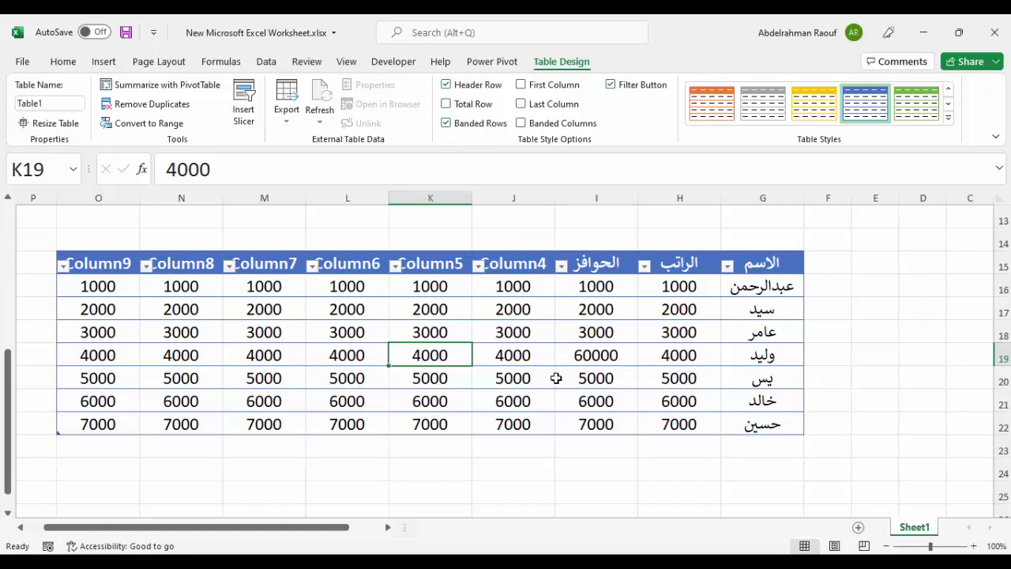
{"action": "left_click", "coordinate": [891, 356]}
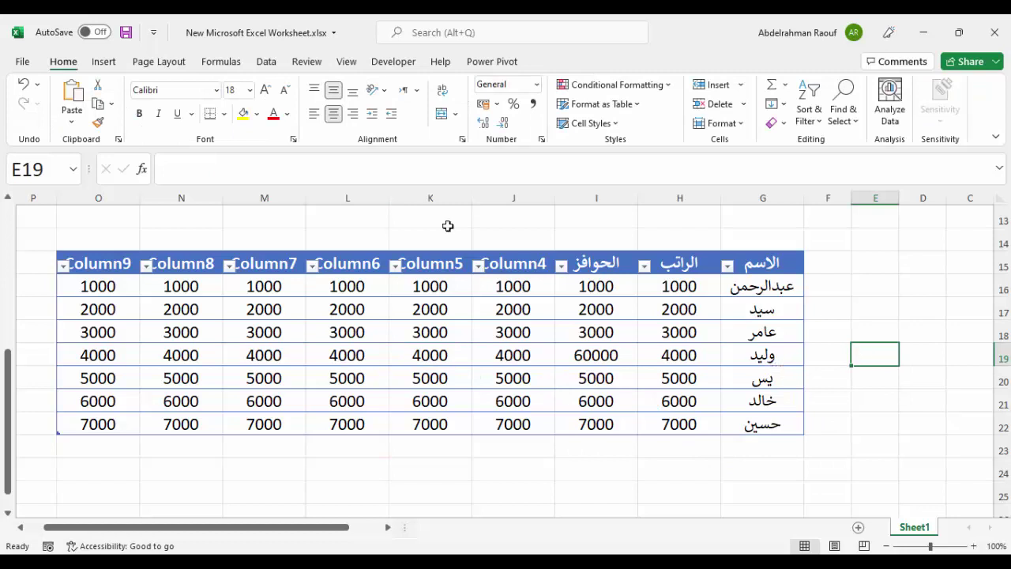
{"action": "left_click", "coordinate": [783, 85]}
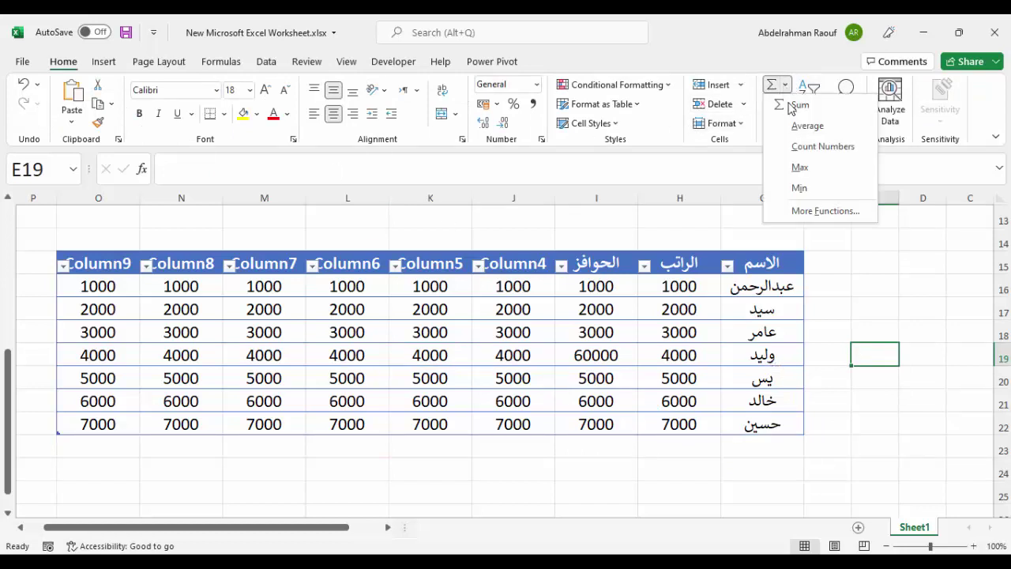
{"action": "left_click", "coordinate": [797, 101]}
{"action": "left_click_drag", "start_coordinate": [686, 284], "coordinate": [694, 422]}
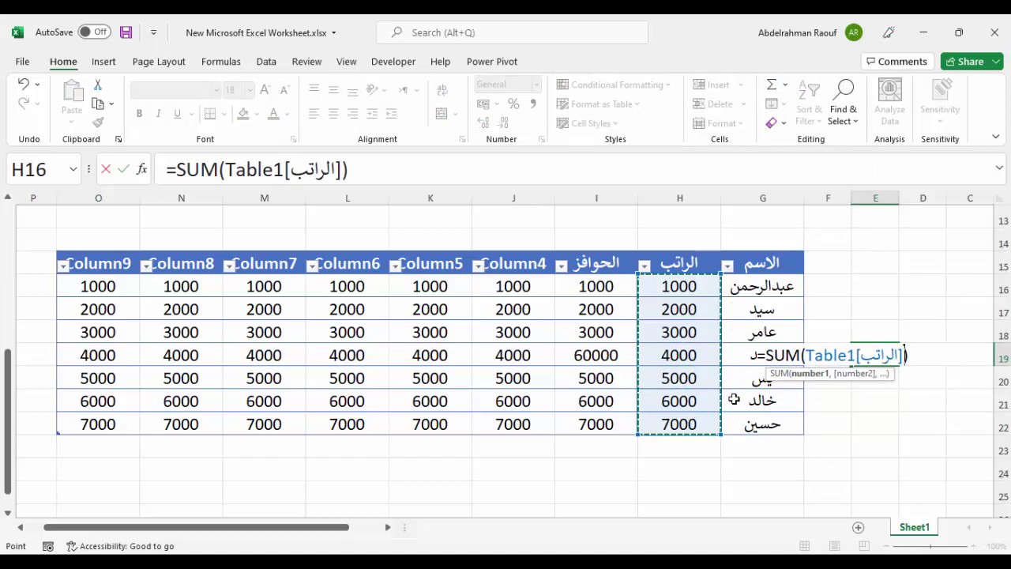
{"action": "key", "text": "Return"}
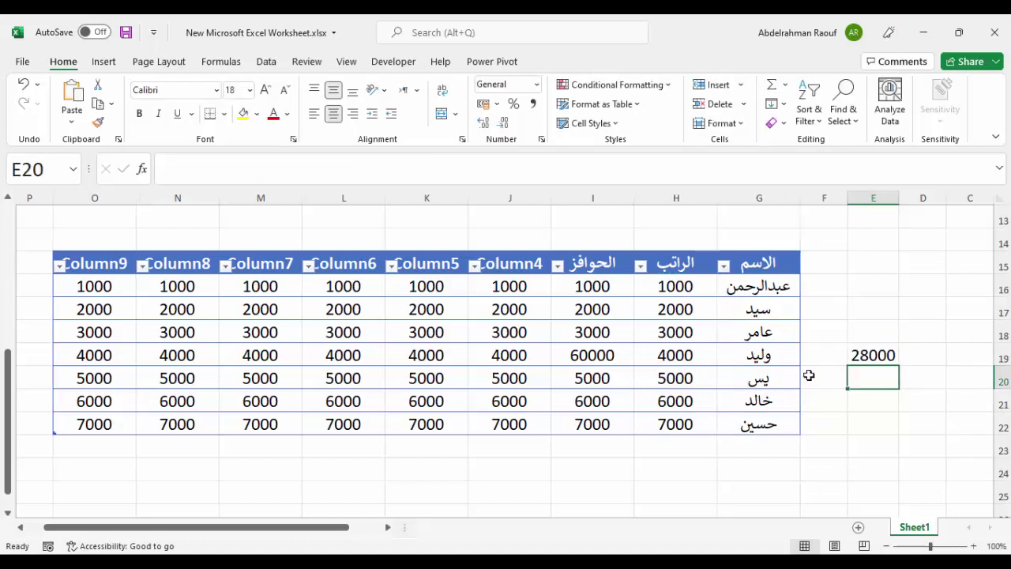
Fill a new name into row 23 and give it a salary of 9000
{"action": "left_click", "coordinate": [744, 447]}
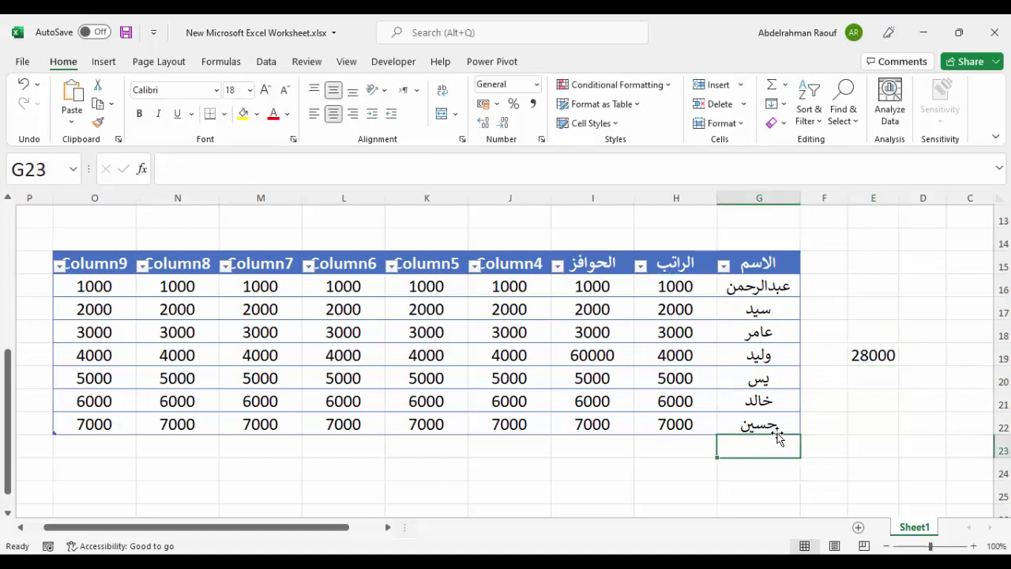
{"action": "left_click", "coordinate": [744, 419]}
{"action": "left_click_drag", "start_coordinate": [717, 435], "coordinate": [714, 462]}
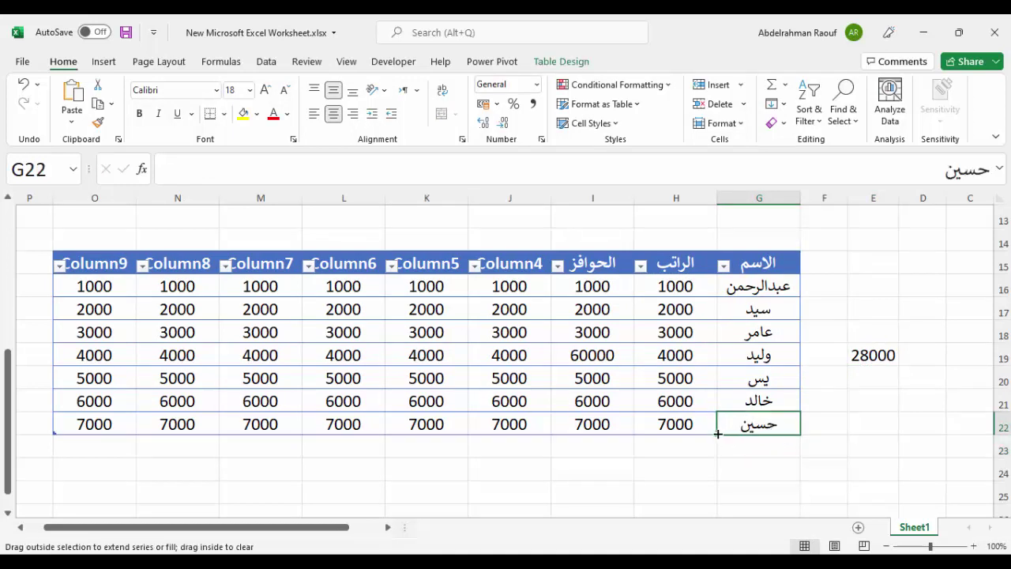
{"action": "type", "text": "جلال"}
{"action": "left_click", "coordinate": [677, 449]}
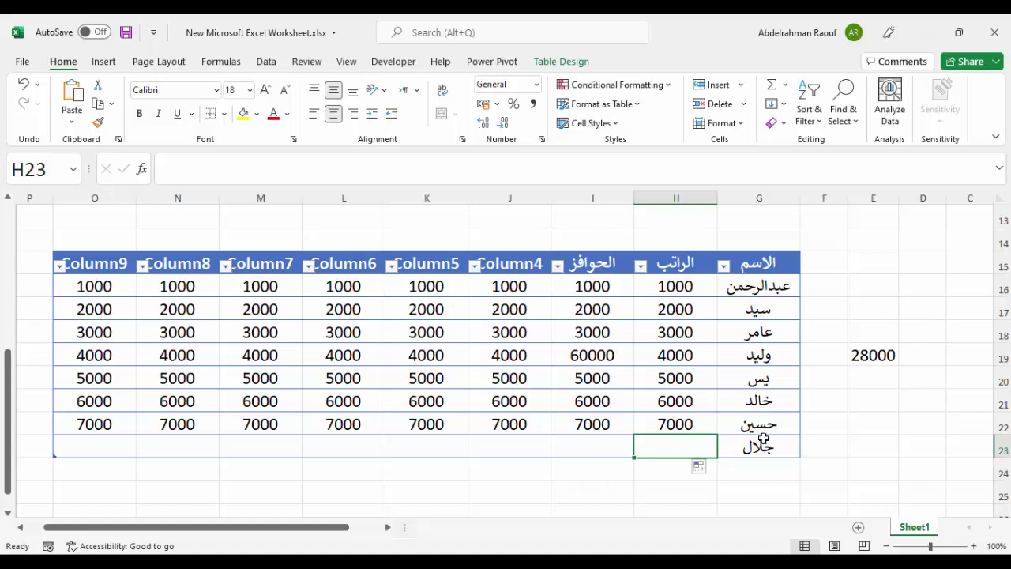
{"action": "left_click", "coordinate": [757, 290]}
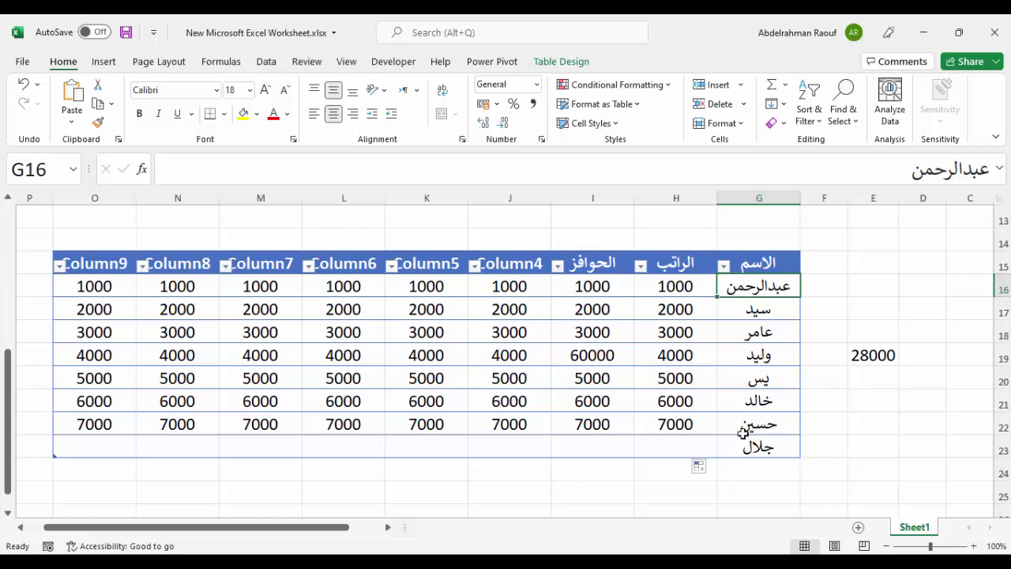
{"action": "left_click", "coordinate": [661, 445]}
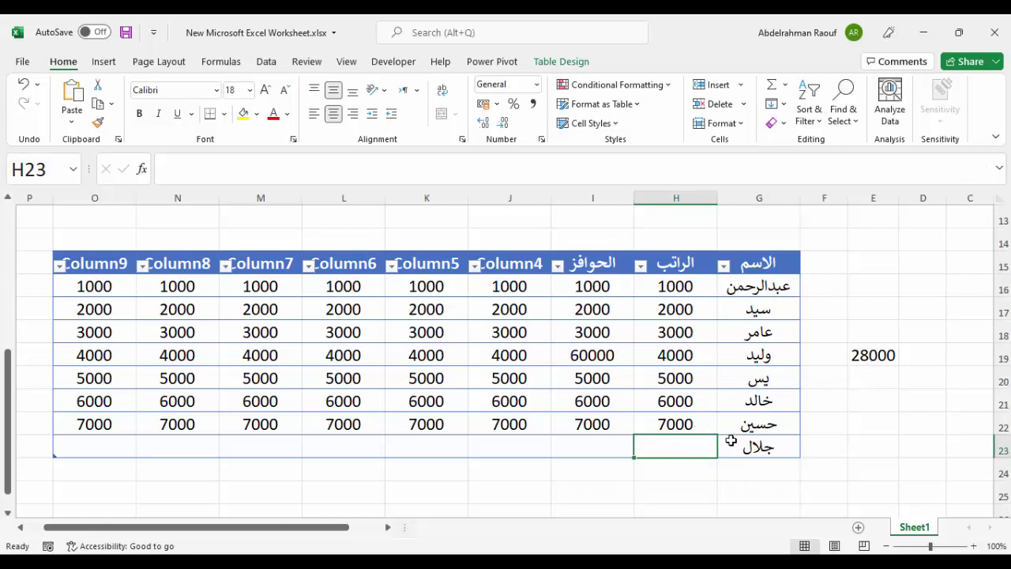
{"action": "type", "text": "9000"}
{"action": "key", "text": "Return"}
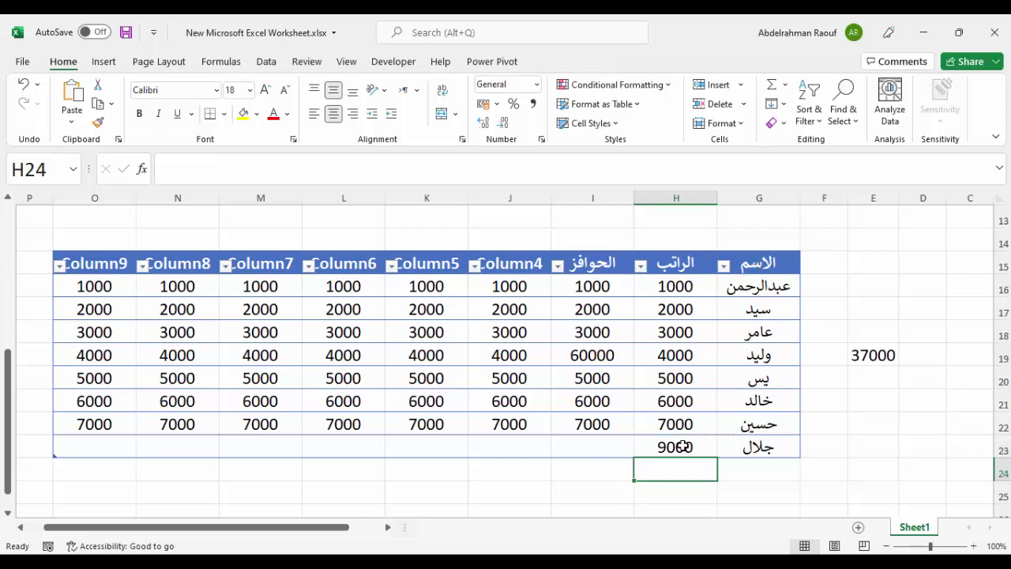
Add another employee name in G24 with salary 2345, raising E19 to 39345
{"action": "left_click", "coordinate": [764, 464]}
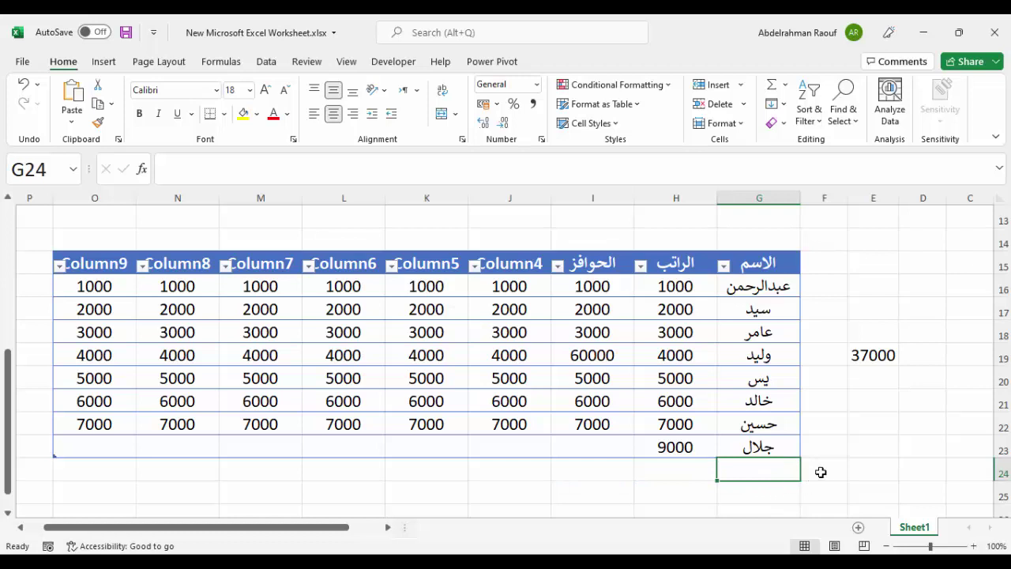
{"action": "type", "text": "علاء"}
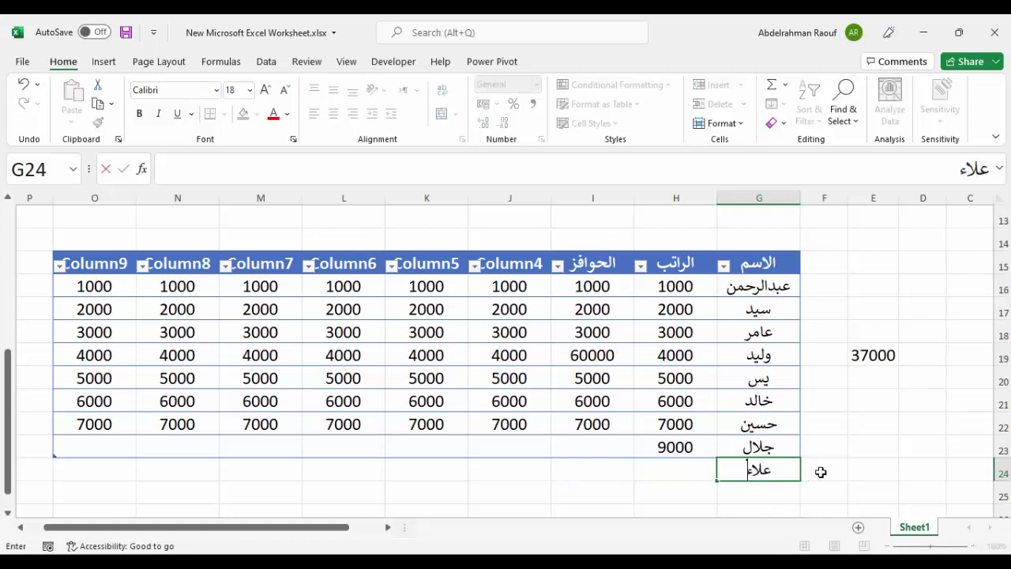
{"action": "key", "text": "Return"}
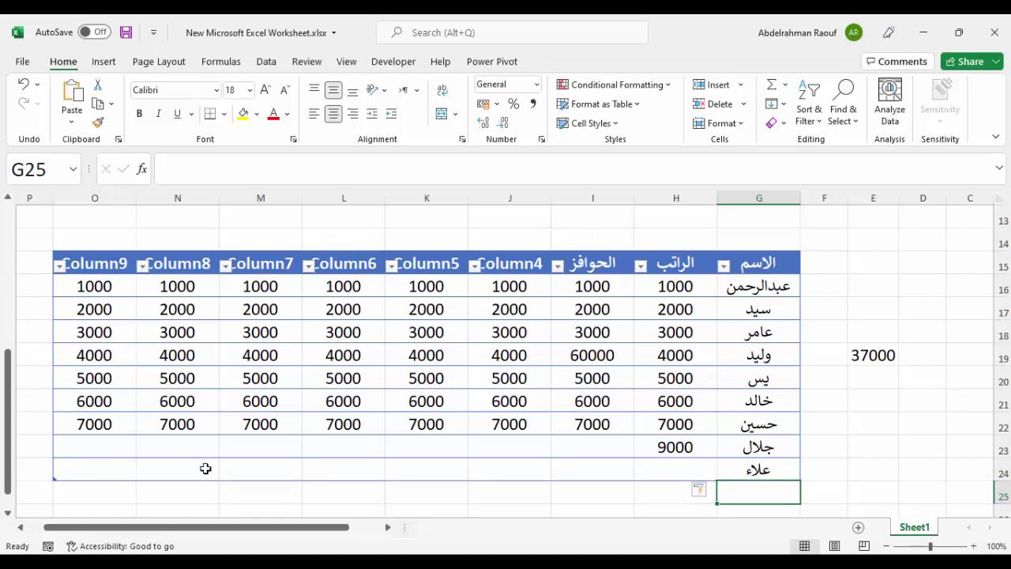
{"action": "left_click", "coordinate": [665, 469]}
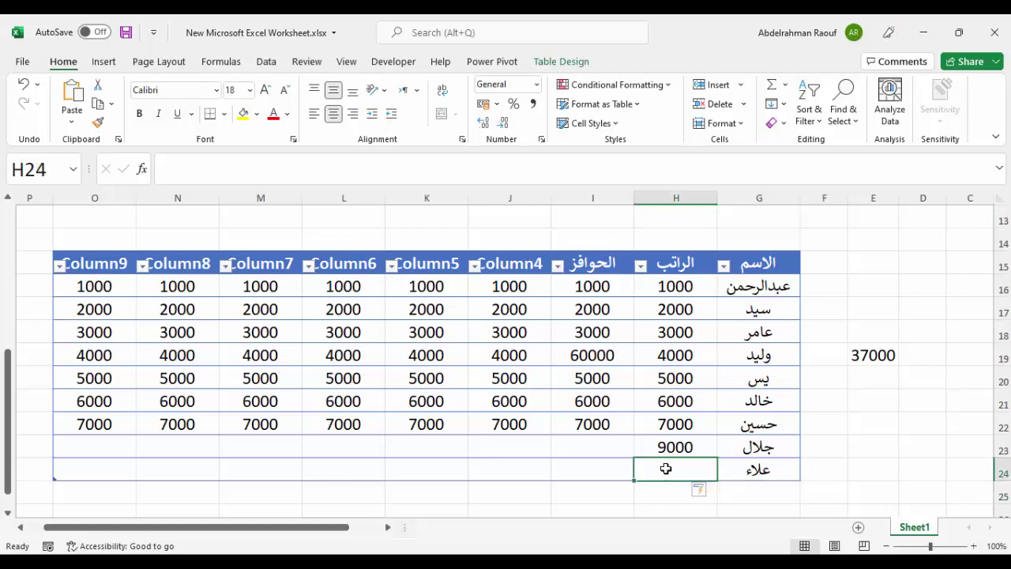
{"action": "double_click", "coordinate": [654, 465]}
{"action": "type", "text": "2345"}
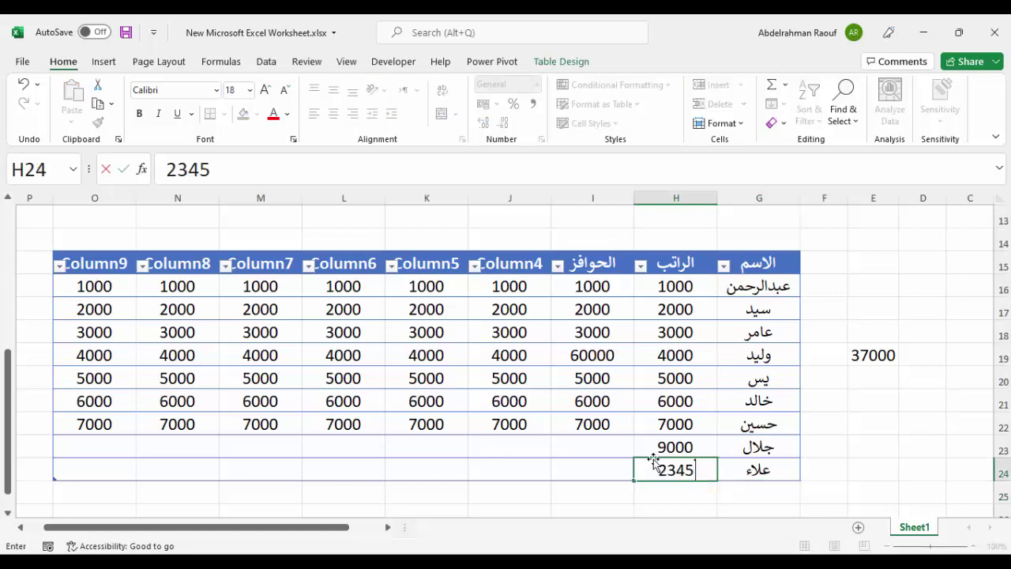
{"action": "key", "text": "Return"}
{"action": "left_click", "coordinate": [869, 356]}
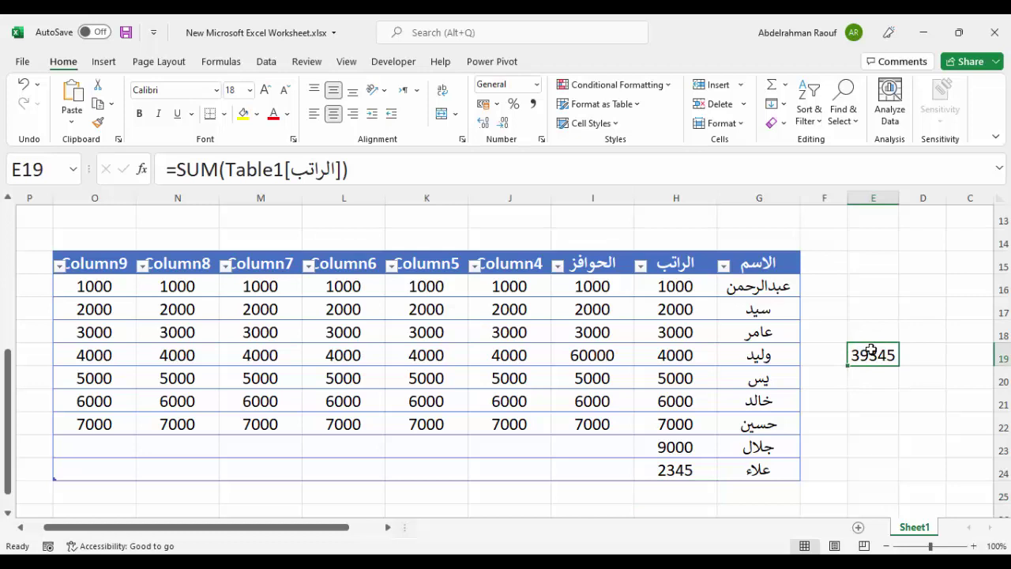
Put borders around every cell of the empty range J27:J33
{"action": "scroll", "coordinate": [874, 348], "scroll_direction": "down", "scroll_amount": 1}
{"action": "scroll", "coordinate": [874, 348], "scroll_direction": "down", "scroll_amount": 3}
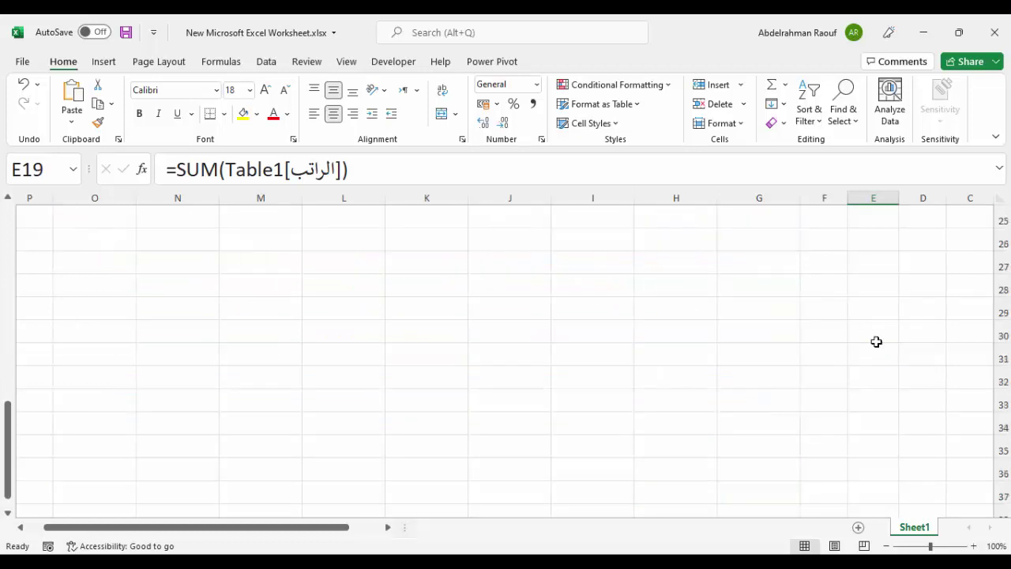
{"action": "left_click_drag", "start_coordinate": [514, 263], "coordinate": [509, 403]}
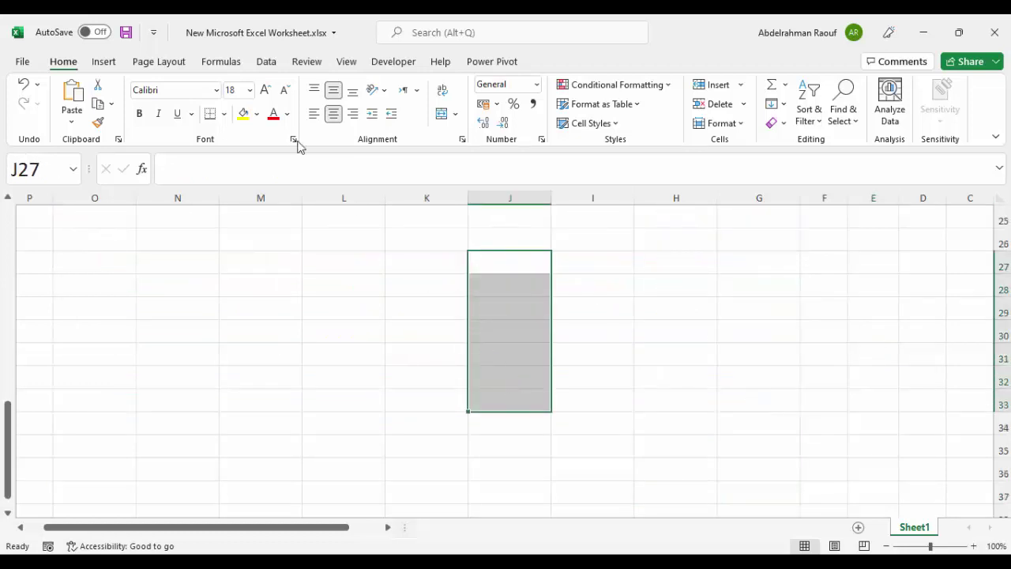
{"action": "left_click", "coordinate": [224, 113]}
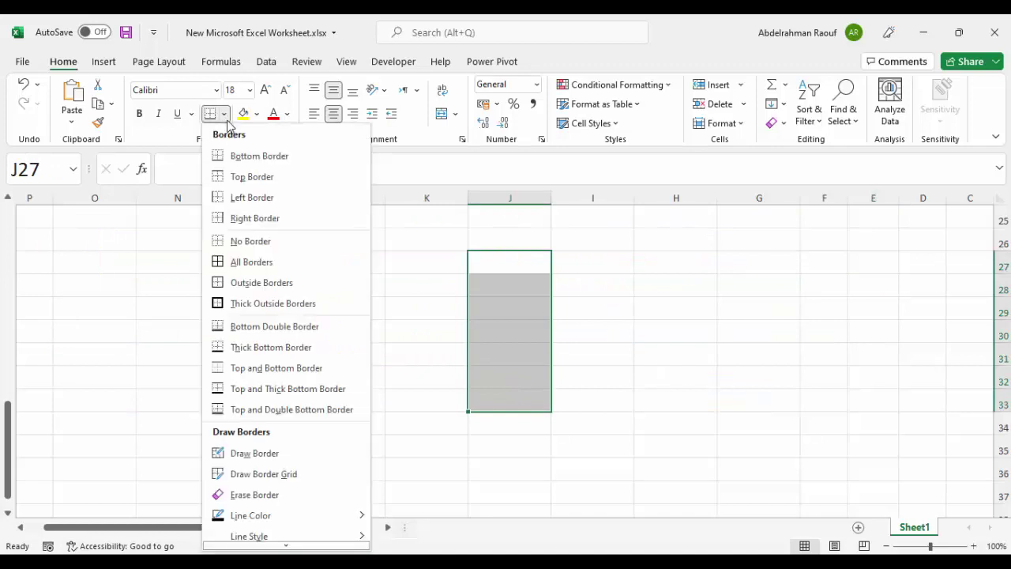
{"action": "left_click", "coordinate": [304, 262]}
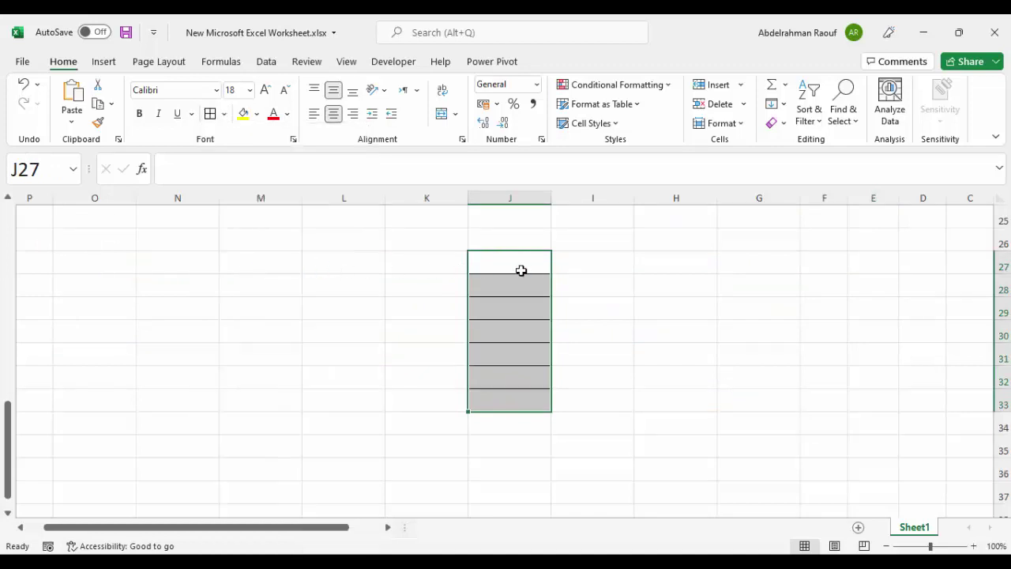
Enter 545 and 7887 in J27:J28 and extend the number series down to J33
{"action": "left_click", "coordinate": [490, 263]}
{"action": "type", "text": "545"}
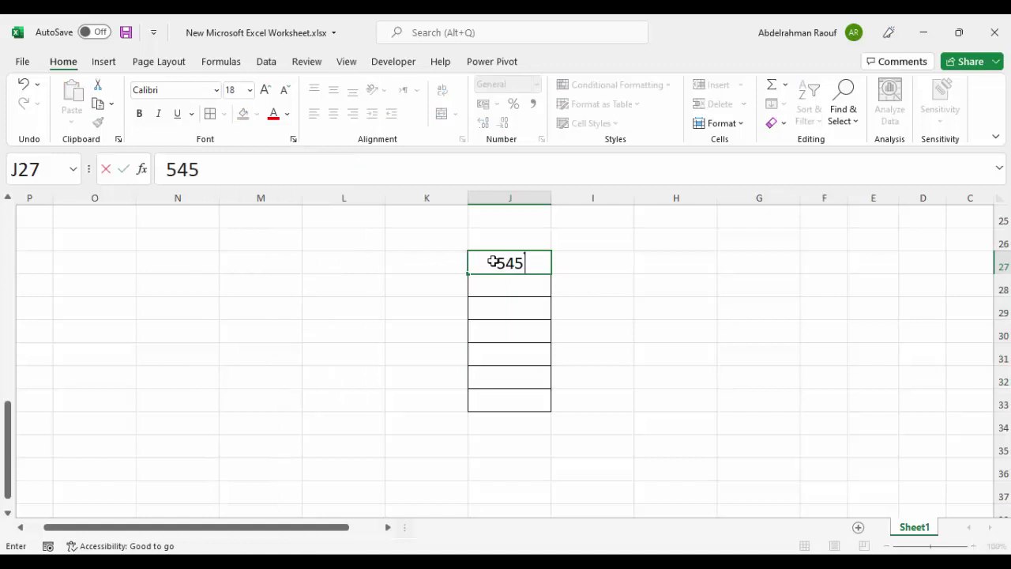
{"action": "key", "text": "Return"}
{"action": "type", "text": "78878"}
{"action": "key", "text": "BackSpace"}
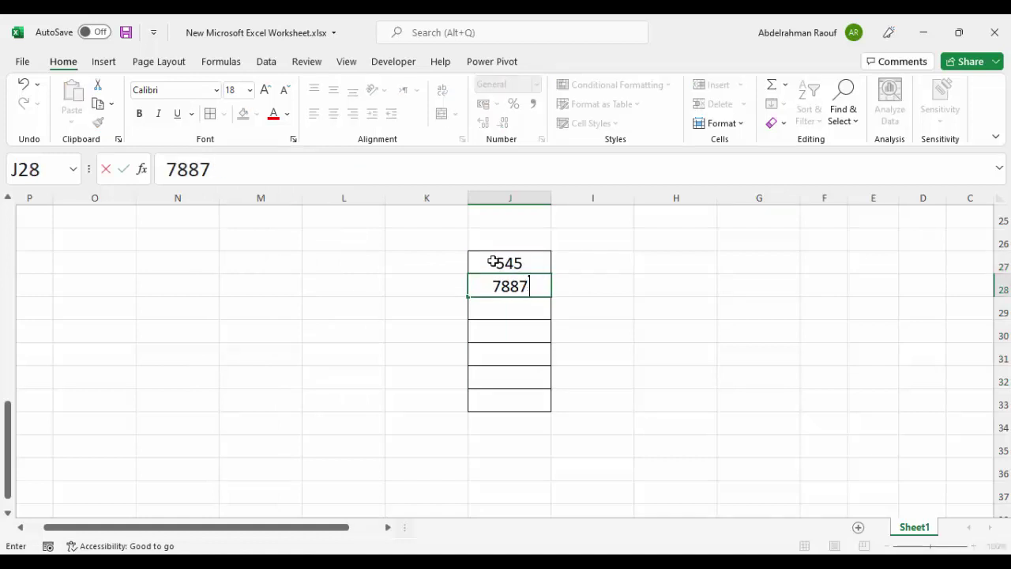
{"action": "key", "text": "Return"}
{"action": "left_click_drag", "start_coordinate": [534, 263], "coordinate": [531, 286]}
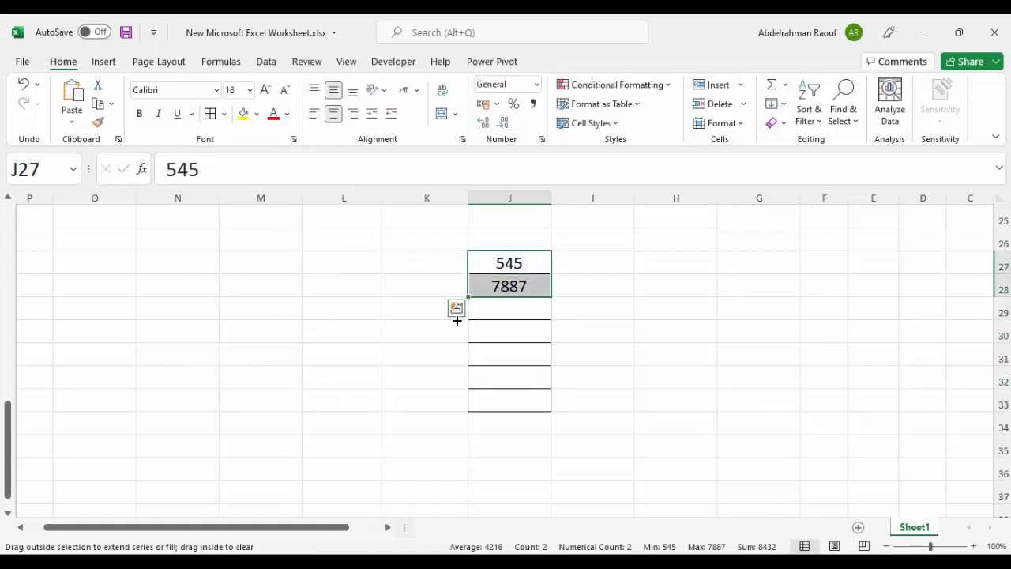
{"action": "left_click_drag", "start_coordinate": [457, 319], "coordinate": [472, 409]}
Sum J27:J33 in cell L30, giving 157997
{"action": "left_click", "coordinate": [337, 324]}
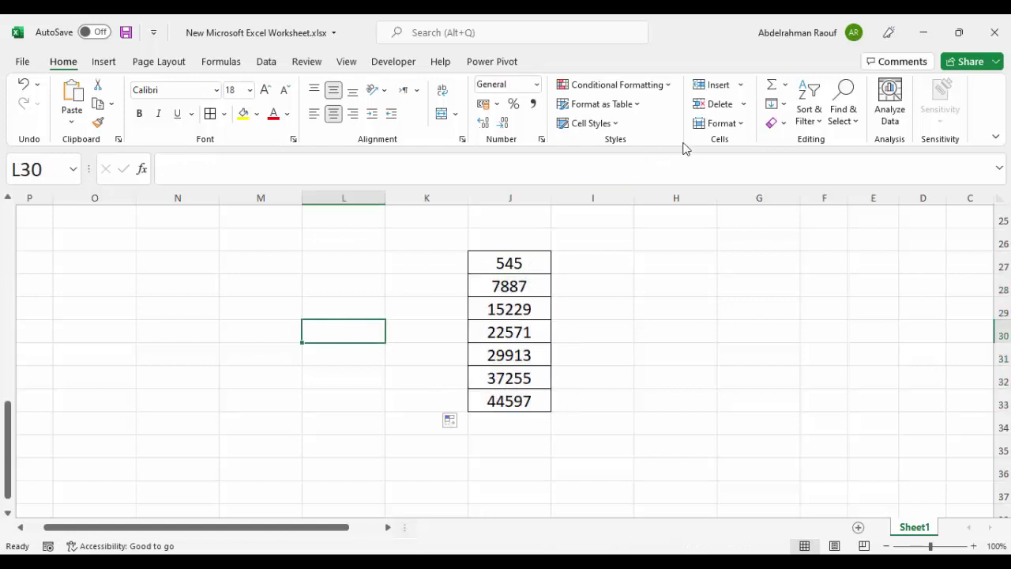
{"action": "left_click", "coordinate": [773, 81]}
{"action": "left_click_drag", "start_coordinate": [516, 261], "coordinate": [512, 415]}
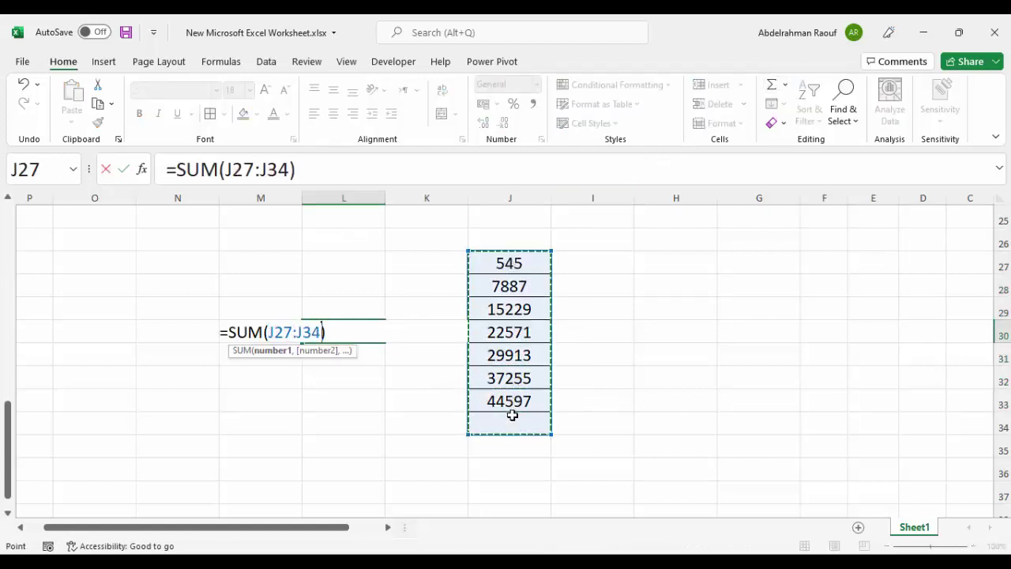
{"action": "left_click_drag", "start_coordinate": [517, 264], "coordinate": [521, 400]}
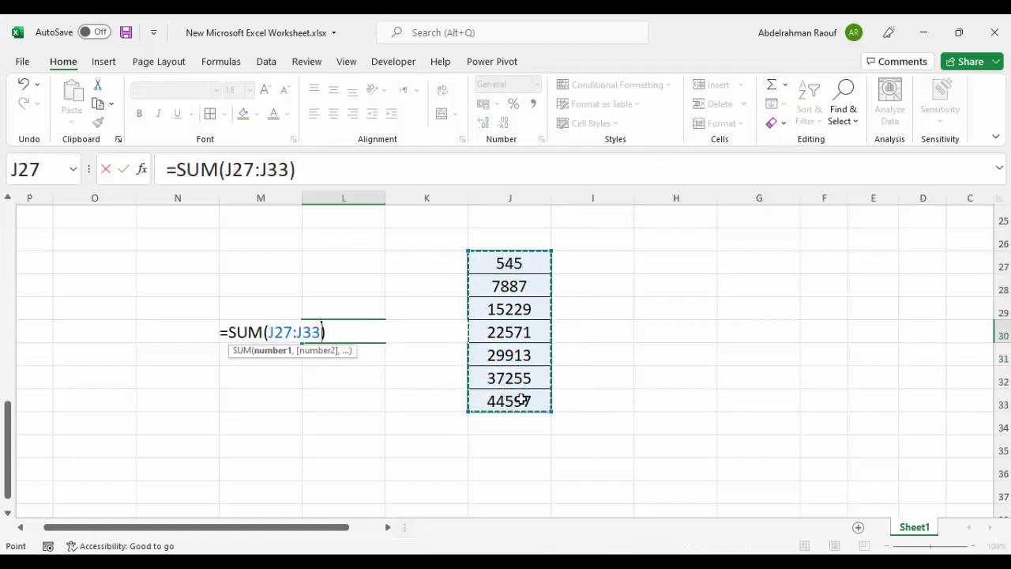
{"action": "key", "text": "Return"}
Enter 2345 in J34 below 44597
{"action": "left_click", "coordinate": [509, 430]}
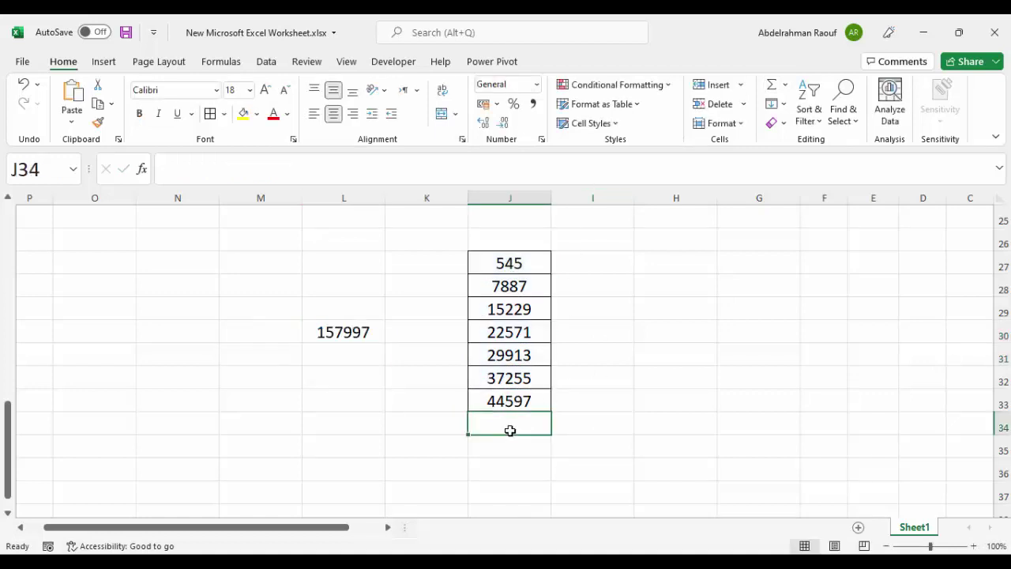
{"action": "type", "text": "2345"}
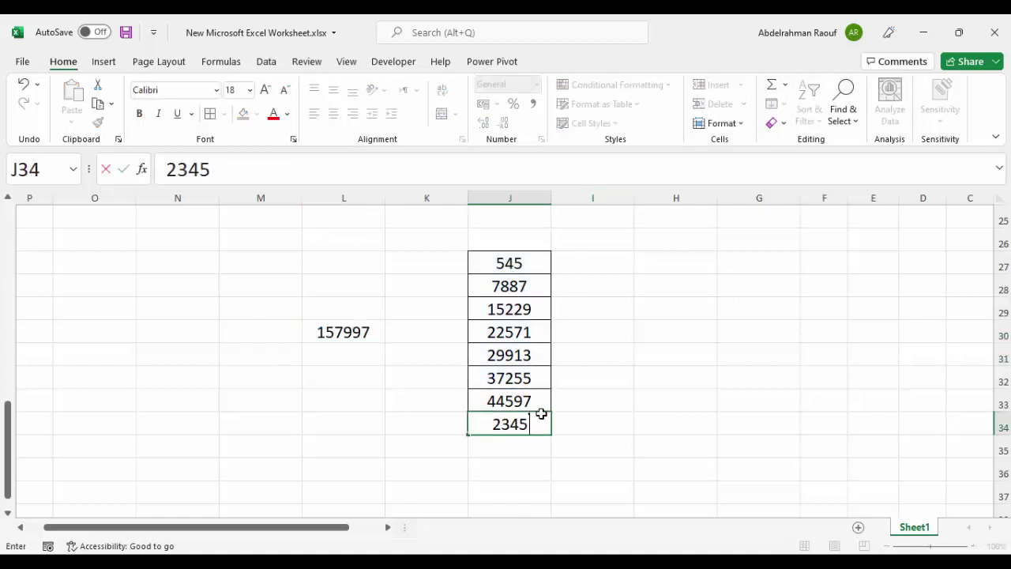
{"action": "key", "text": "Return"}
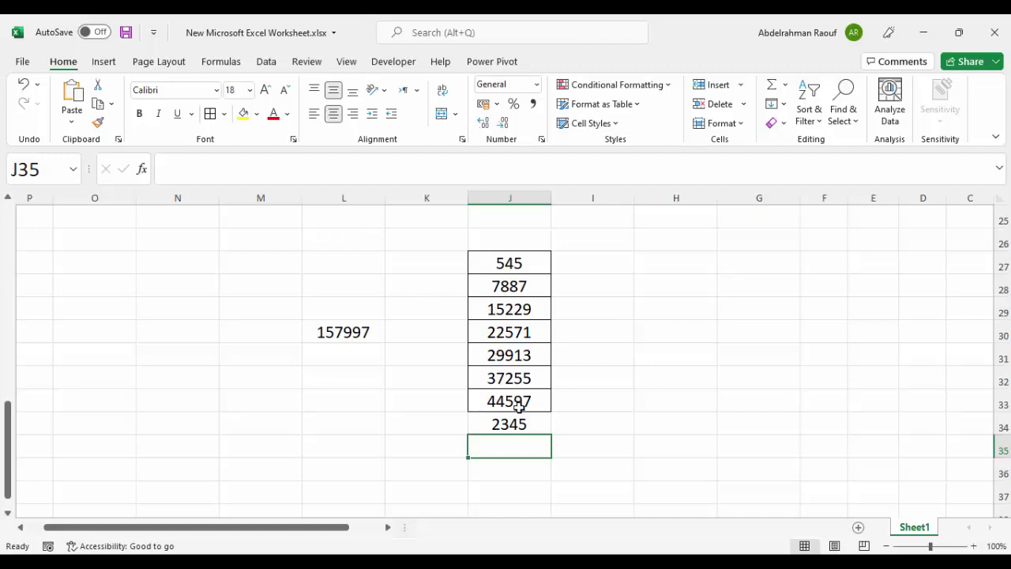
Inspect the SUM formula in L30 and confirm it unchanged
{"action": "scroll", "coordinate": [538, 390], "scroll_direction": "up", "scroll_amount": 5}
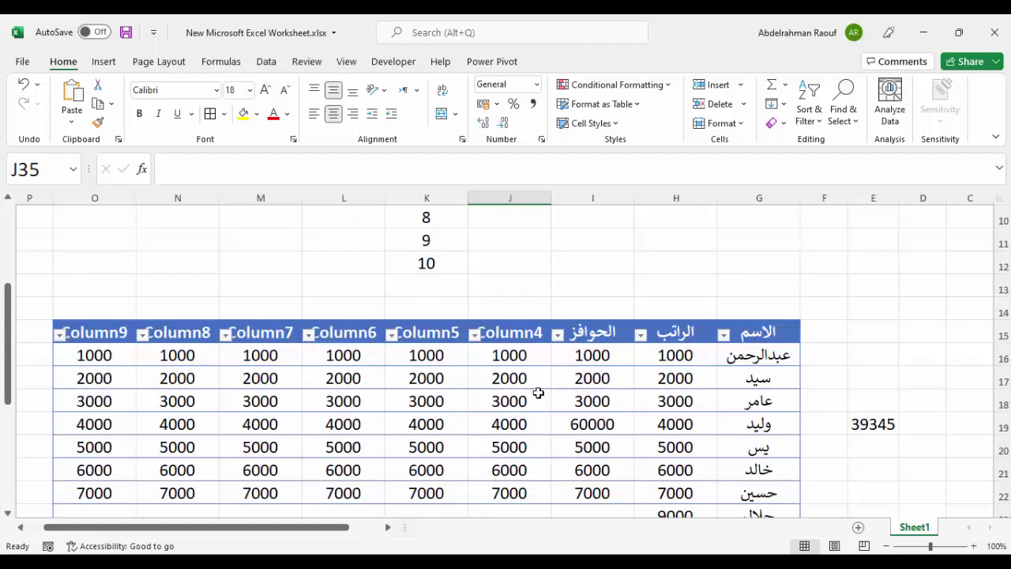
{"action": "scroll", "coordinate": [545, 388], "scroll_direction": "down", "scroll_amount": 2}
{"action": "scroll", "coordinate": [610, 371], "scroll_direction": "up", "scroll_amount": 1}
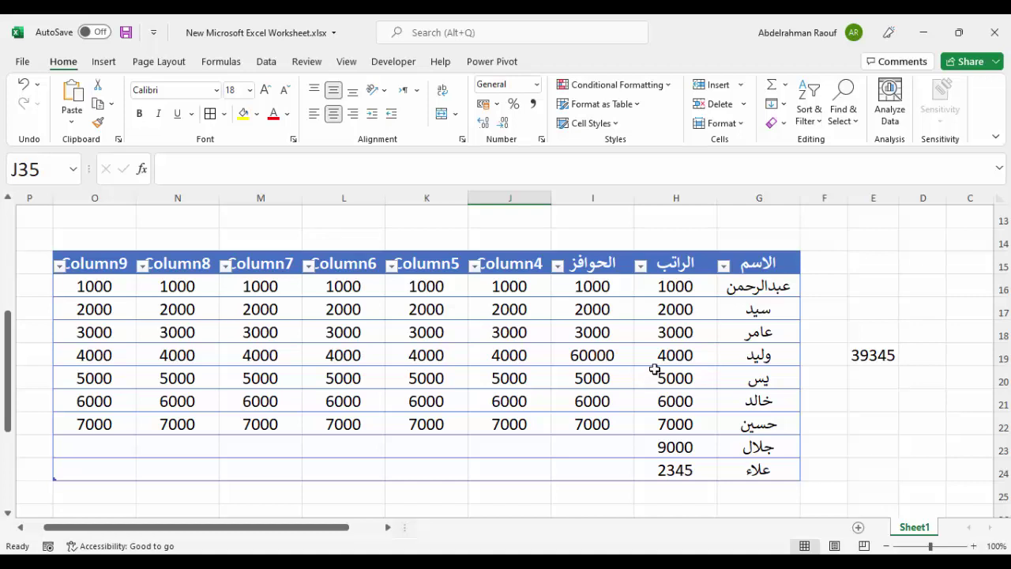
{"action": "scroll", "coordinate": [654, 369], "scroll_direction": "down", "scroll_amount": 1}
{"action": "scroll", "coordinate": [659, 363], "scroll_direction": "down", "scroll_amount": 1}
{"action": "scroll", "coordinate": [660, 364], "scroll_direction": "down", "scroll_amount": 1}
{"action": "left_click", "coordinate": [325, 401]}
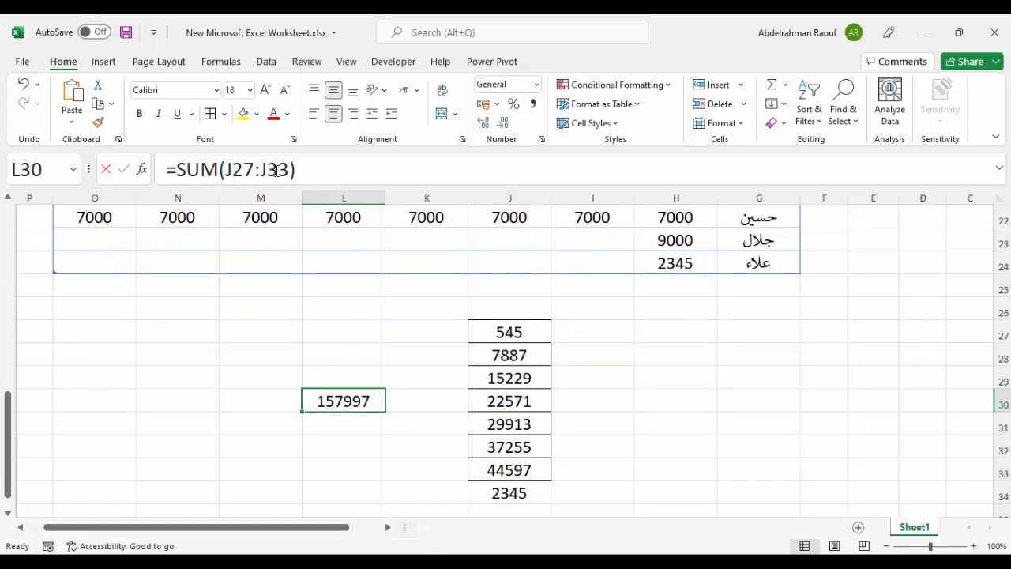
{"action": "left_click", "coordinate": [275, 169]}
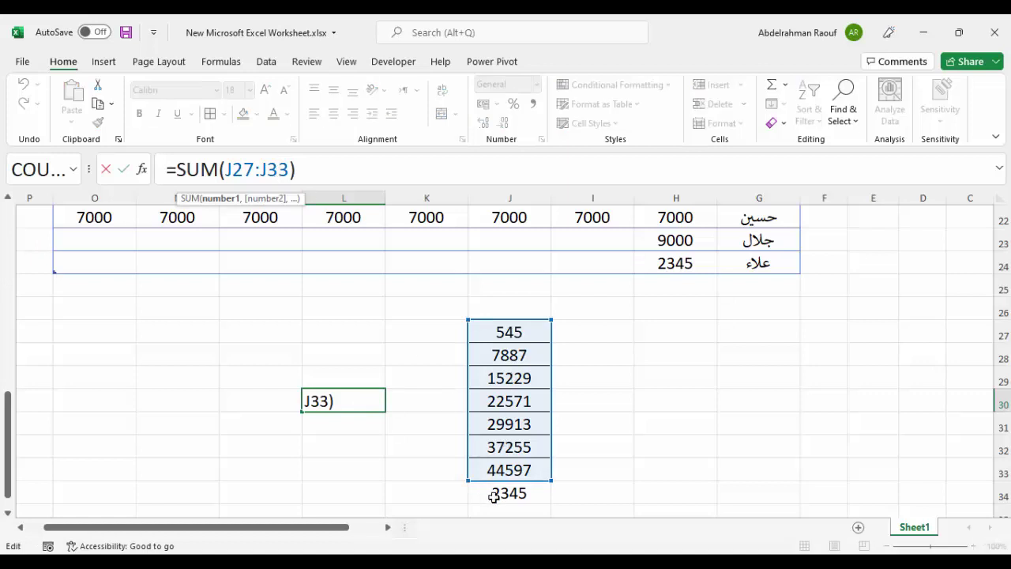
{"action": "key", "text": "Return"}
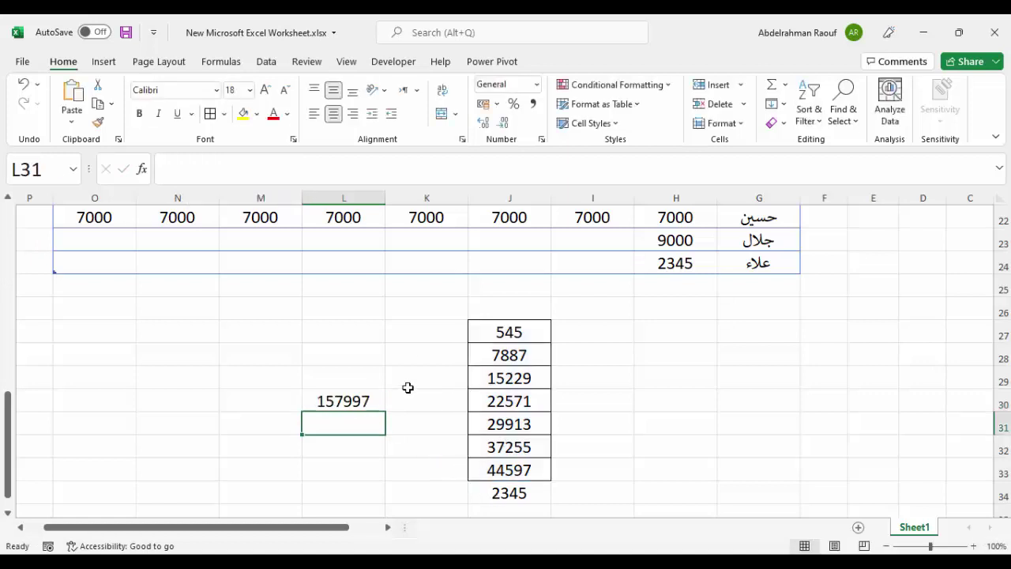
Show the Table Design options and start typing المحافظات over the Column4 header in J15
{"action": "scroll", "coordinate": [419, 392], "scroll_direction": "up", "scroll_amount": 2}
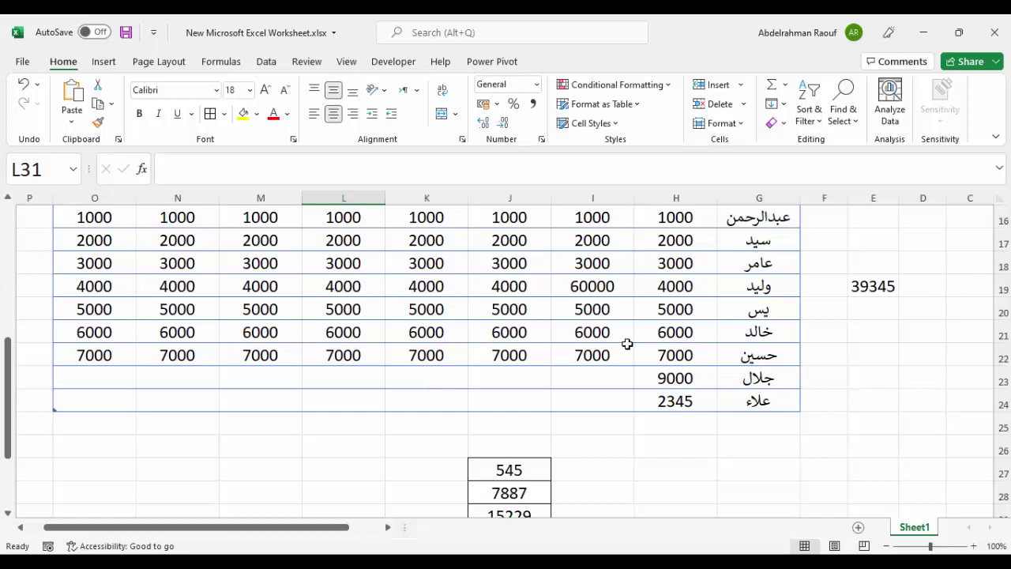
{"action": "left_click", "coordinate": [586, 339]}
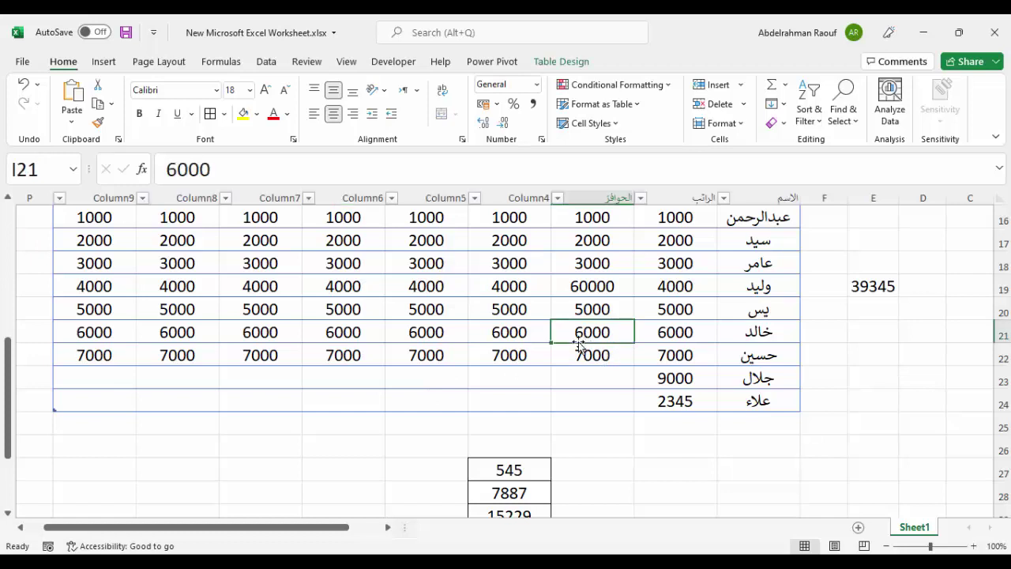
{"action": "left_click", "coordinate": [588, 61]}
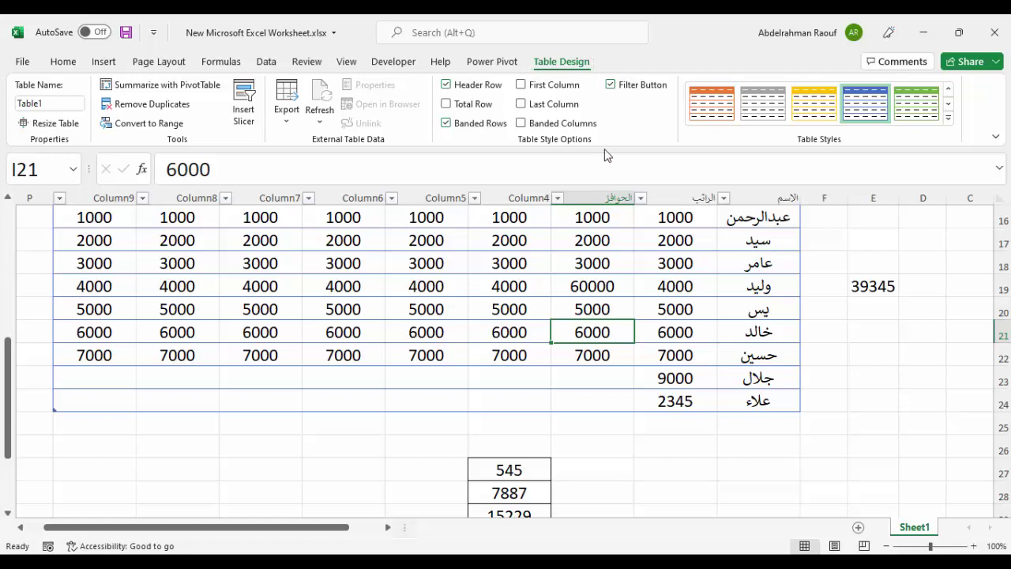
{"action": "scroll", "coordinate": [615, 313], "scroll_direction": "up", "scroll_amount": 1}
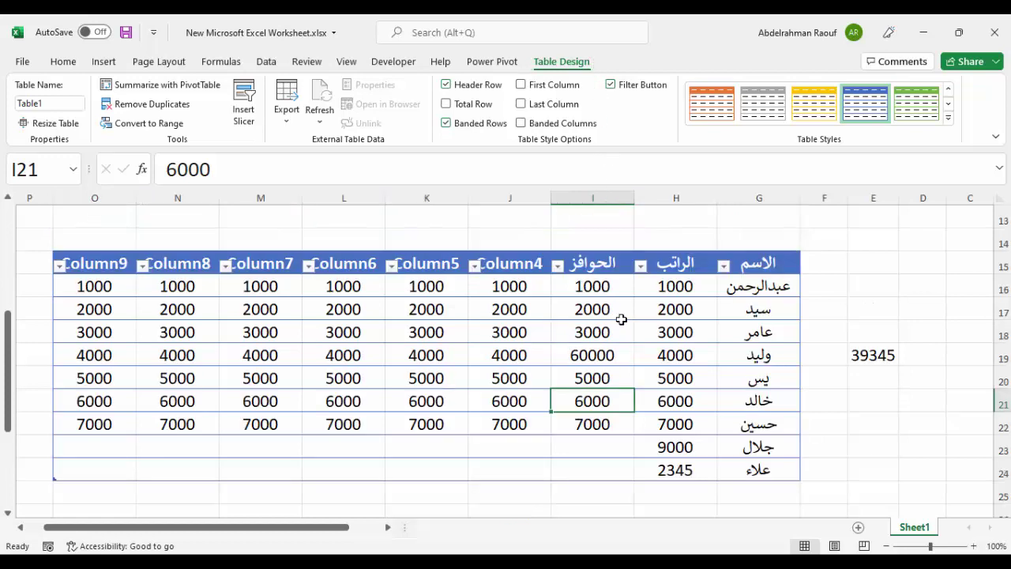
{"action": "left_click", "coordinate": [522, 264]}
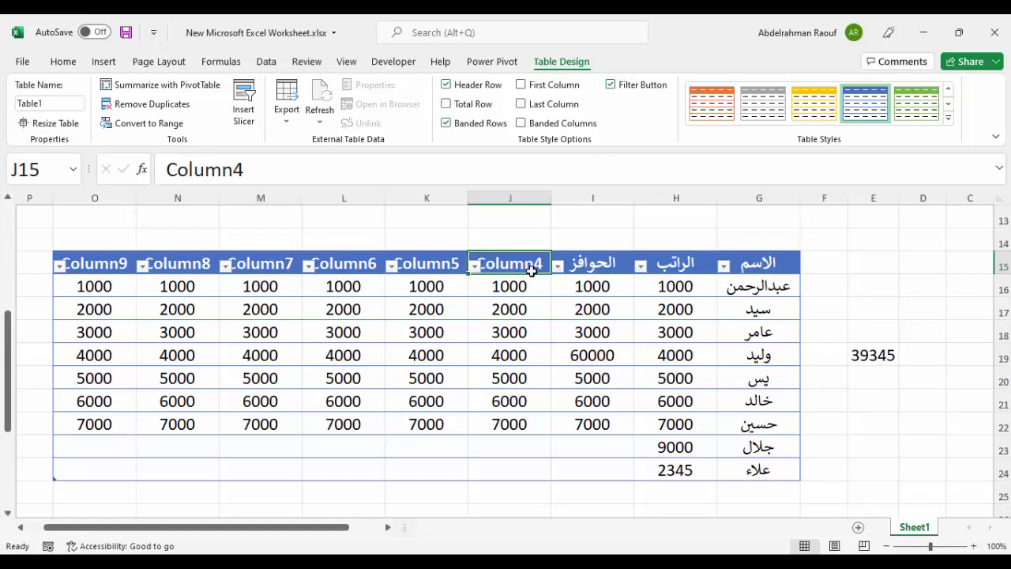
{"action": "type", "text": "المح"}
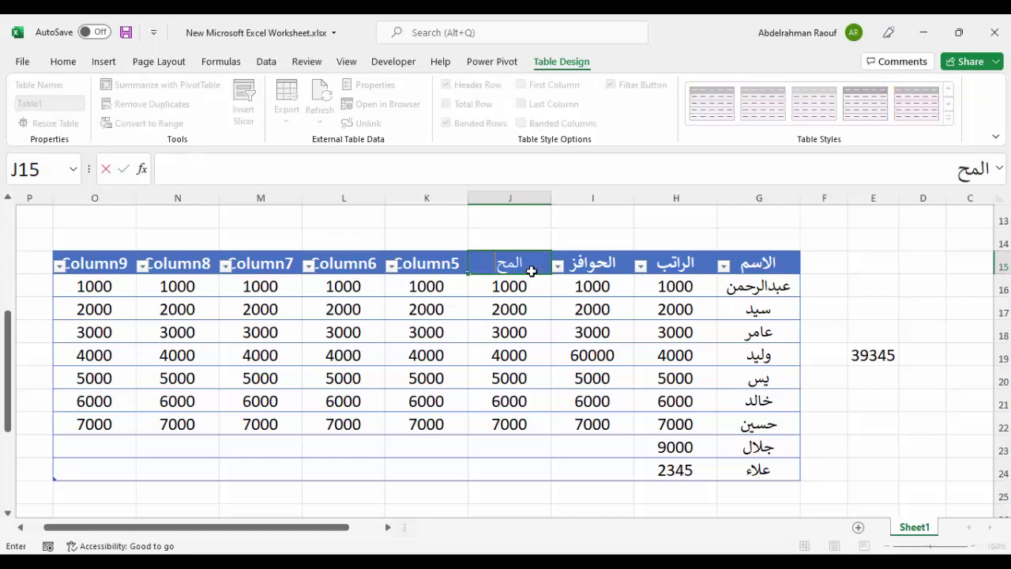
{"action": "type", "text": "افظات"}
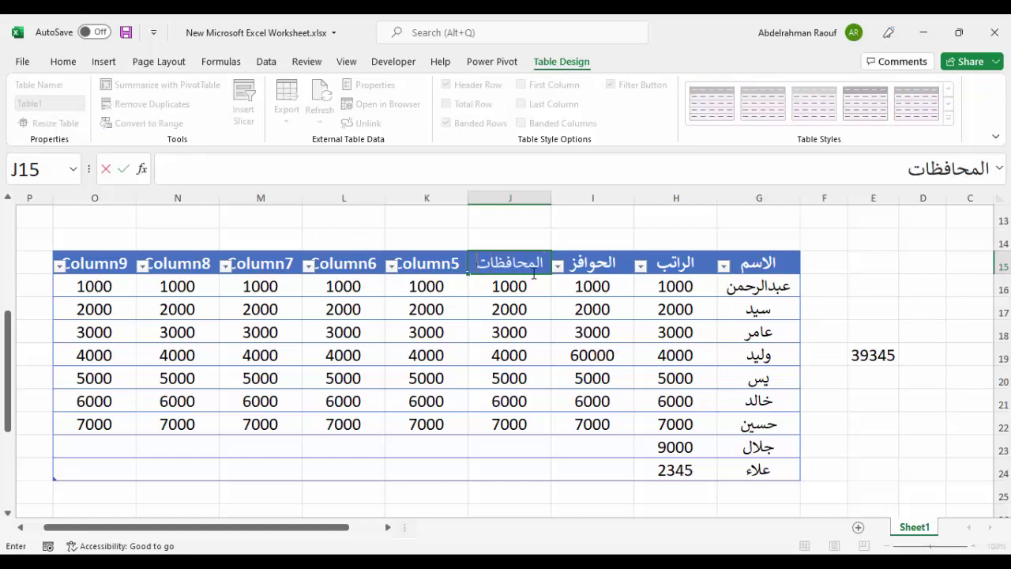
Title J15 المحافظات and fill rows down to 24 alternating القاهرة and الجيزة
{"action": "key", "text": "Return"}
{"action": "type", "text": "القاه"}
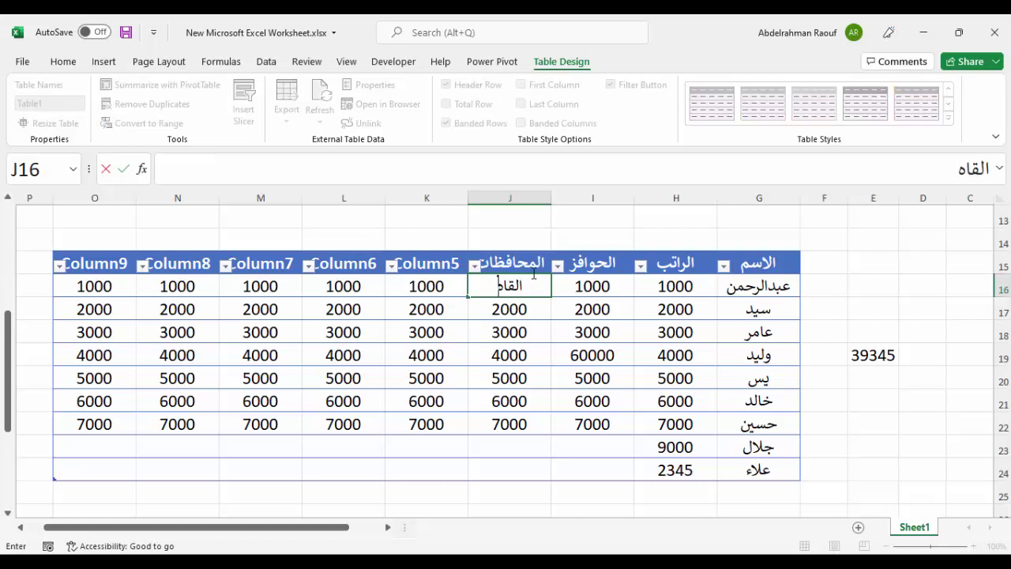
{"action": "type", "text": "رة"}
{"action": "key", "text": "Return"}
{"action": "type", "text": "الج"}
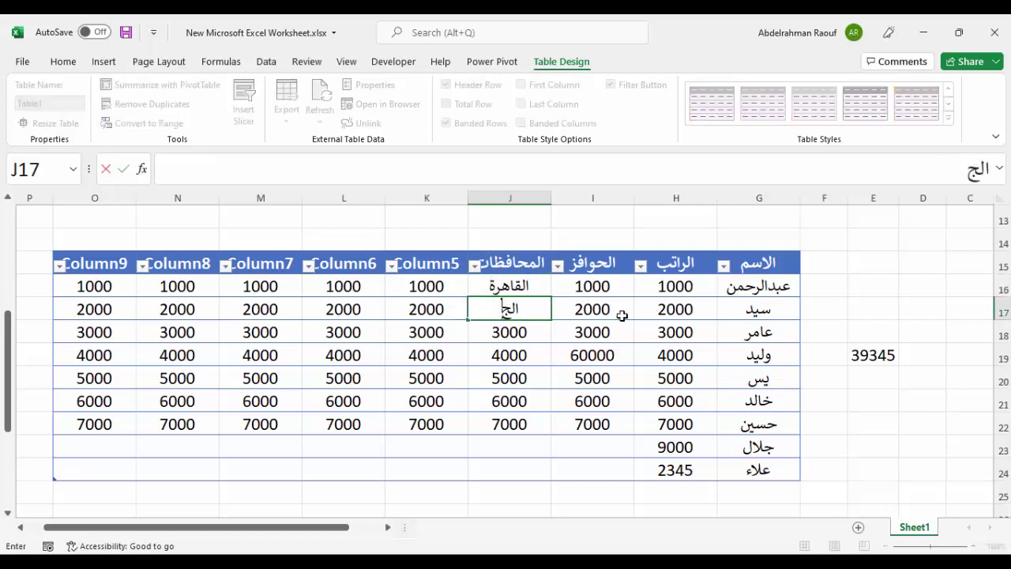
{"action": "type", "text": "يزة"}
{"action": "key", "text": "Return"}
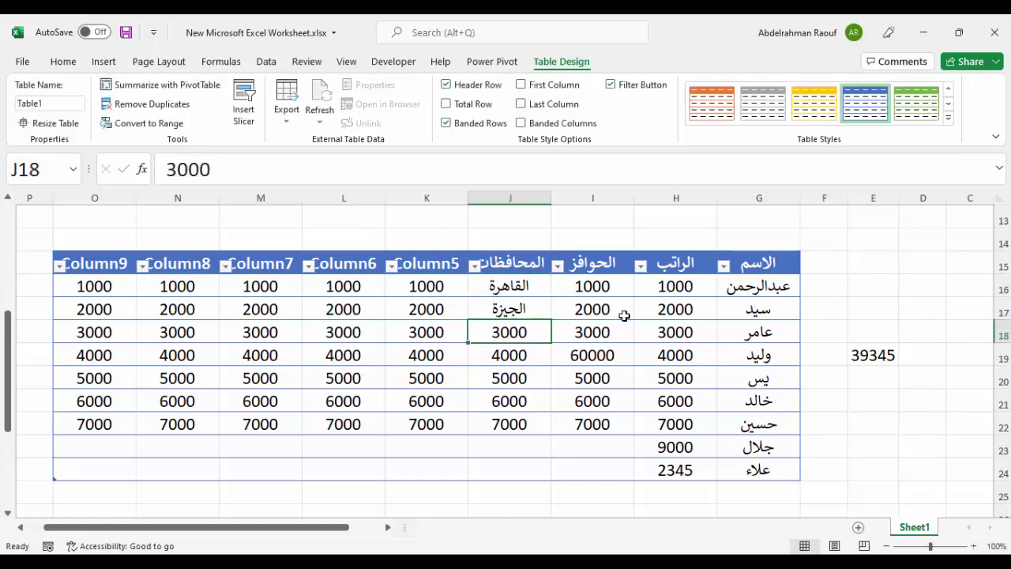
{"action": "mouse_move", "coordinate": [509, 287]}
{"action": "left_mouse_down"}
{"action": "mouse_move", "coordinate": [481, 444]}
{"action": "mouse_move", "coordinate": [491, 488]}
{"action": "left_mouse_up"}
Extend the incentive and other value columns down with 8000 and 9000
{"action": "left_click_drag", "start_coordinate": [594, 404], "coordinate": [554, 474]}
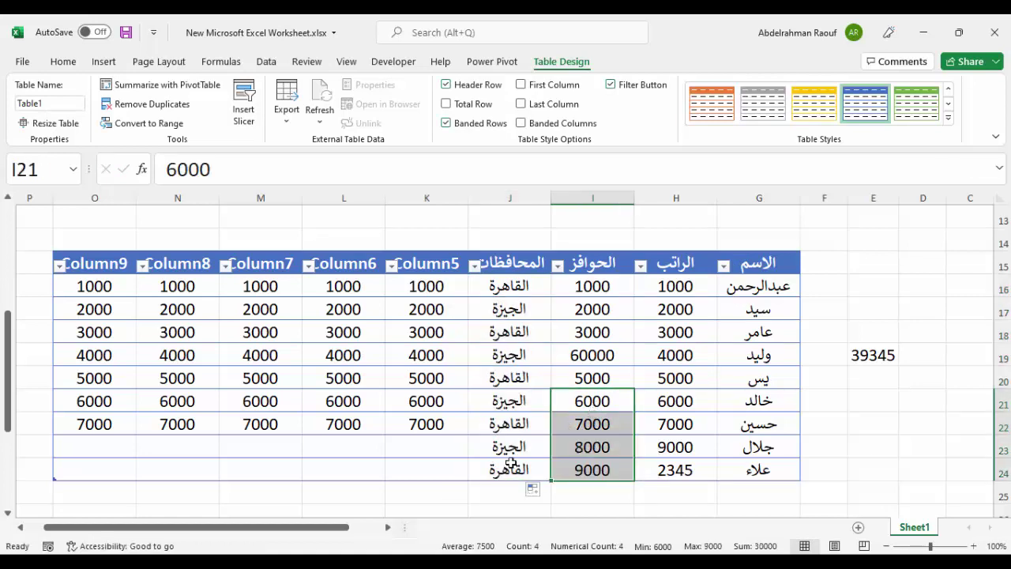
{"action": "mouse_move", "coordinate": [427, 403]}
{"action": "left_mouse_down"}
{"action": "mouse_move", "coordinate": [407, 424]}
{"action": "mouse_move", "coordinate": [274, 467]}
{"action": "mouse_move", "coordinate": [55, 468]}
{"action": "left_mouse_up"}
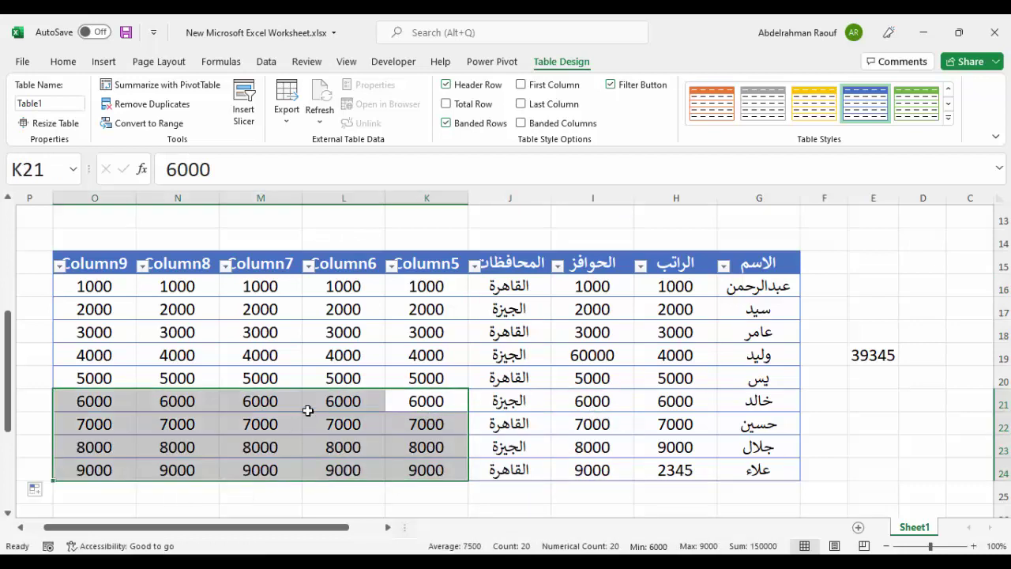
{"action": "left_click", "coordinate": [459, 338]}
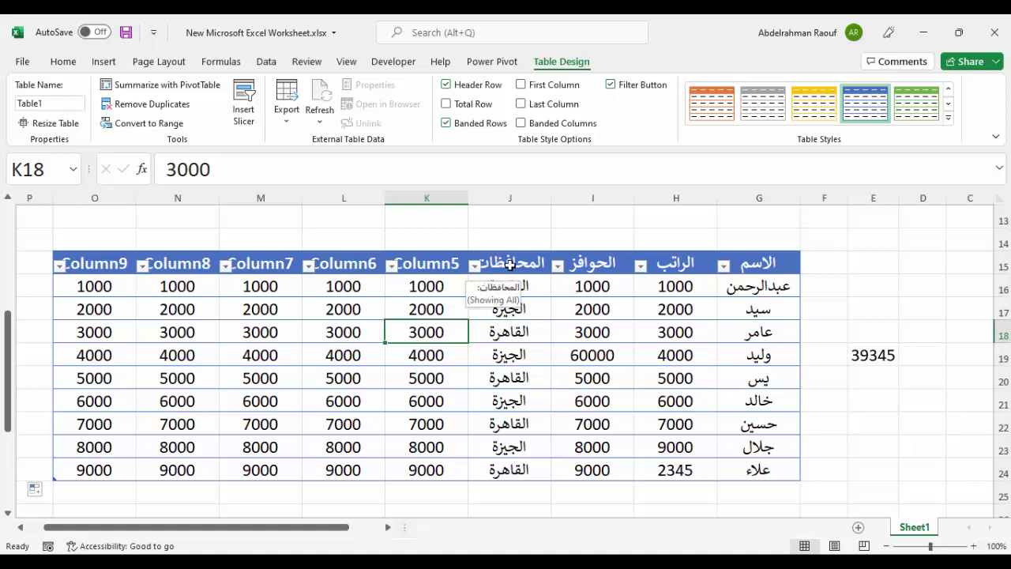
{"action": "left_click", "coordinate": [724, 268]}
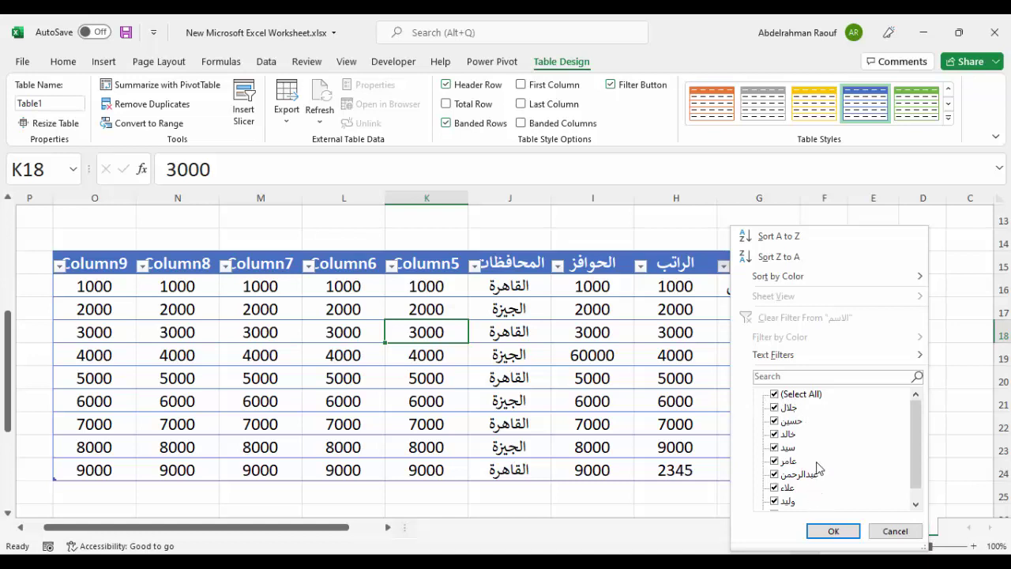
{"action": "scroll", "coordinate": [843, 461], "scroll_direction": "down", "scroll_amount": 1}
{"action": "scroll", "coordinate": [830, 476], "scroll_direction": "up", "scroll_amount": 1}
{"action": "left_click", "coordinate": [775, 394]}
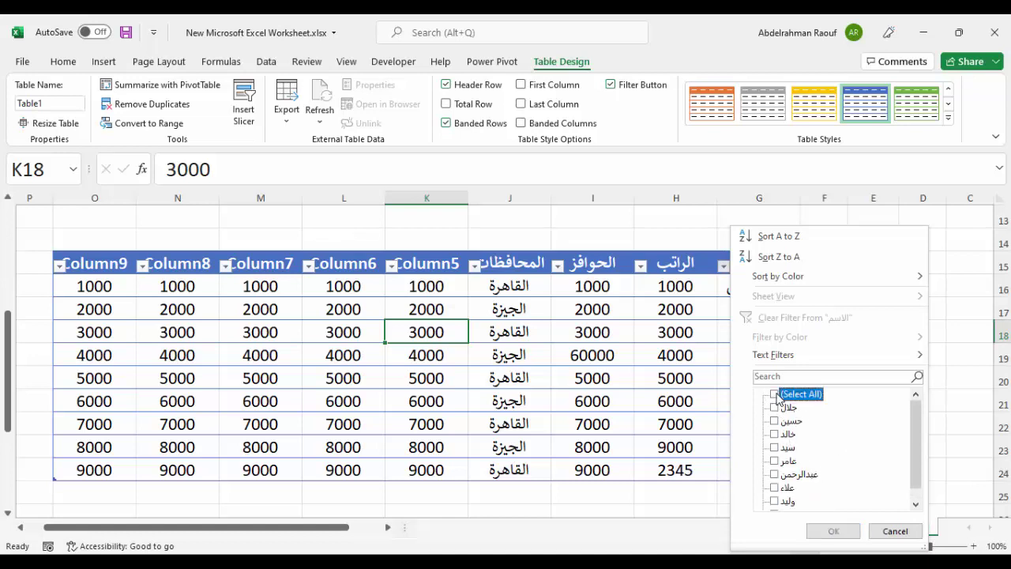
{"action": "left_click", "coordinate": [774, 474]}
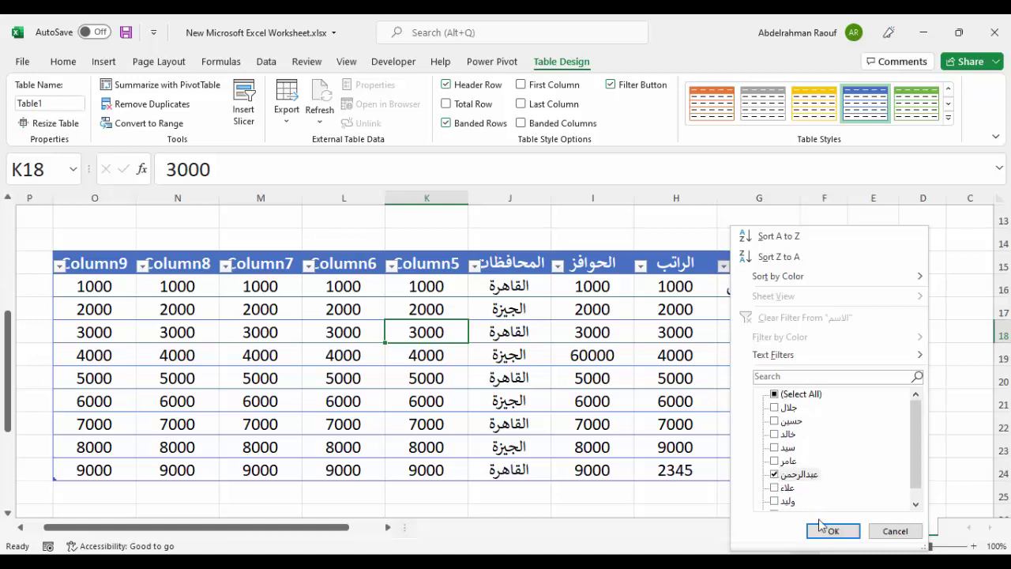
{"action": "left_click", "coordinate": [824, 531]}
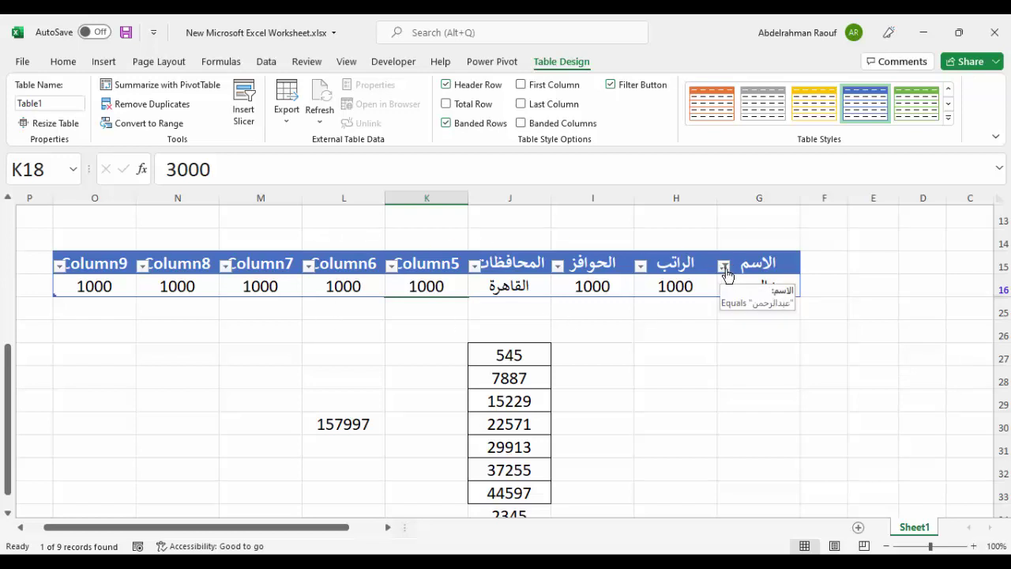
{"action": "left_click", "coordinate": [725, 268]}
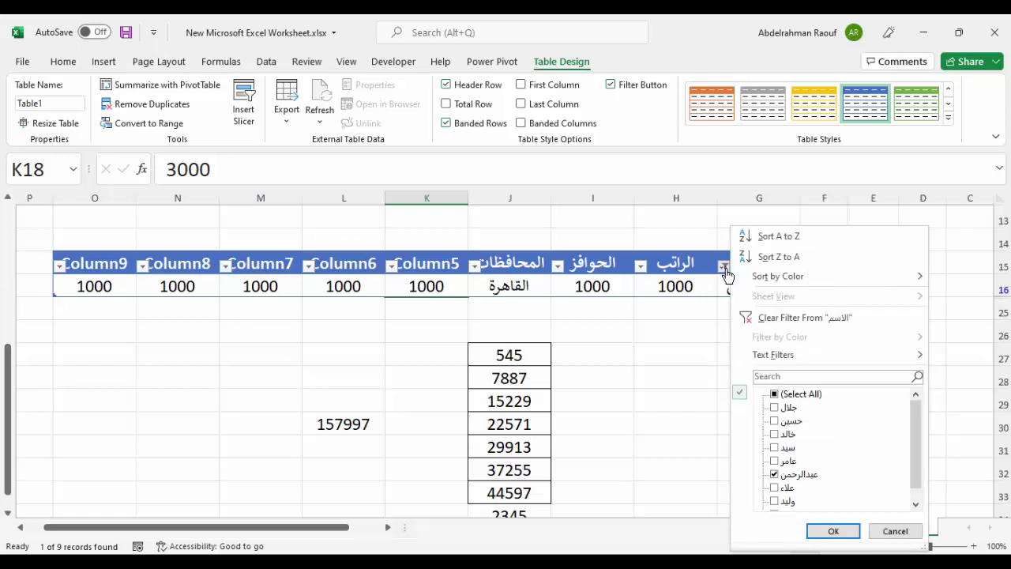
{"action": "left_click", "coordinate": [804, 318]}
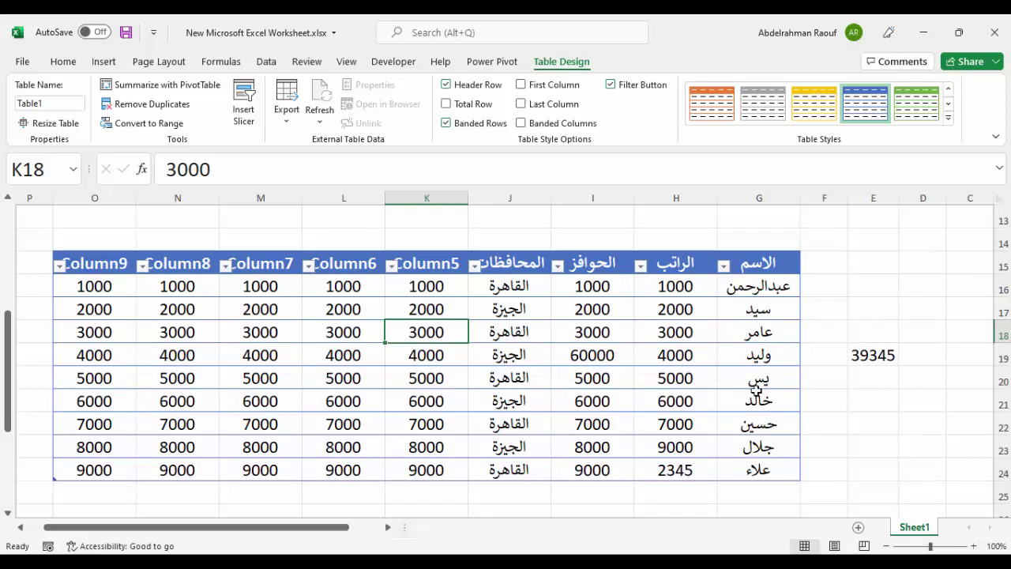
{"action": "left_click", "coordinate": [495, 263]}
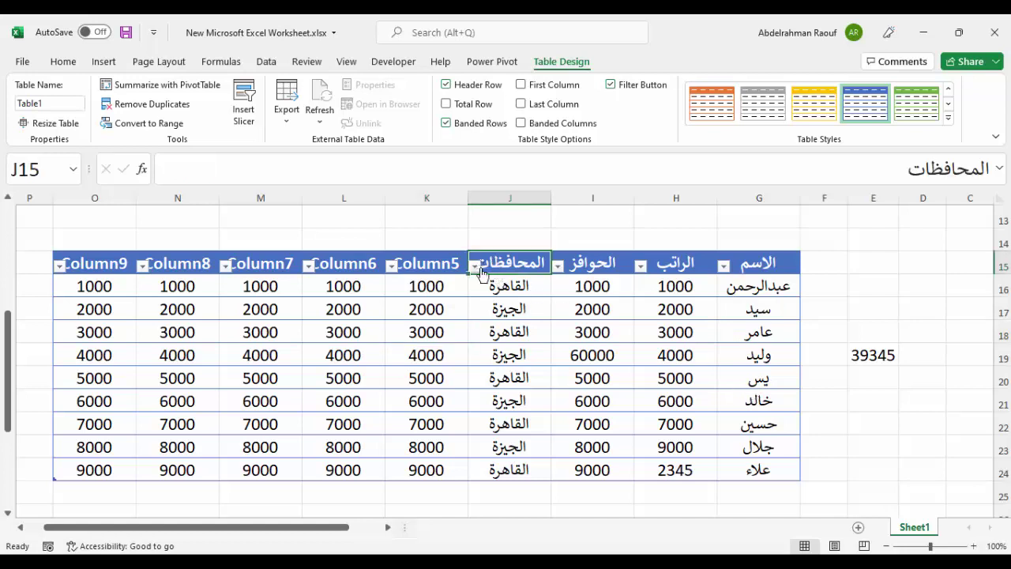
{"action": "left_click", "coordinate": [475, 267]}
{"action": "left_click", "coordinate": [525, 393]}
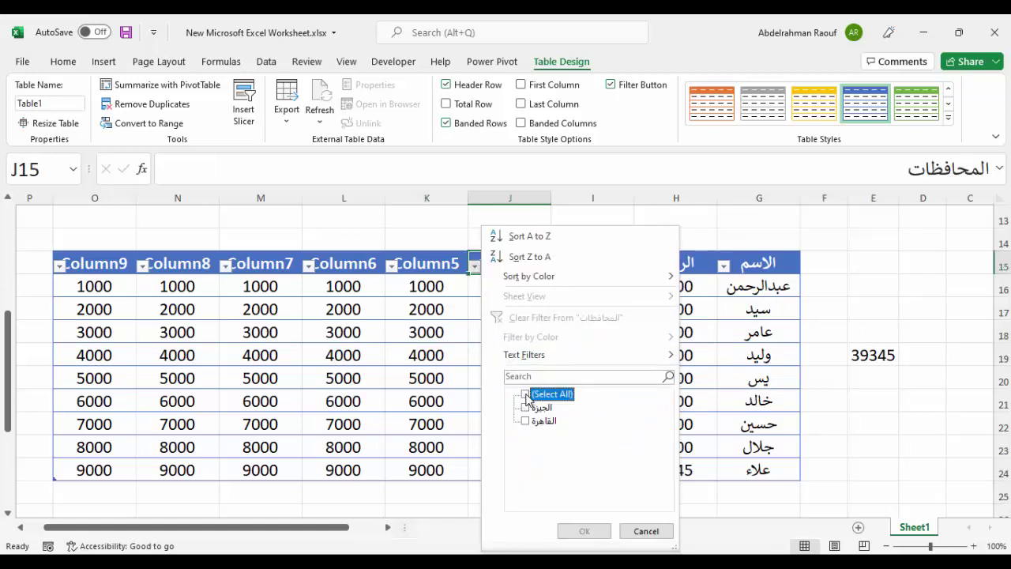
{"action": "left_click", "coordinate": [525, 421]}
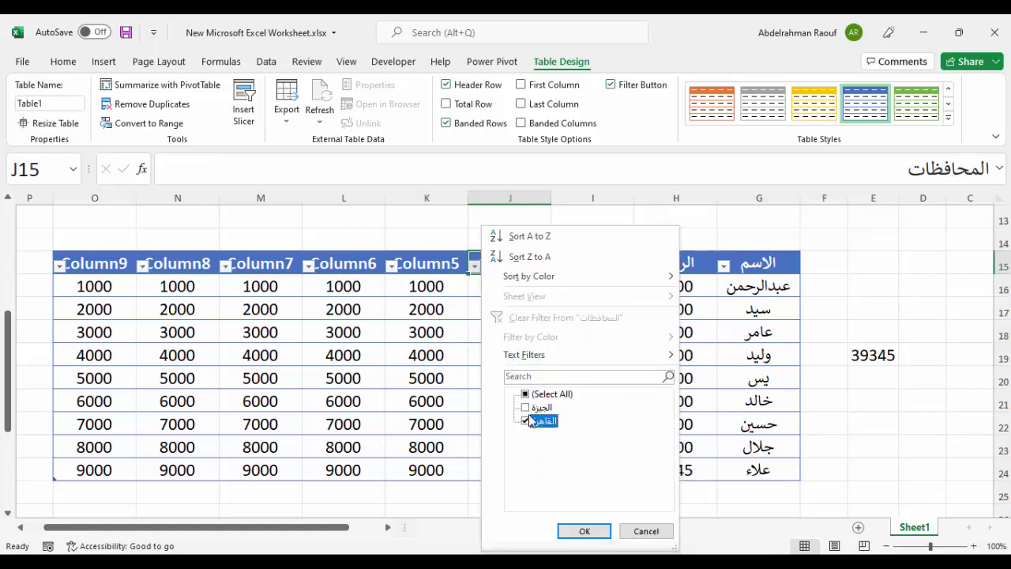
{"action": "left_click", "coordinate": [585, 531]}
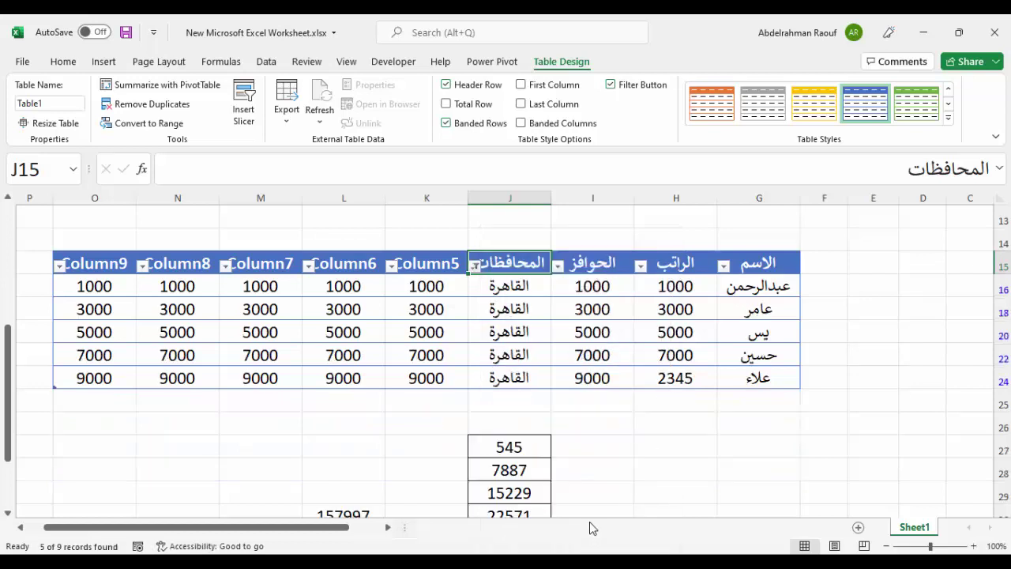
{"action": "left_click", "coordinate": [476, 268]}
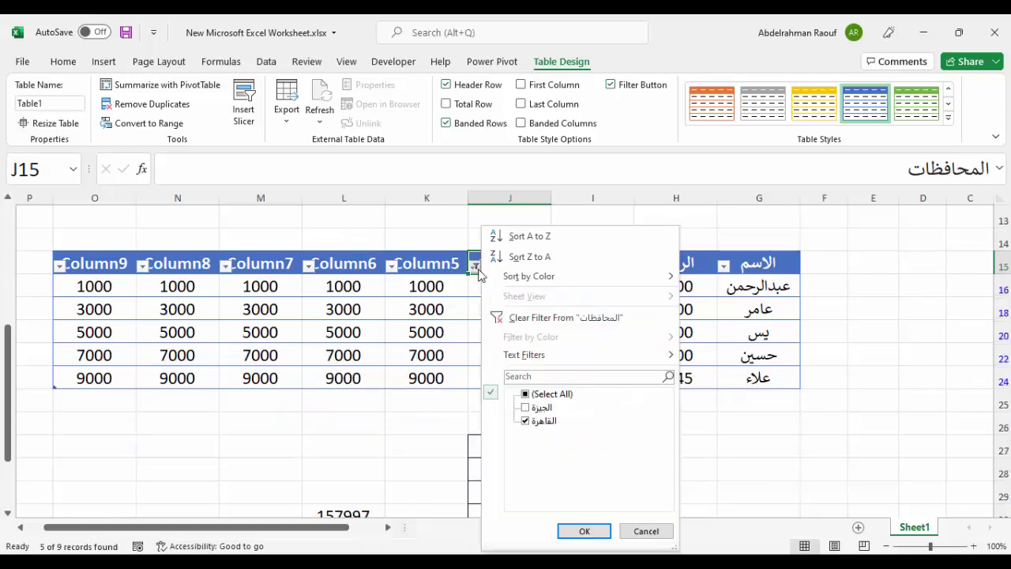
{"action": "left_click", "coordinate": [537, 320]}
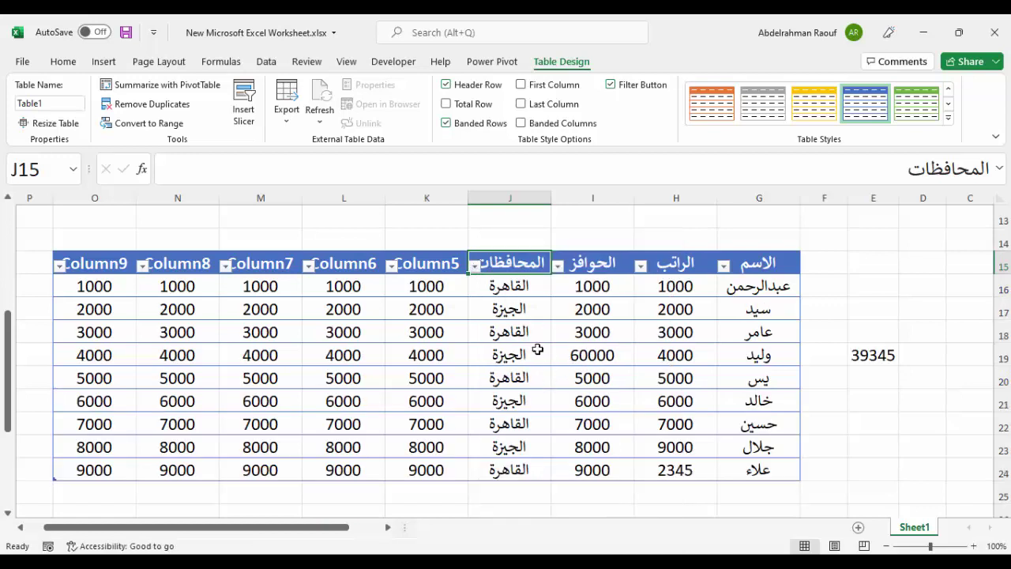
{"action": "left_click", "coordinate": [599, 328]}
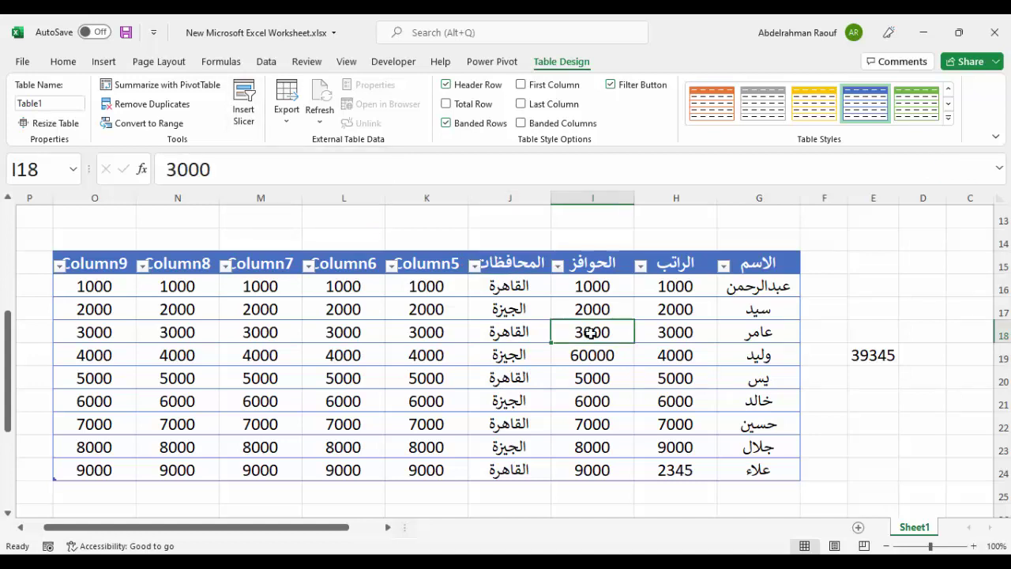
Sort the table by الراتب ascending, then by الحوافز largest to smallest
{"action": "left_click", "coordinate": [642, 266]}
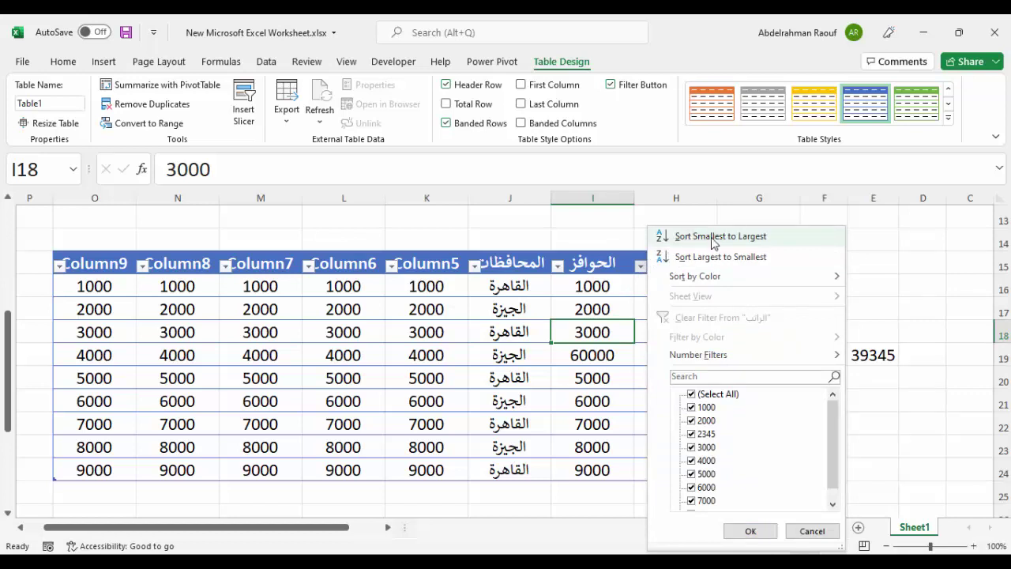
{"action": "left_click", "coordinate": [713, 236]}
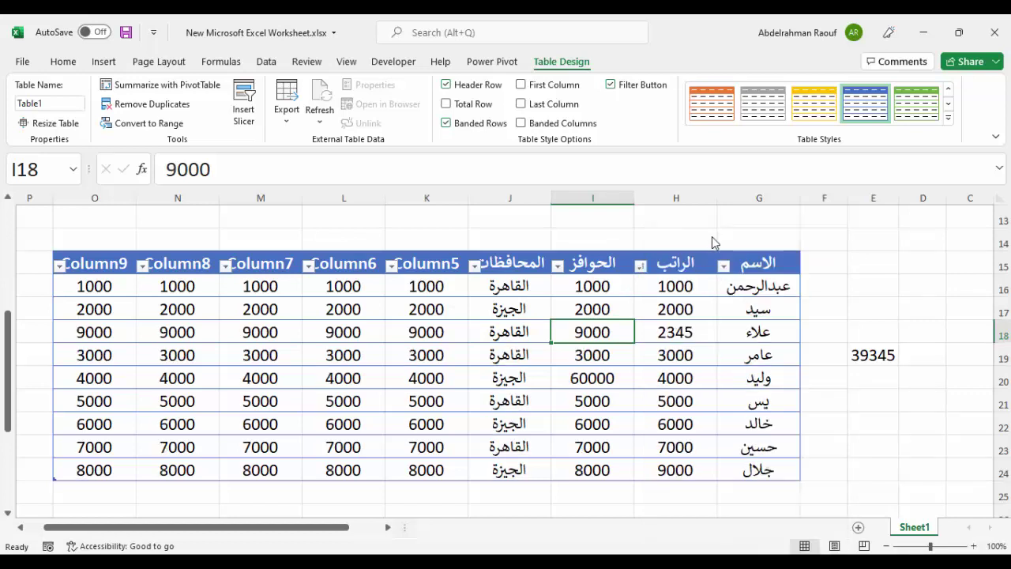
{"action": "left_click", "coordinate": [559, 266]}
{"action": "mouse_move", "coordinate": [625, 277]}
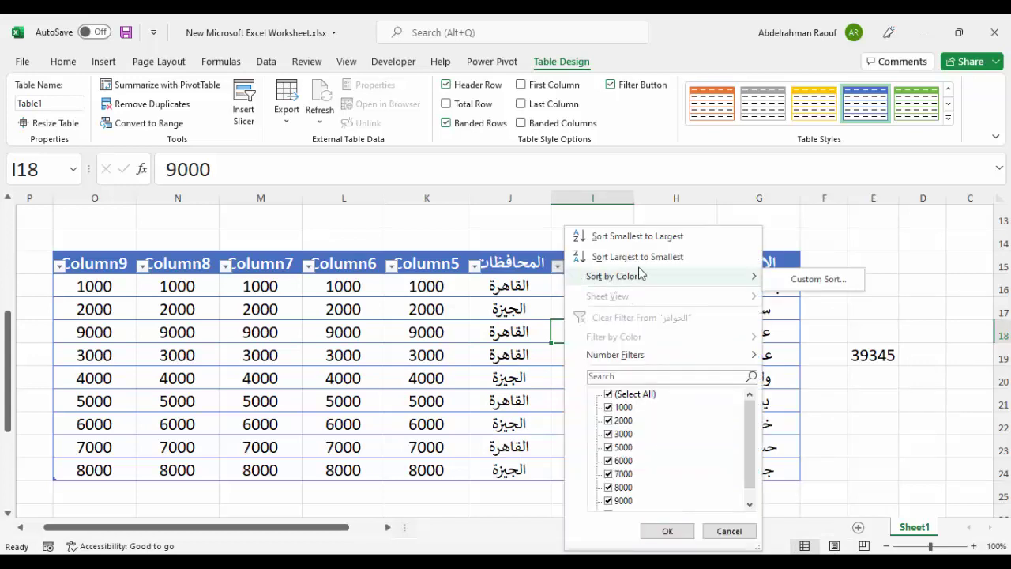
{"action": "left_click", "coordinate": [635, 256]}
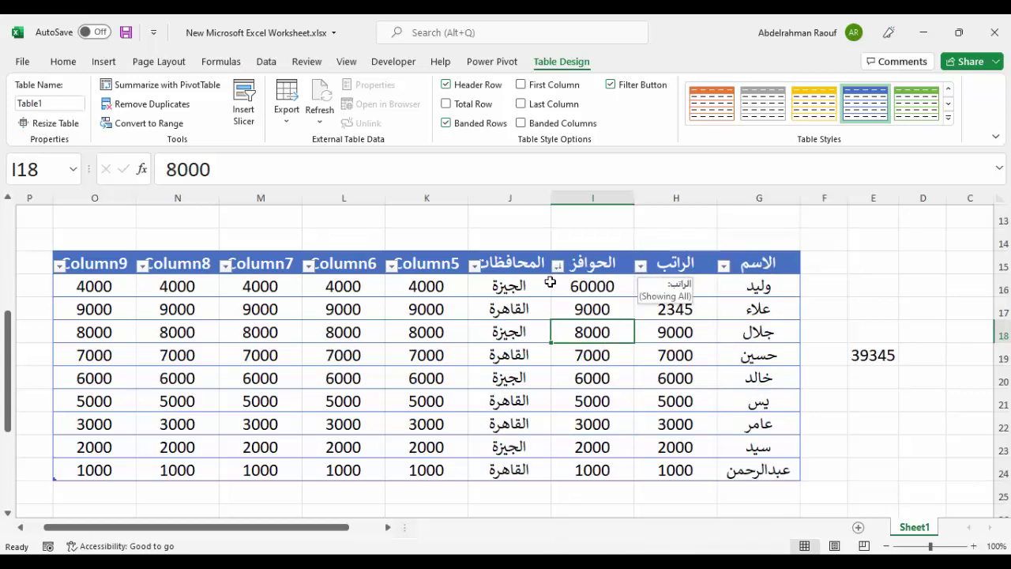
Re-sort الحوافز ascending, then descending again, leaving 60000 at the top
{"action": "left_click", "coordinate": [557, 273]}
{"action": "left_click", "coordinate": [623, 239]}
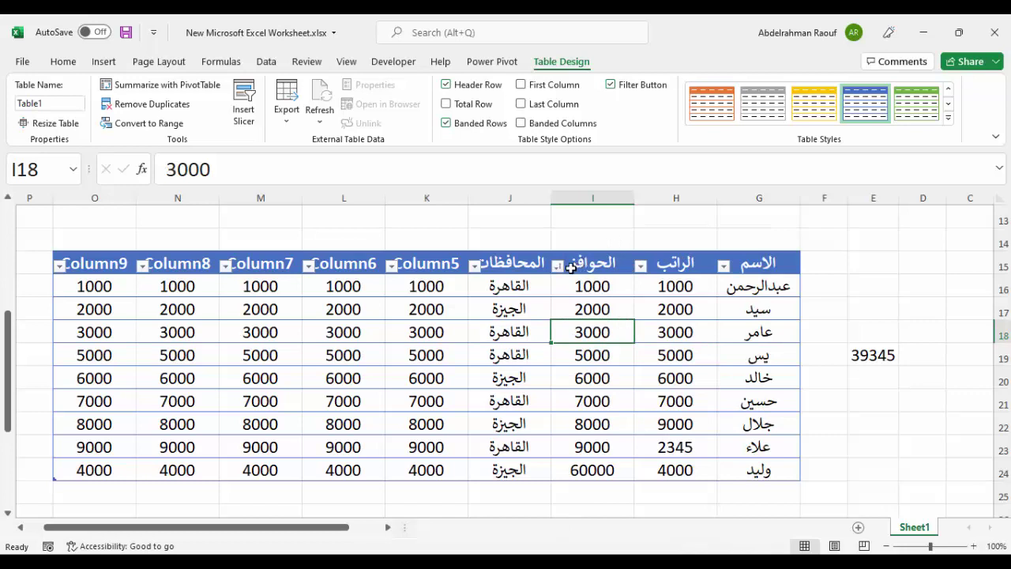
{"action": "left_click", "coordinate": [557, 265]}
{"action": "left_click", "coordinate": [631, 256]}
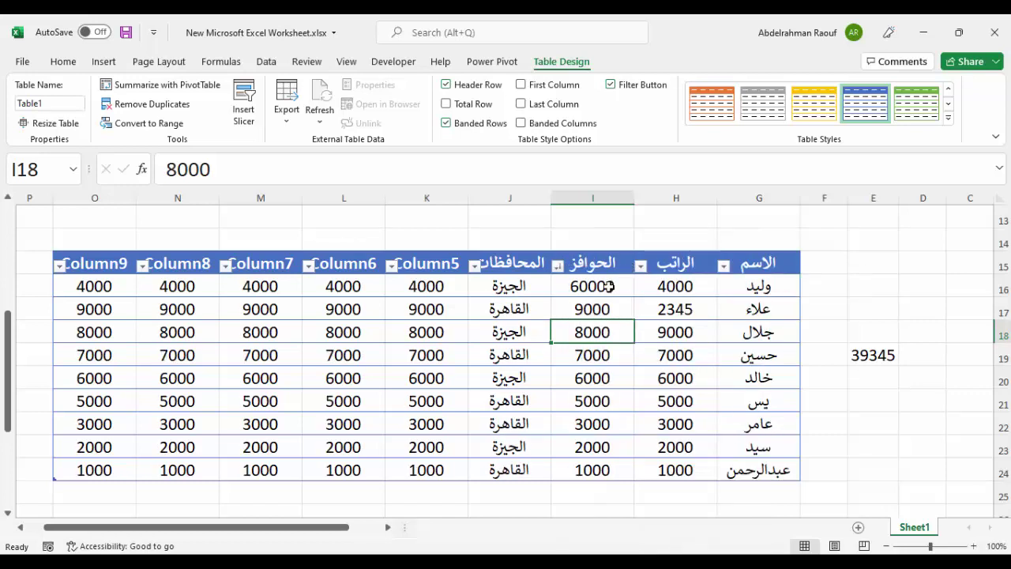
{"action": "left_click", "coordinate": [558, 266]}
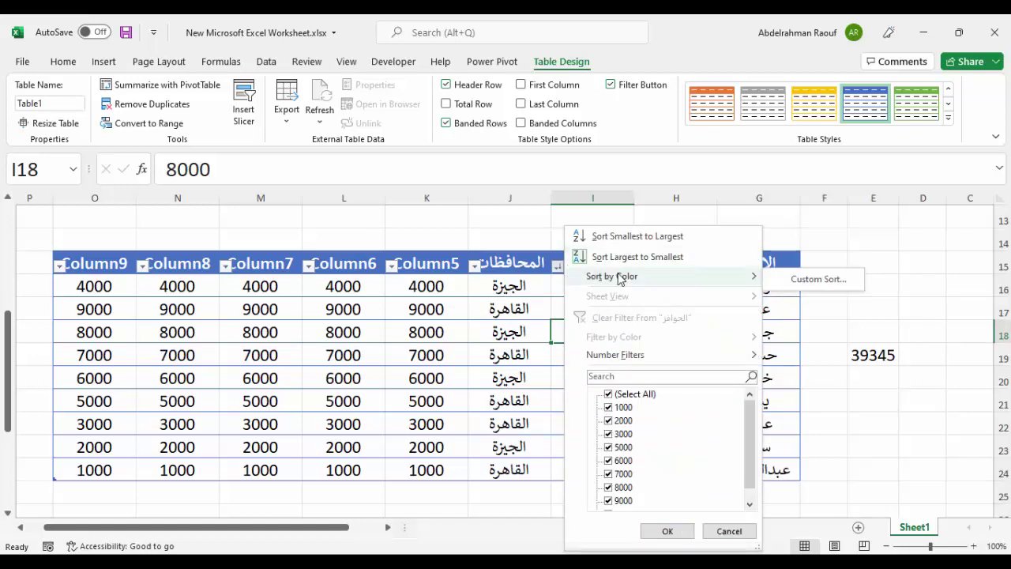
{"action": "mouse_move", "coordinate": [652, 283]}
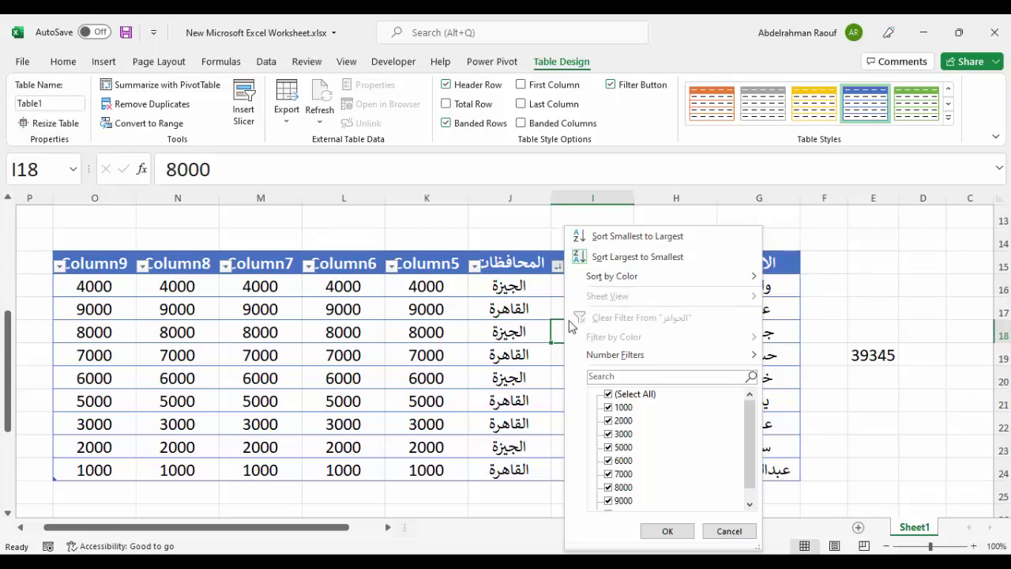
{"action": "mouse_move", "coordinate": [608, 361]}
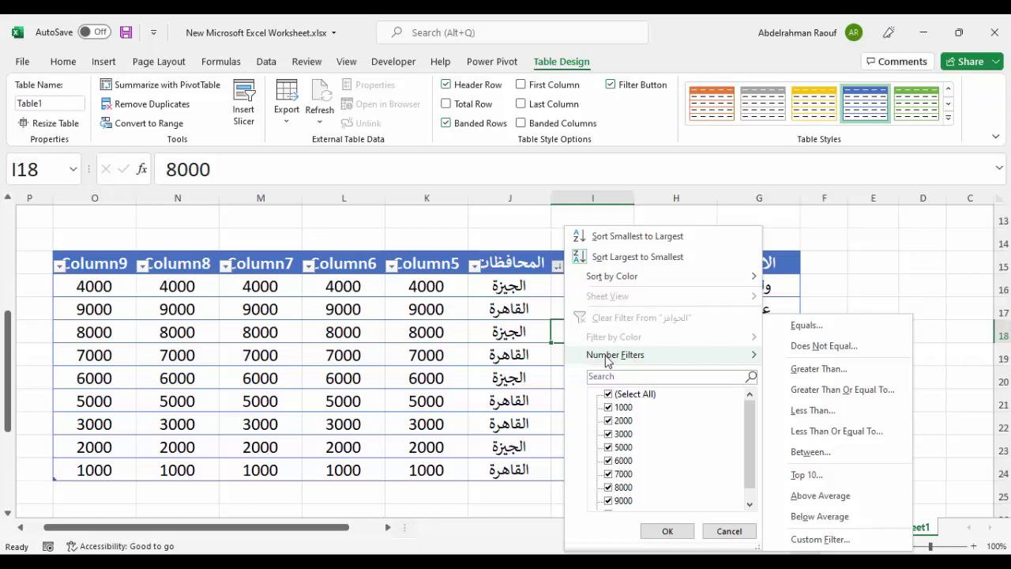
{"action": "left_click", "coordinate": [538, 375]}
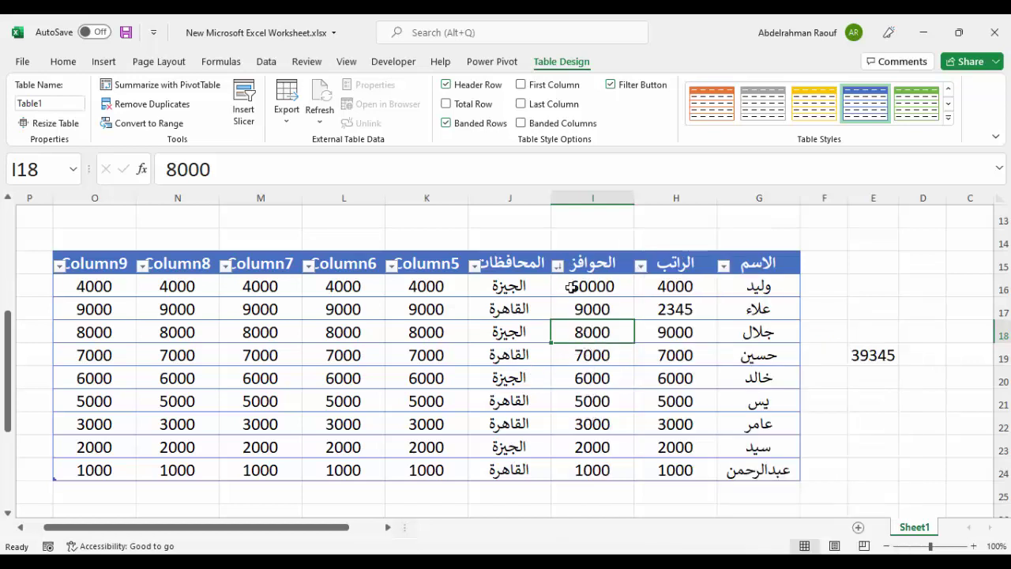
{"action": "left_click", "coordinate": [559, 267]}
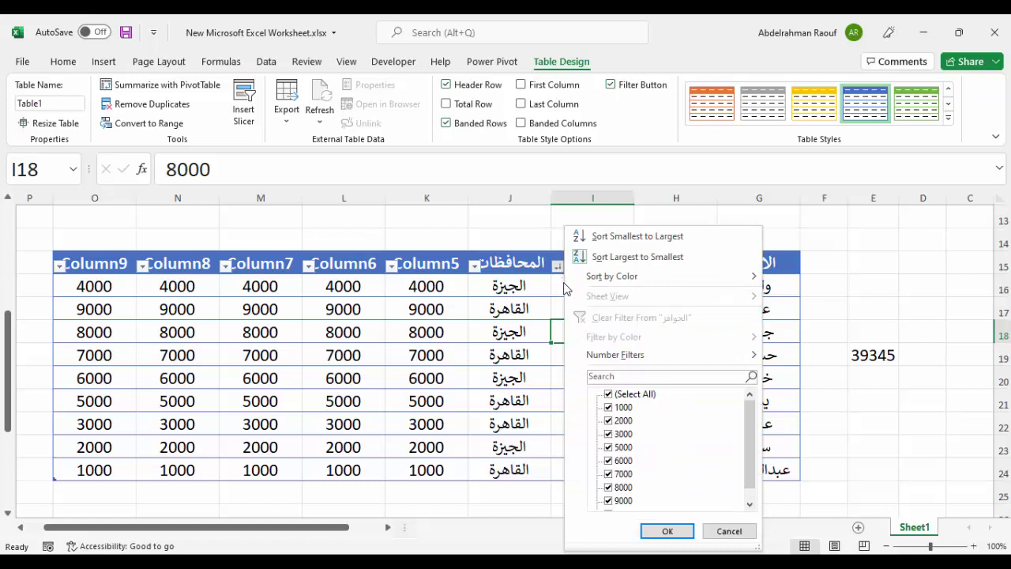
Apply a custom الحوافز filter for values greater than 5000, showing 5 of 9 records
{"action": "mouse_move", "coordinate": [602, 357]}
{"action": "type", "text": "5000"}
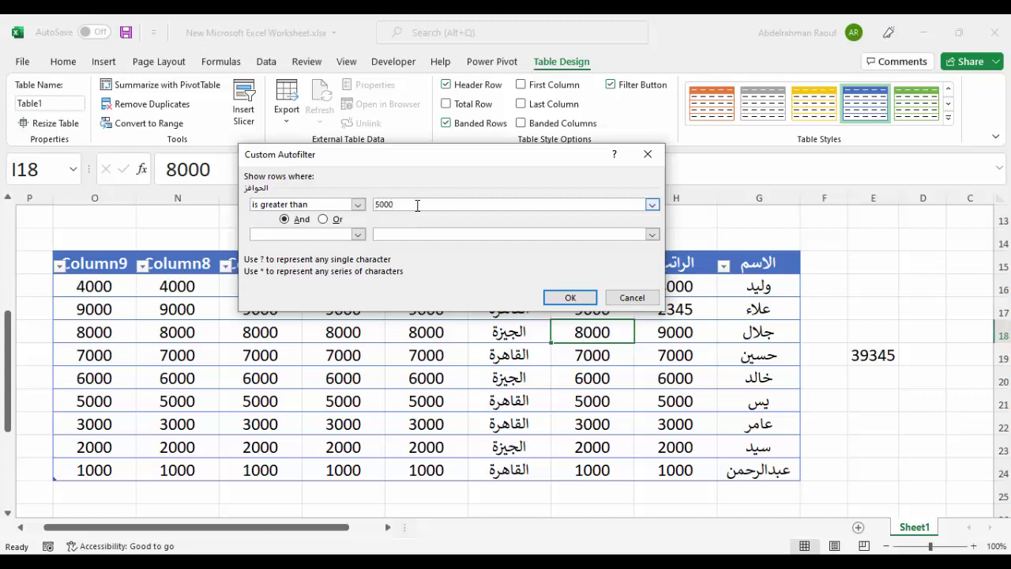
{"action": "key", "text": "Return"}
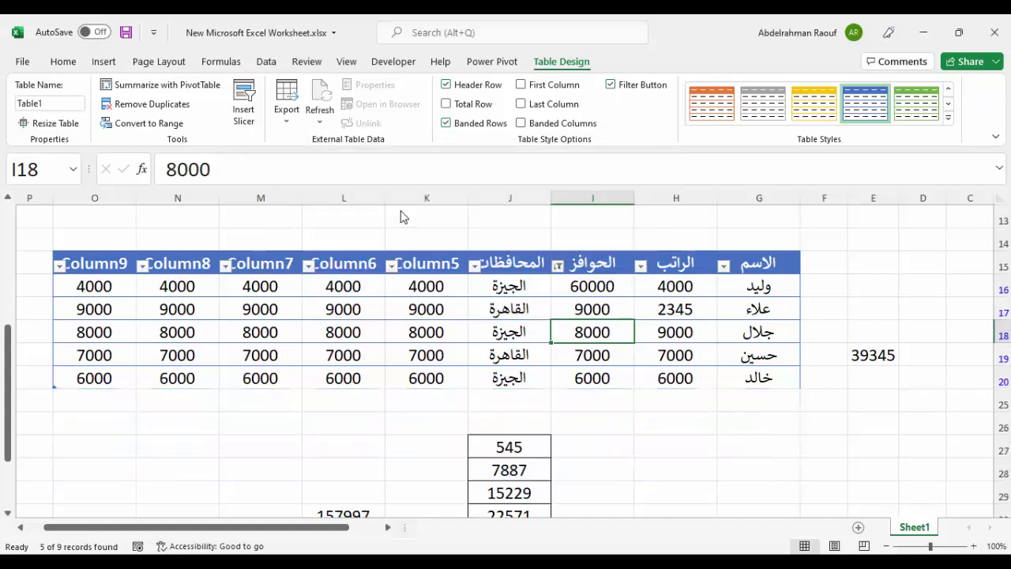
Clear the الحوافز filter and apply a Top 10 filter limited to the top 2 items
{"action": "left_click", "coordinate": [558, 266]}
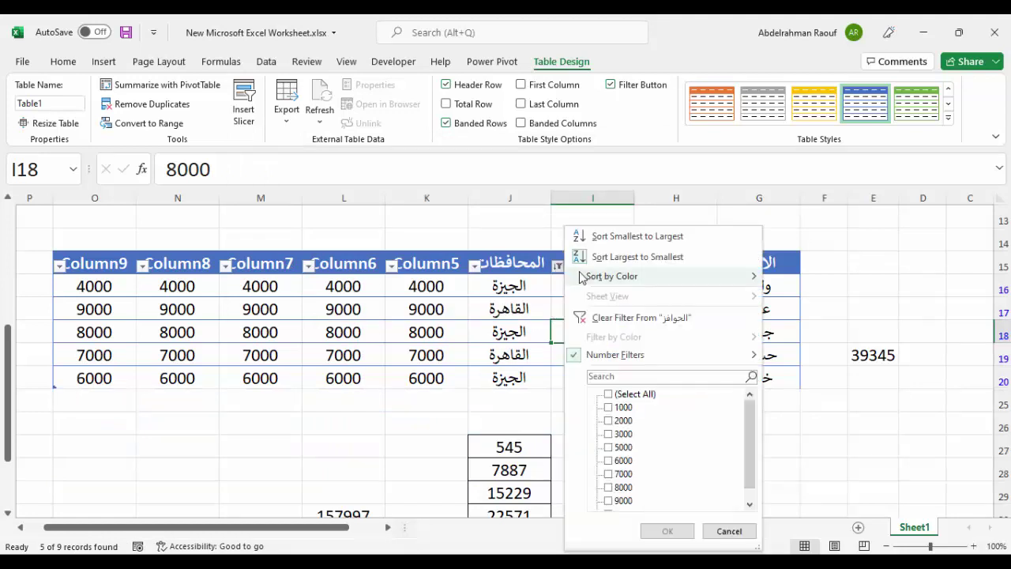
{"action": "left_click", "coordinate": [600, 317]}
{"action": "left_click", "coordinate": [559, 266]}
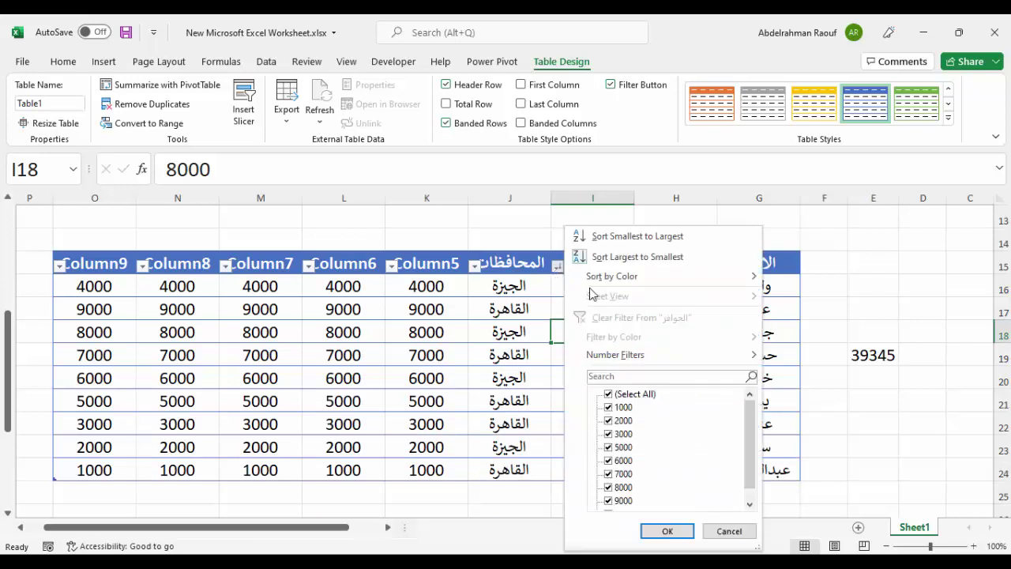
{"action": "mouse_move", "coordinate": [649, 359]}
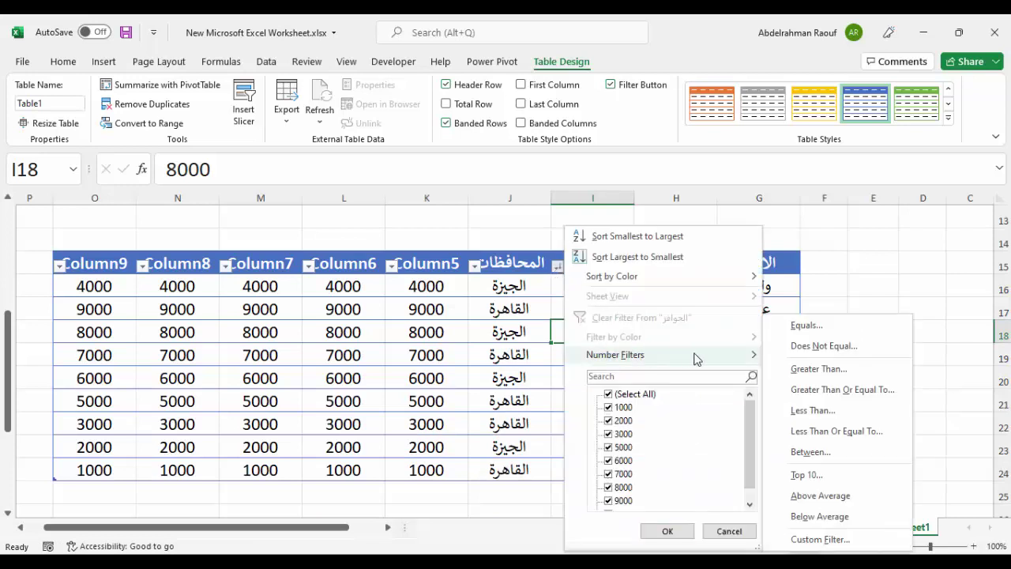
{"action": "left_click", "coordinate": [829, 483]}
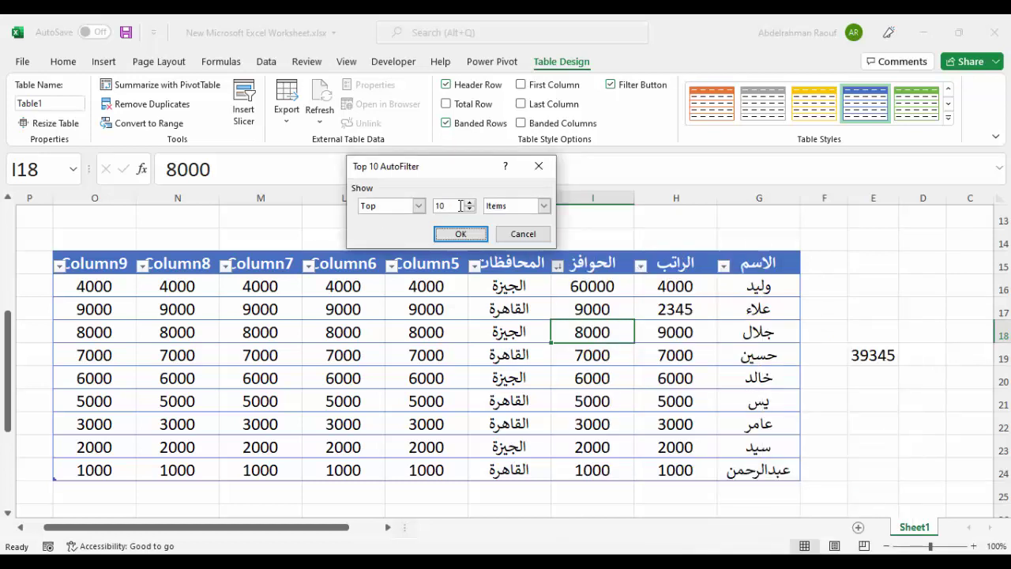
{"action": "triple_click", "coordinate": [469, 202]}
{"action": "triple_click", "coordinate": [470, 209]}
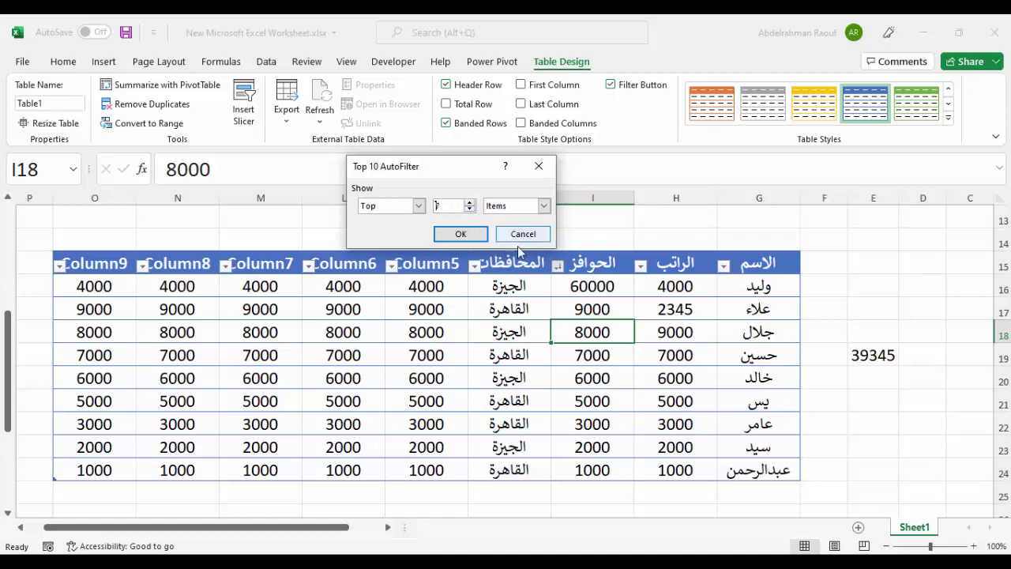
{"action": "double_click", "coordinate": [470, 210]}
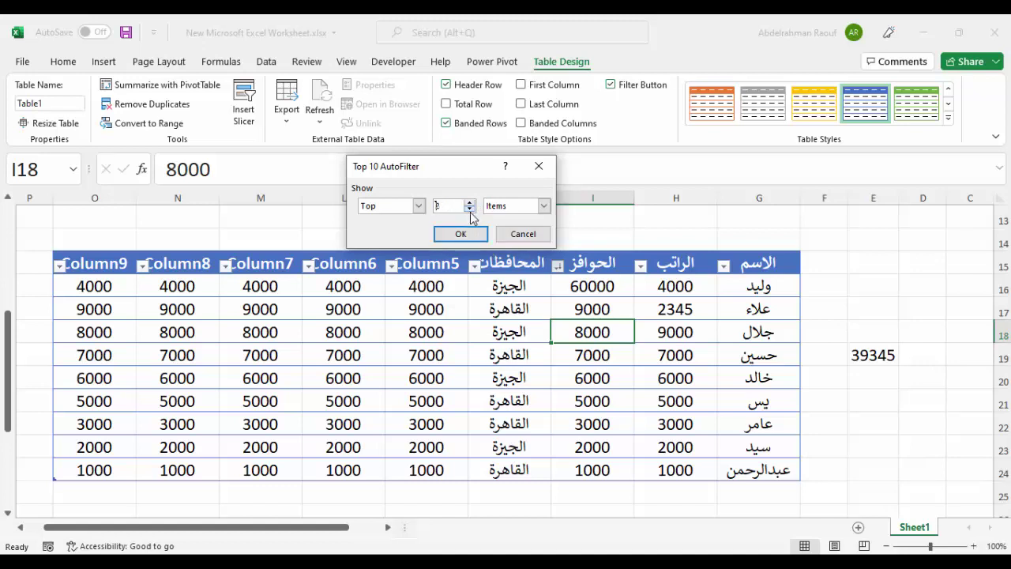
{"action": "left_click", "coordinate": [462, 233]}
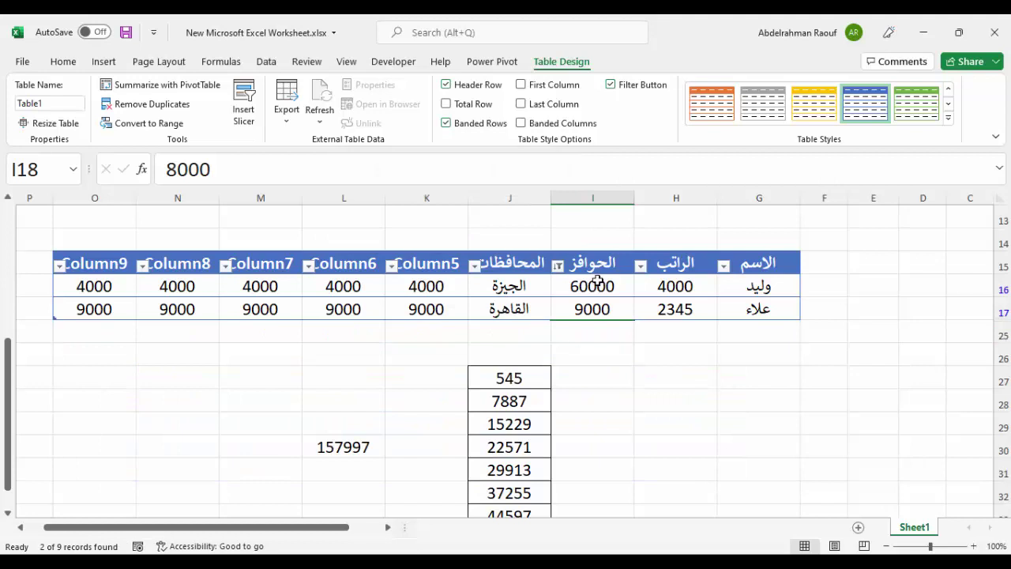
Remove the top-items filter from الحوافز so all nine rows show again
{"action": "left_click", "coordinate": [558, 266]}
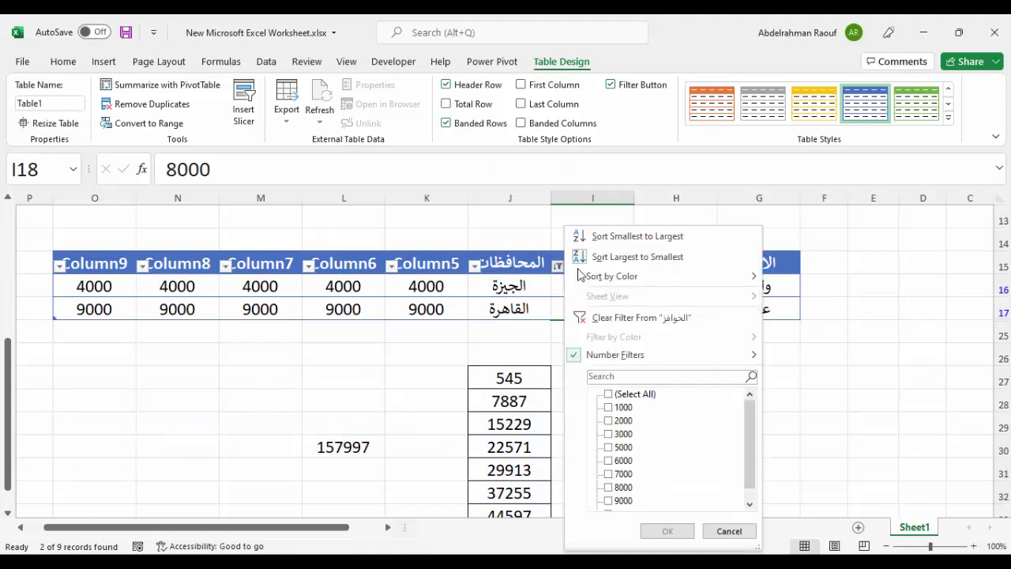
{"action": "left_click", "coordinate": [650, 320]}
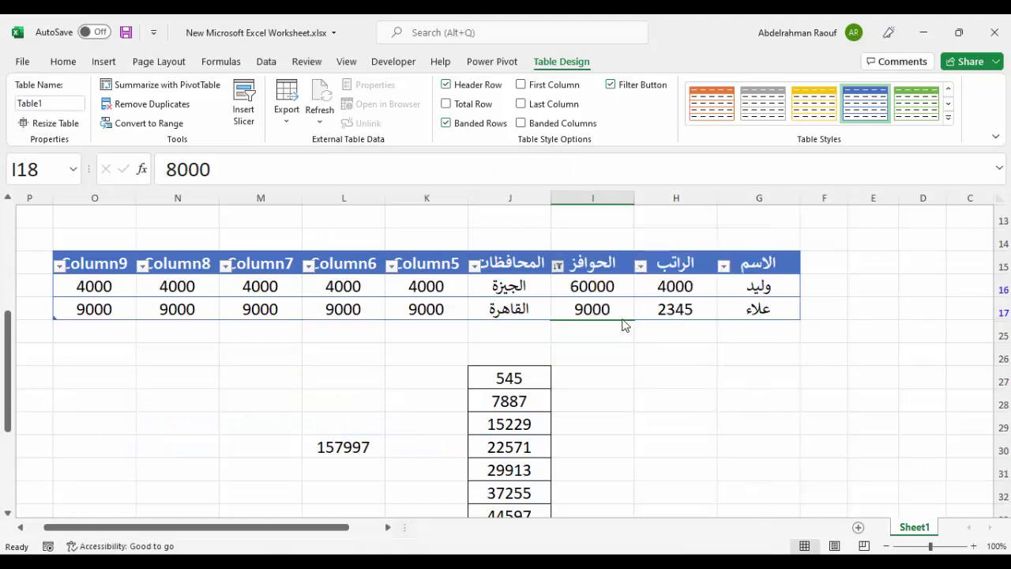
{"action": "left_click", "coordinate": [558, 268]}
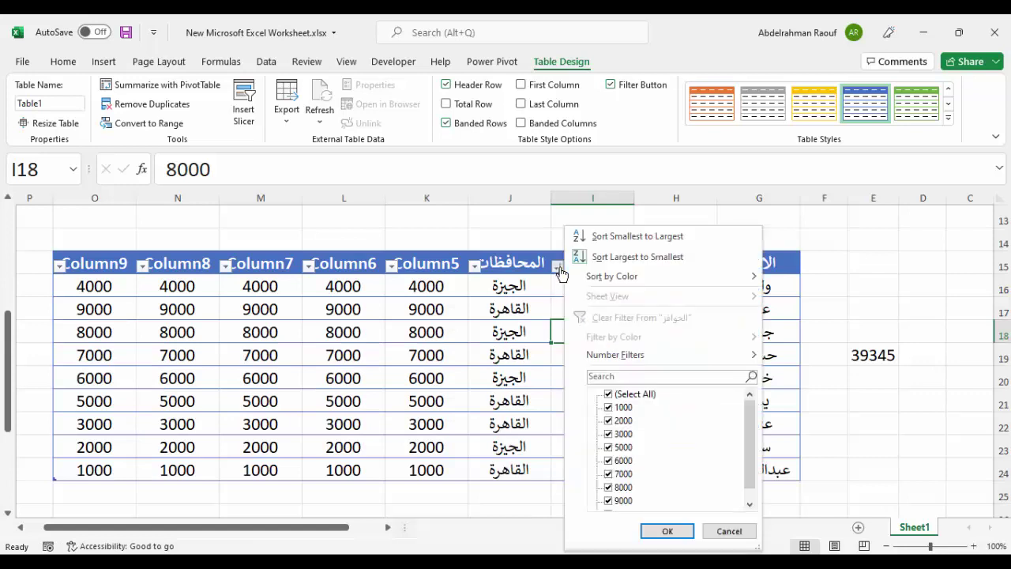
{"action": "left_click", "coordinate": [727, 531]}
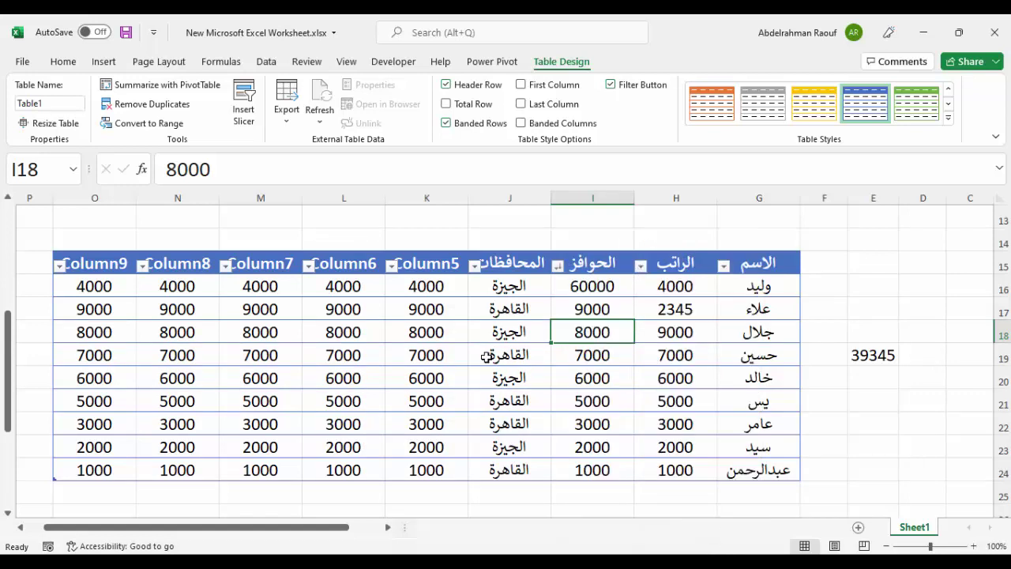
{"action": "left_click", "coordinate": [510, 355]}
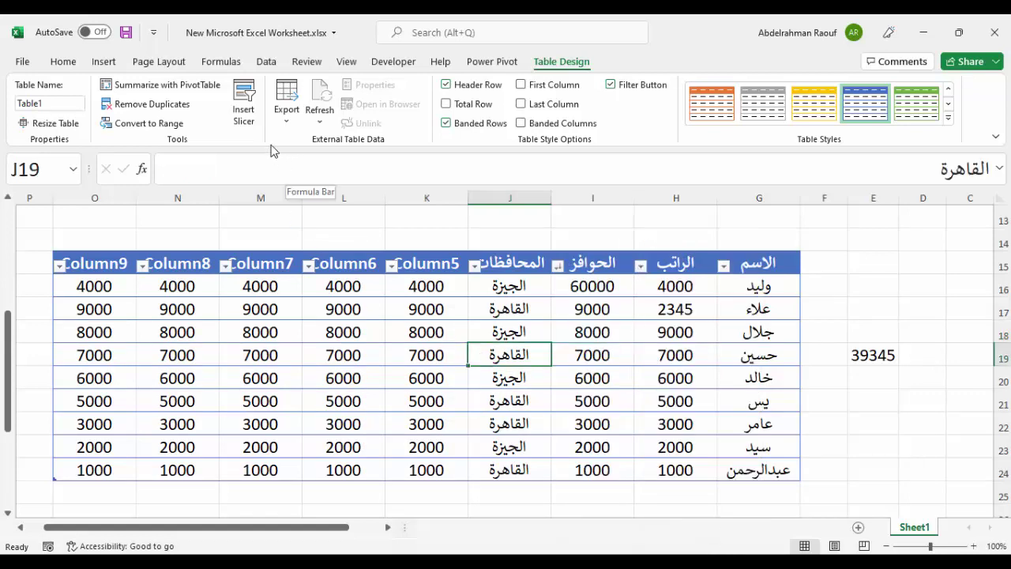
Insert slicers for the المحافظات and الاسم columns of Table1
{"action": "left_click", "coordinate": [243, 103]}
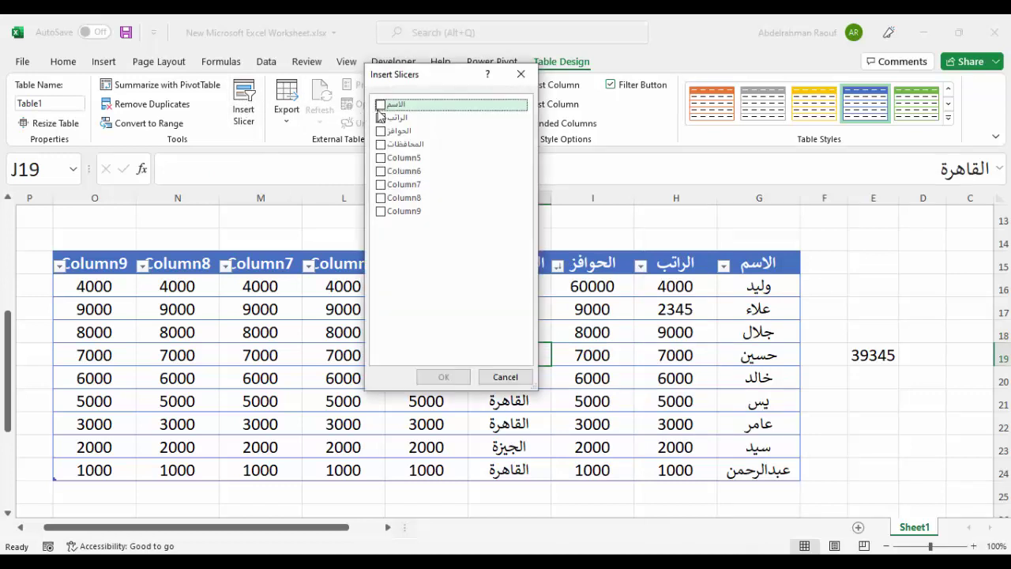
{"action": "left_click", "coordinate": [395, 144]}
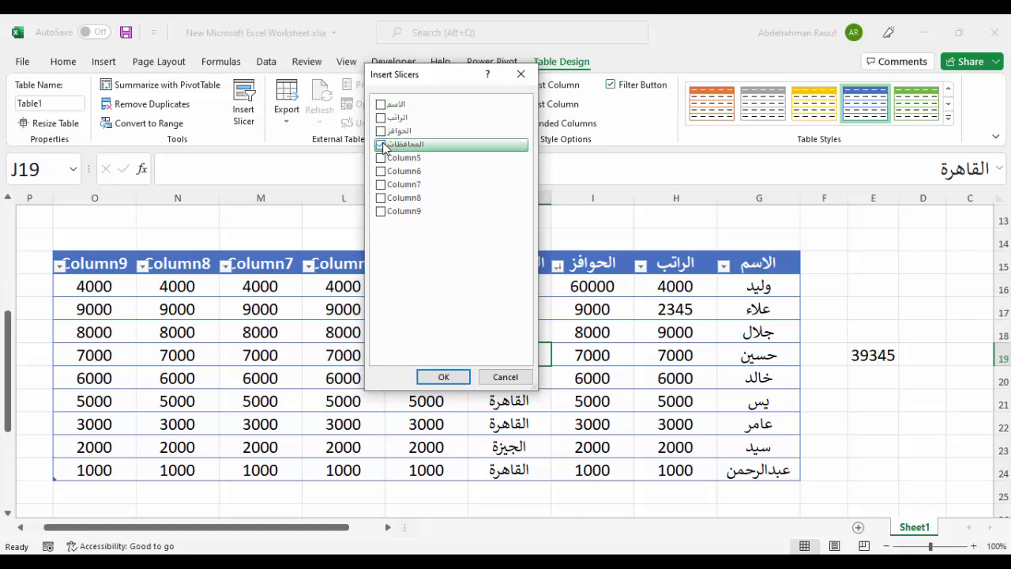
{"action": "left_click", "coordinate": [381, 105]}
{"action": "left_click", "coordinate": [444, 378]}
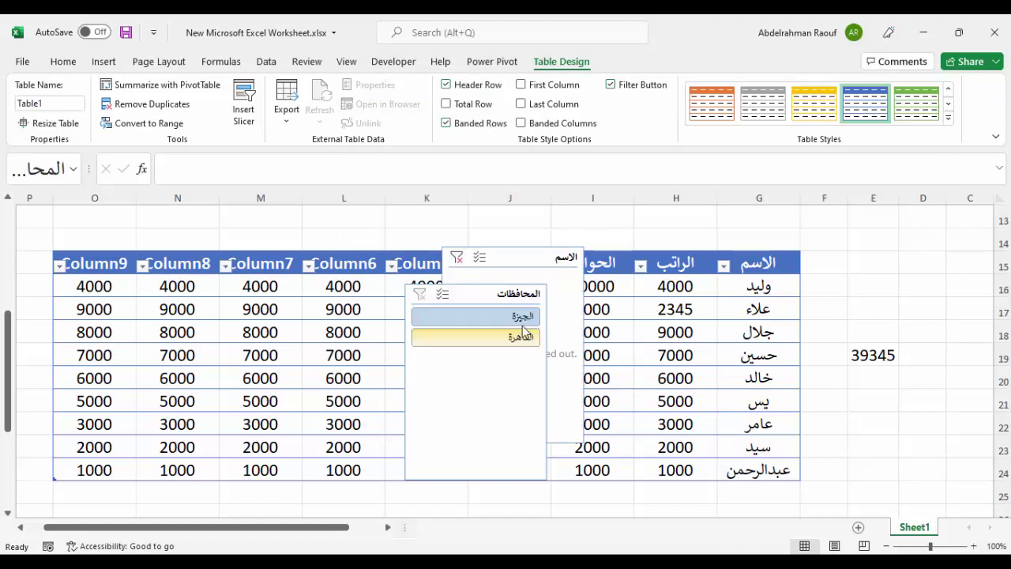
Arrange the slicers with المحافظات under الاسم, then filter the table to القاهرة
{"action": "left_click_drag", "start_coordinate": [480, 293], "coordinate": [332, 250]}
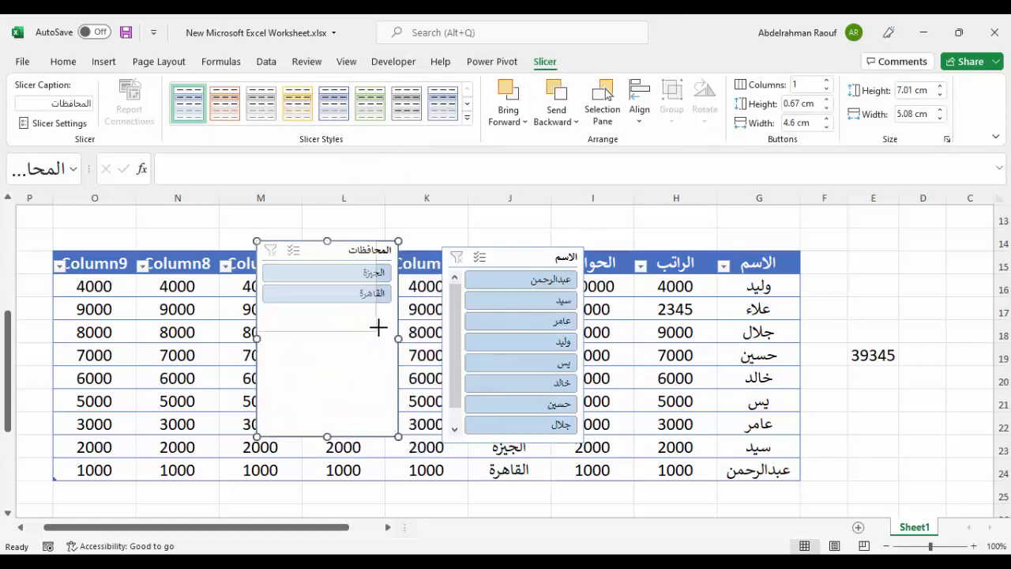
{"action": "left_click_drag", "start_coordinate": [401, 319], "coordinate": [401, 319]}
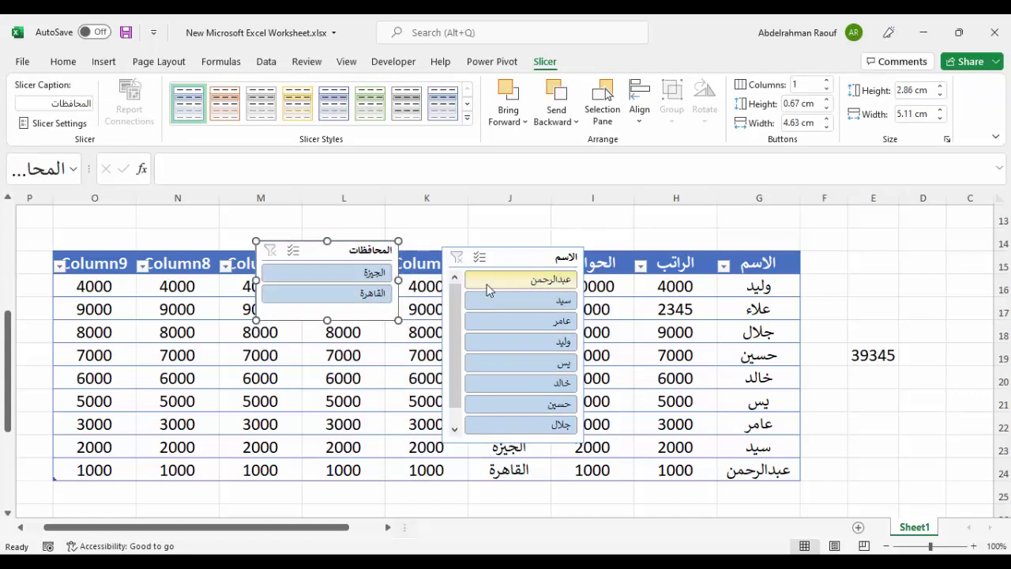
{"action": "left_click", "coordinate": [524, 262]}
{"action": "left_click_drag", "start_coordinate": [505, 257], "coordinate": [905, 223]}
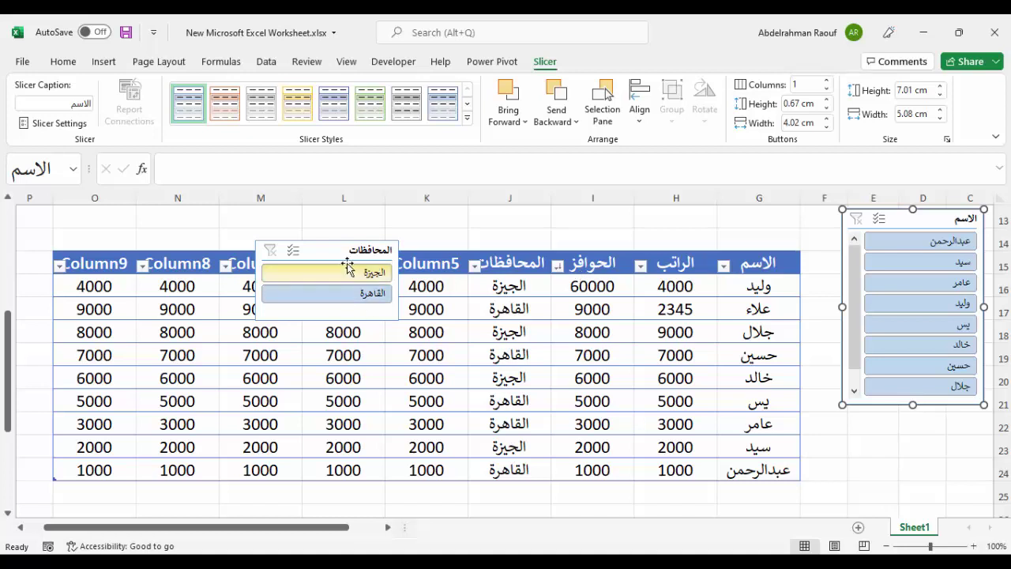
{"action": "left_click_drag", "start_coordinate": [359, 273], "coordinate": [945, 448]}
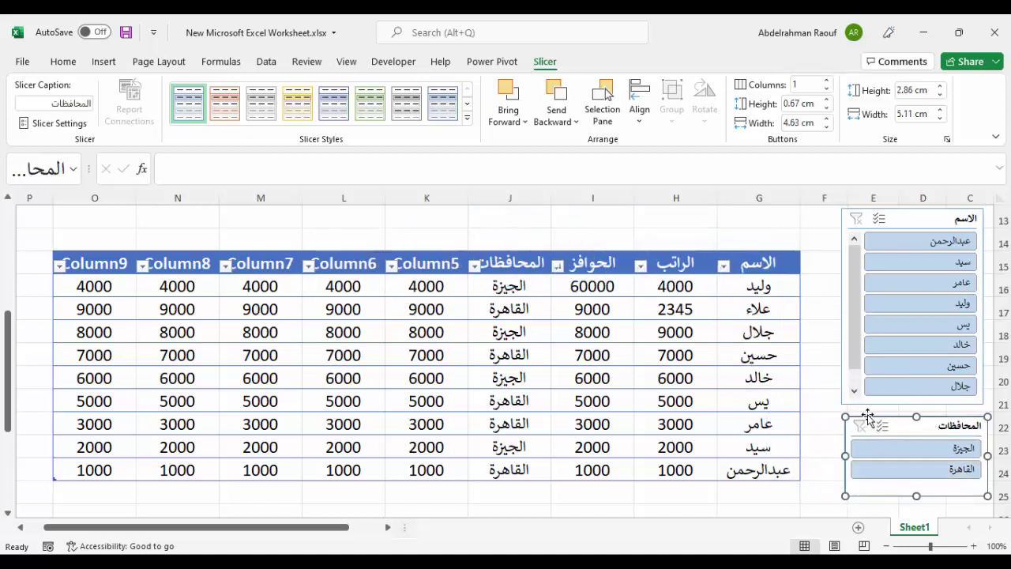
{"action": "left_click", "coordinate": [914, 469]}
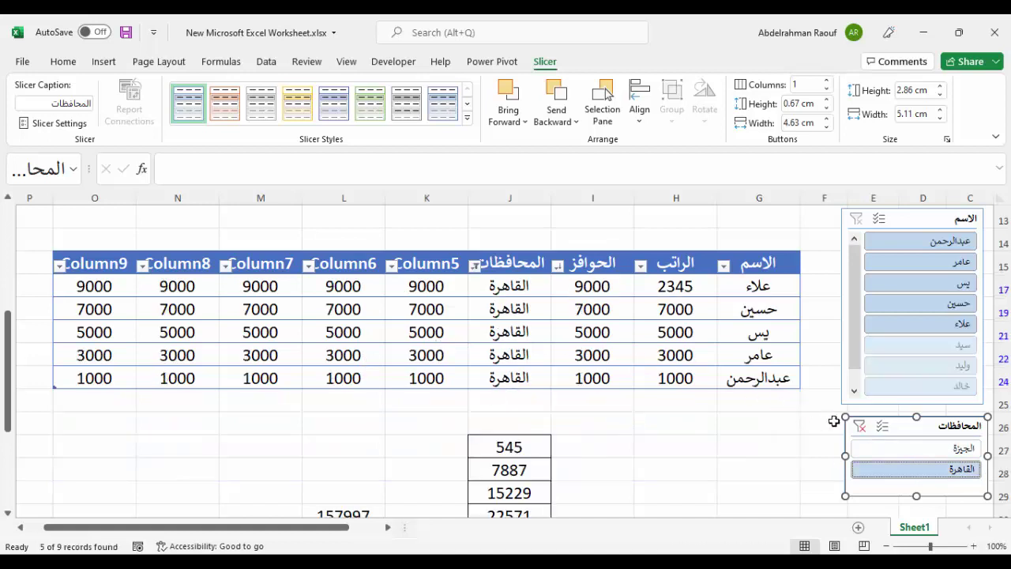
Test the provinces slicer by clearing and reselecting, leaving الجيزة's four rows: وليد, جلال, خالد, سيد
{"action": "left_click", "coordinate": [860, 427]}
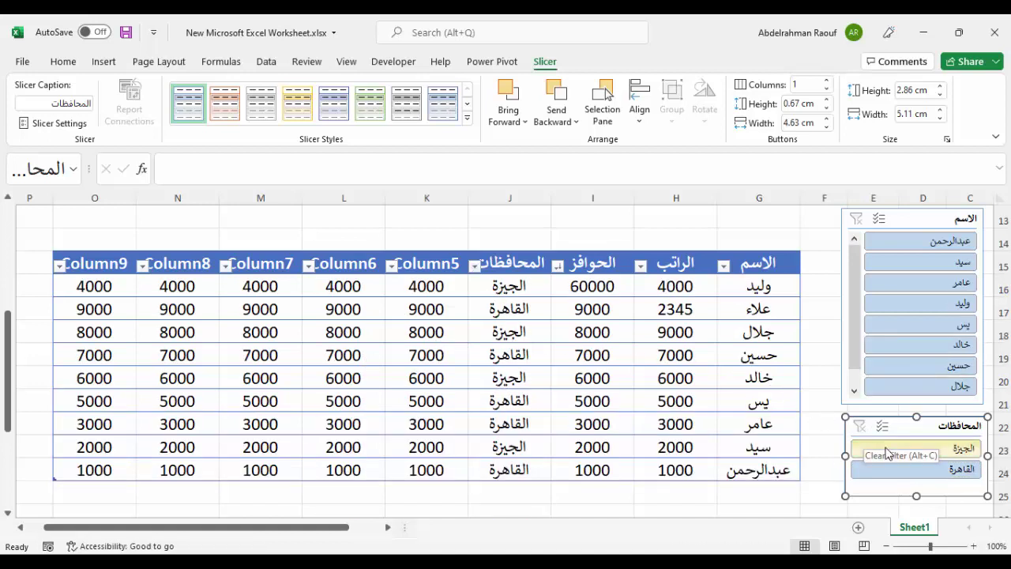
{"action": "left_click", "coordinate": [928, 449]}
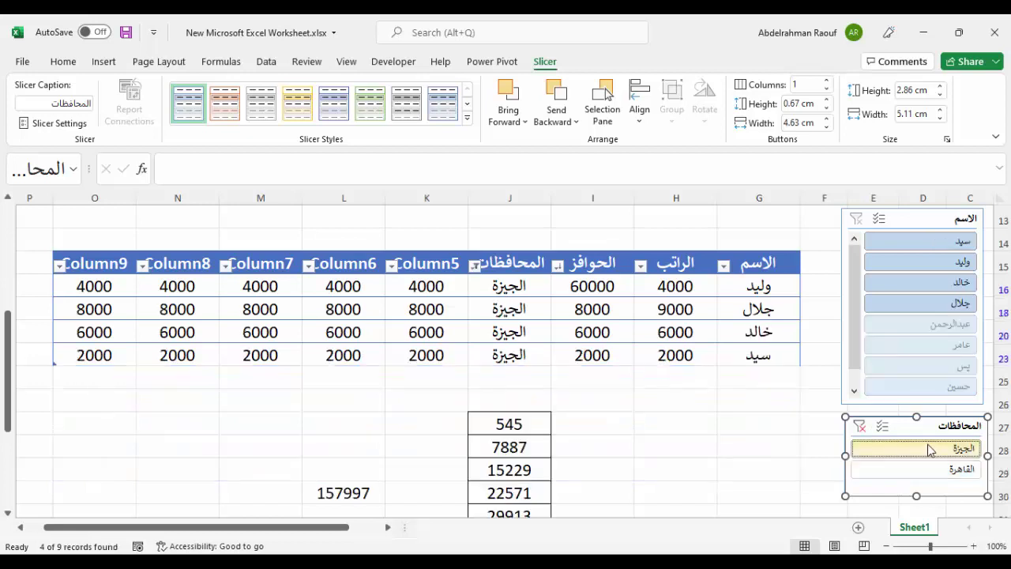
{"action": "left_click", "coordinate": [860, 428]}
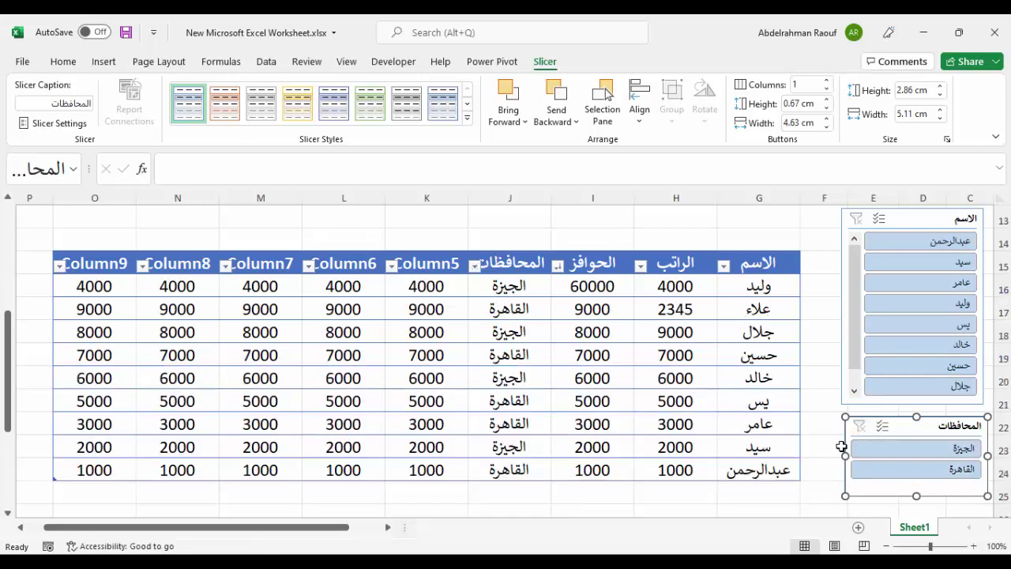
{"action": "left_click", "coordinate": [912, 448]}
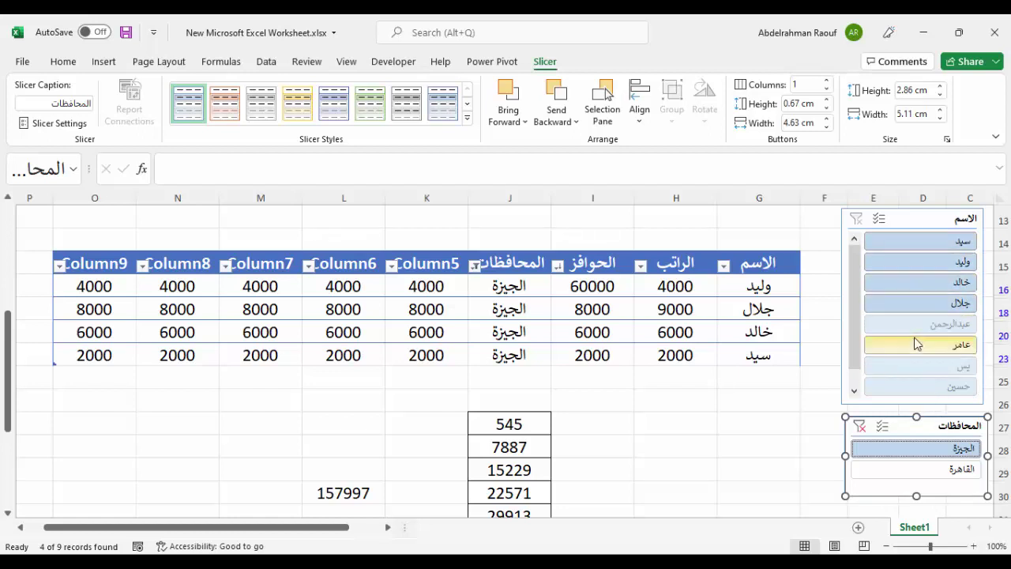
{"action": "left_click", "coordinate": [853, 391]}
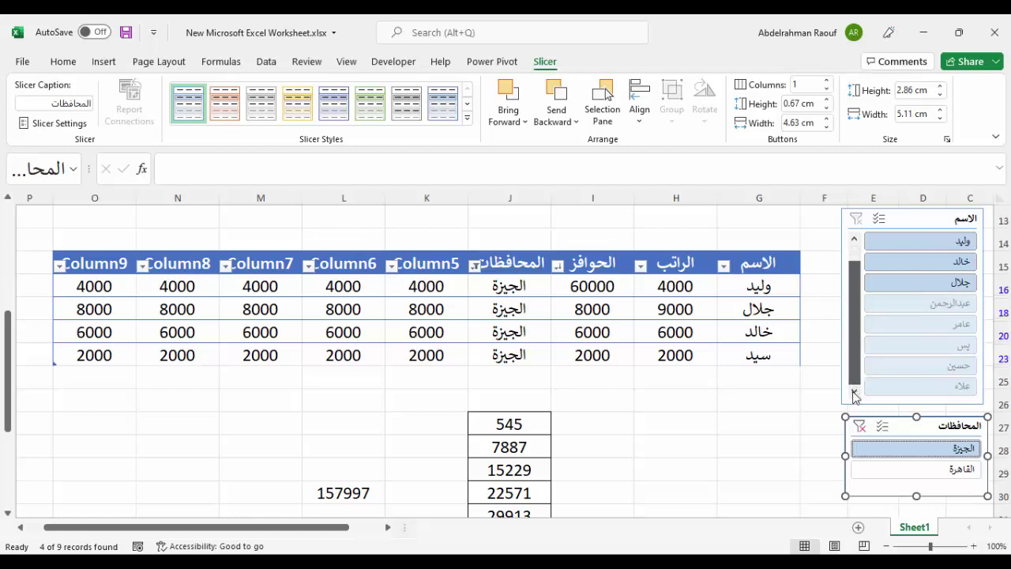
{"action": "scroll", "coordinate": [855, 371], "scroll_direction": "up", "scroll_amount": 1}
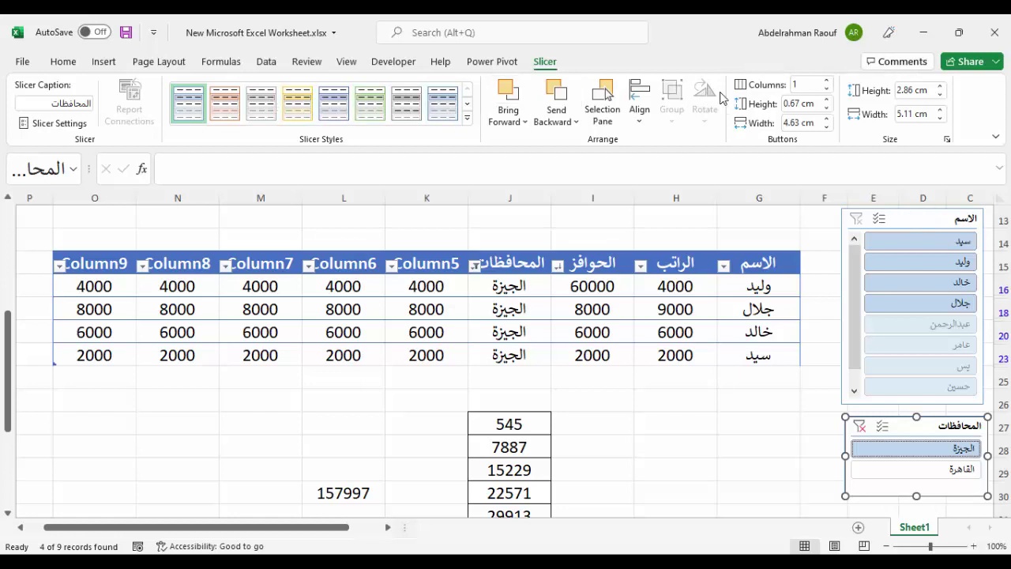
Adjust the provinces slicer's height and width with the Slicer spinners
{"action": "left_click", "coordinate": [940, 86]}
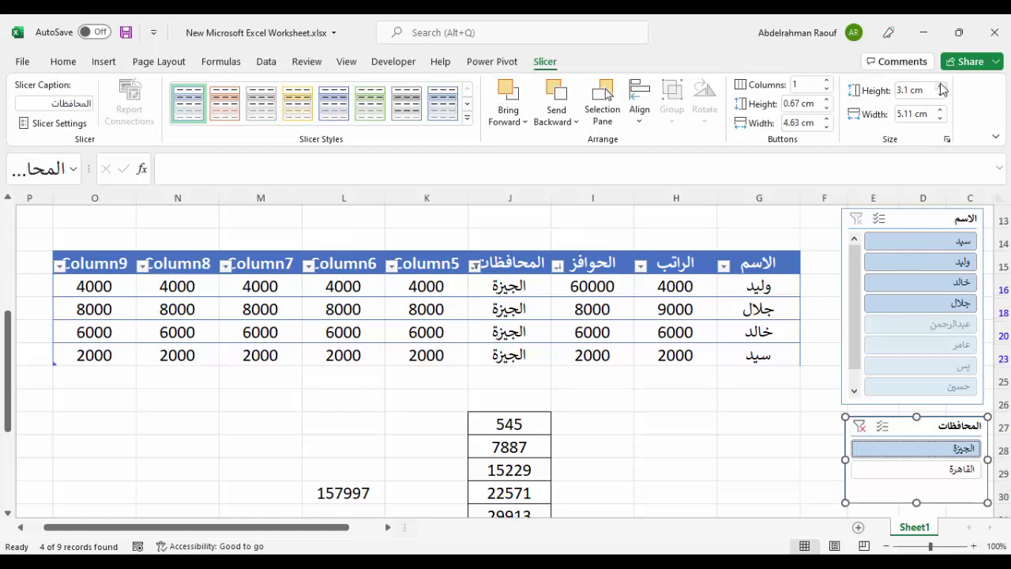
{"action": "left_click", "coordinate": [940, 94]}
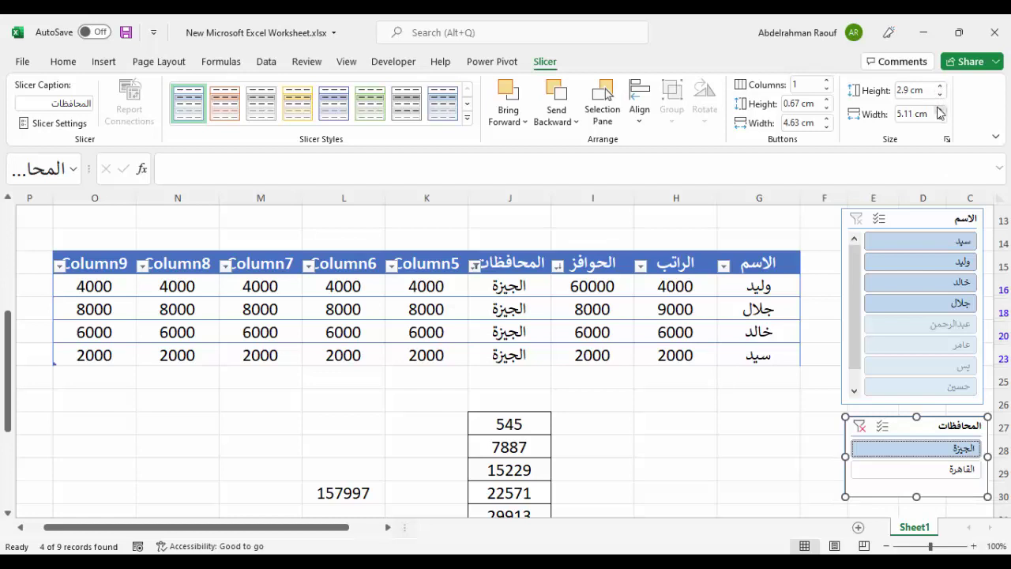
{"action": "left_click", "coordinate": [939, 109]}
{"action": "left_click", "coordinate": [939, 115]}
{"action": "left_click", "coordinate": [939, 118]}
Try two button columns on the names slicer, then return it to one column
{"action": "left_click", "coordinate": [906, 218]}
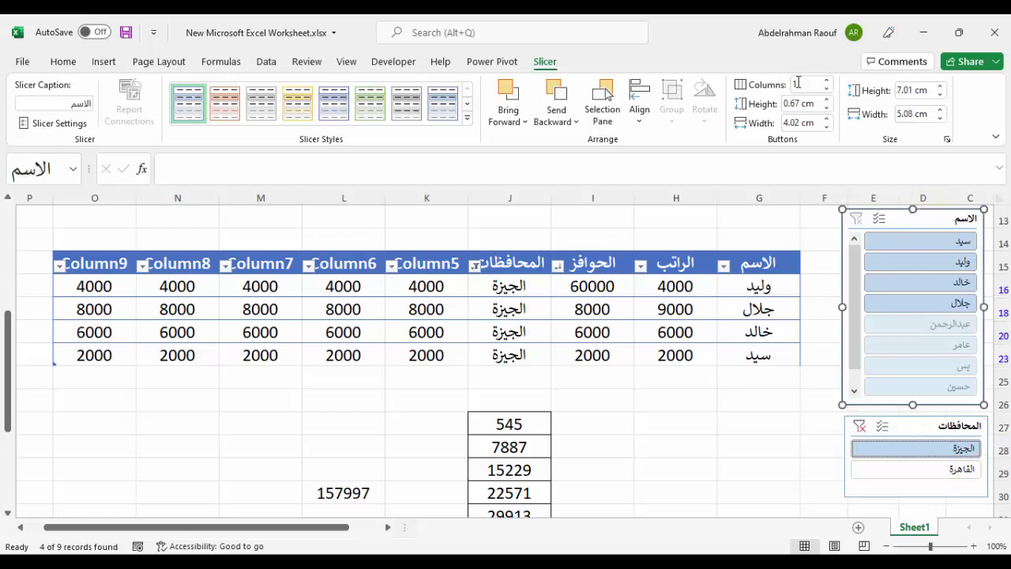
{"action": "left_click", "coordinate": [827, 81]}
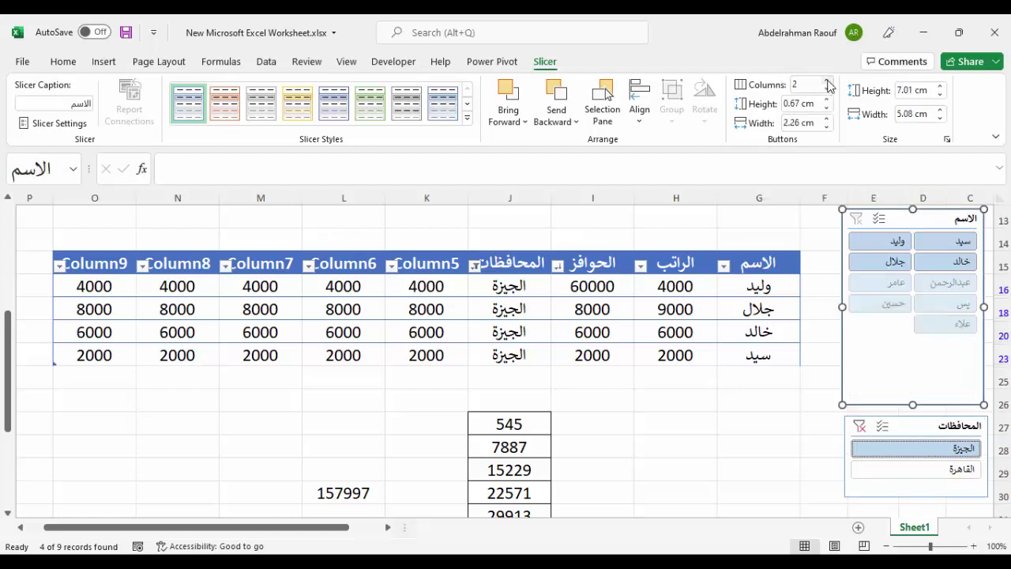
{"action": "left_click", "coordinate": [827, 89]}
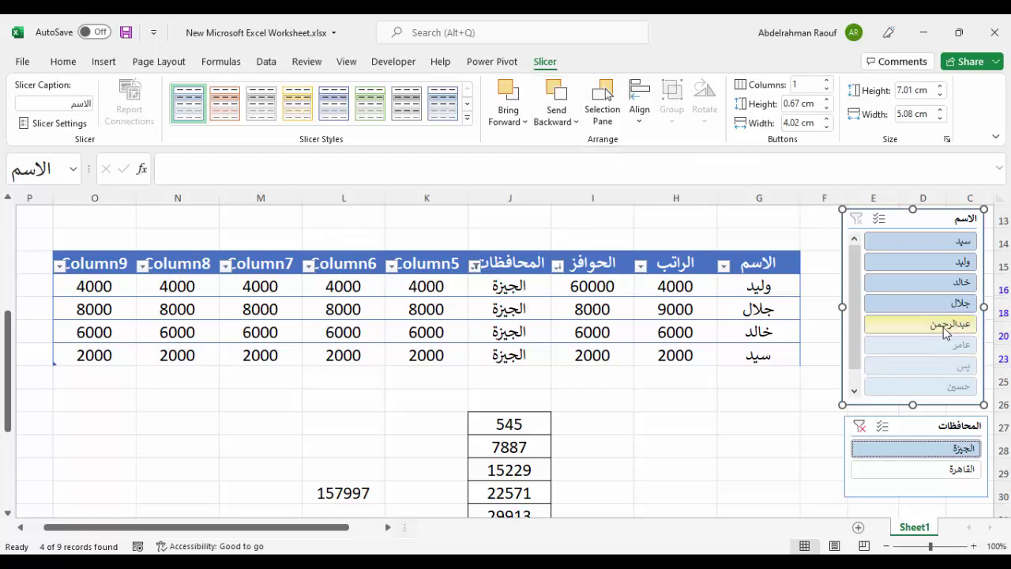
Enable 'Hide items with no data' in the names slicer's Slicer Settings, leaving سيد, وليد, خالد, جلال
{"action": "right_click", "coordinate": [901, 227]}
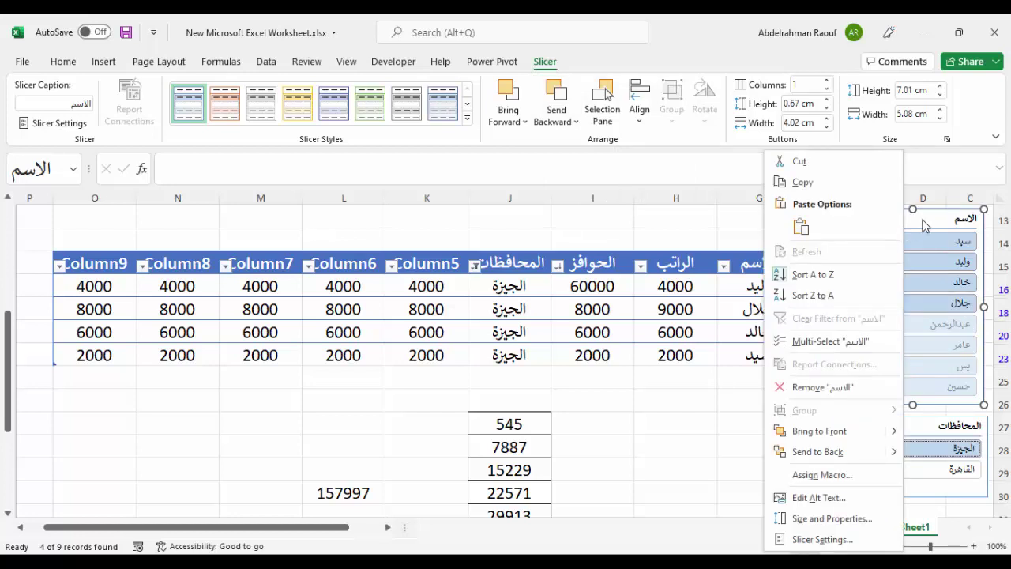
{"action": "left_click", "coordinate": [929, 225]}
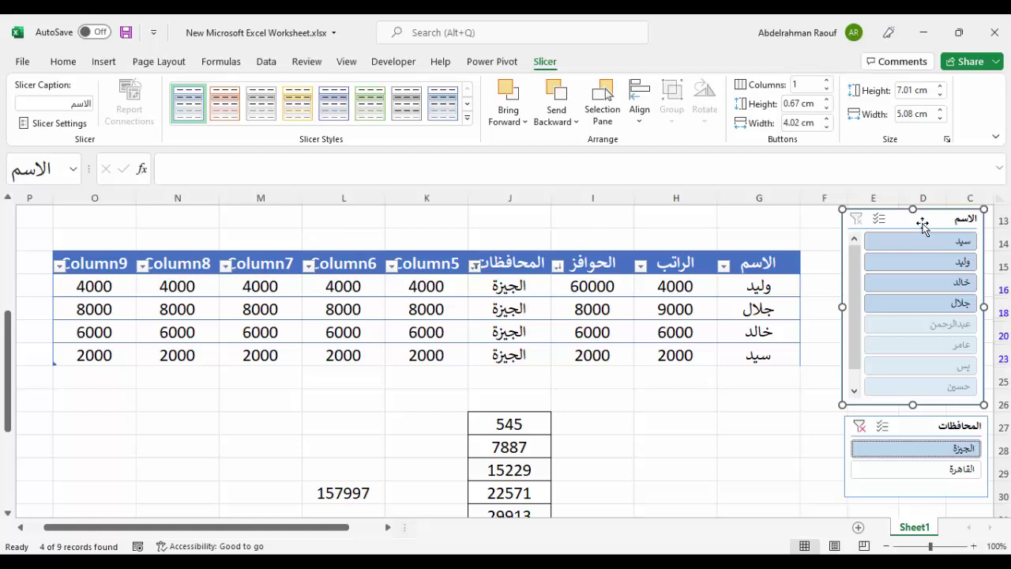
{"action": "right_click", "coordinate": [924, 220]}
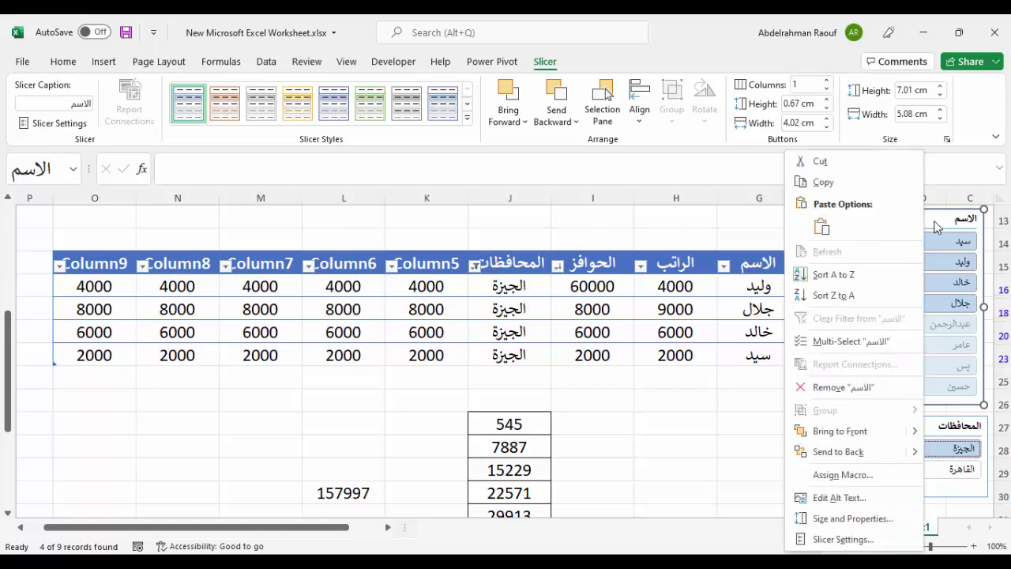
{"action": "left_click", "coordinate": [929, 222]}
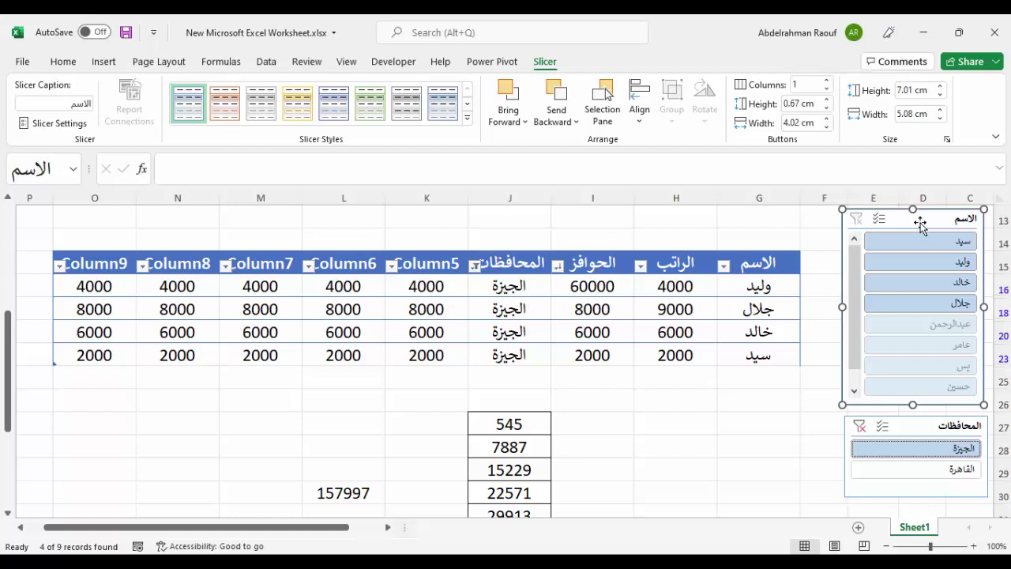
{"action": "right_click", "coordinate": [923, 224]}
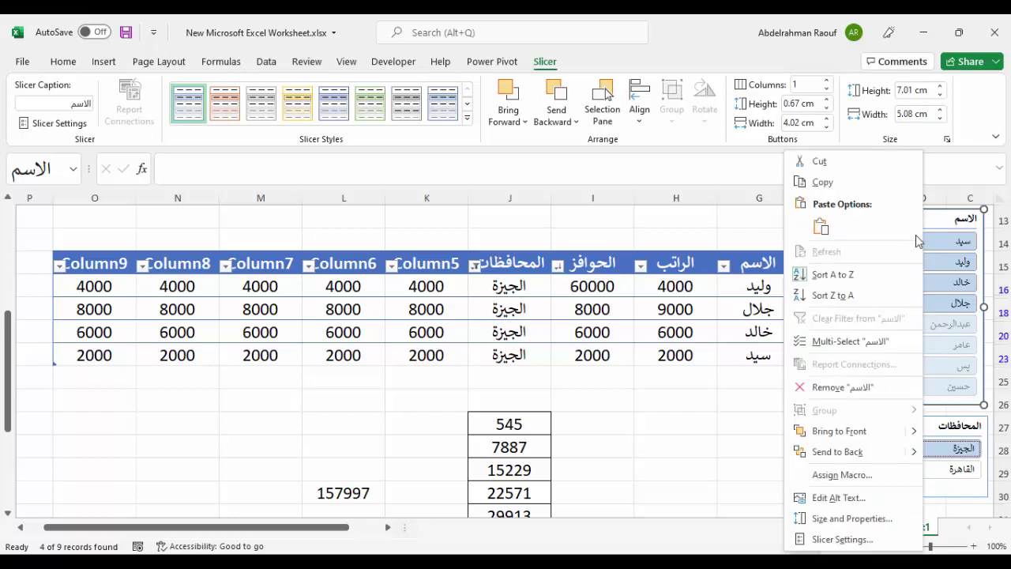
{"action": "left_click", "coordinate": [853, 546]}
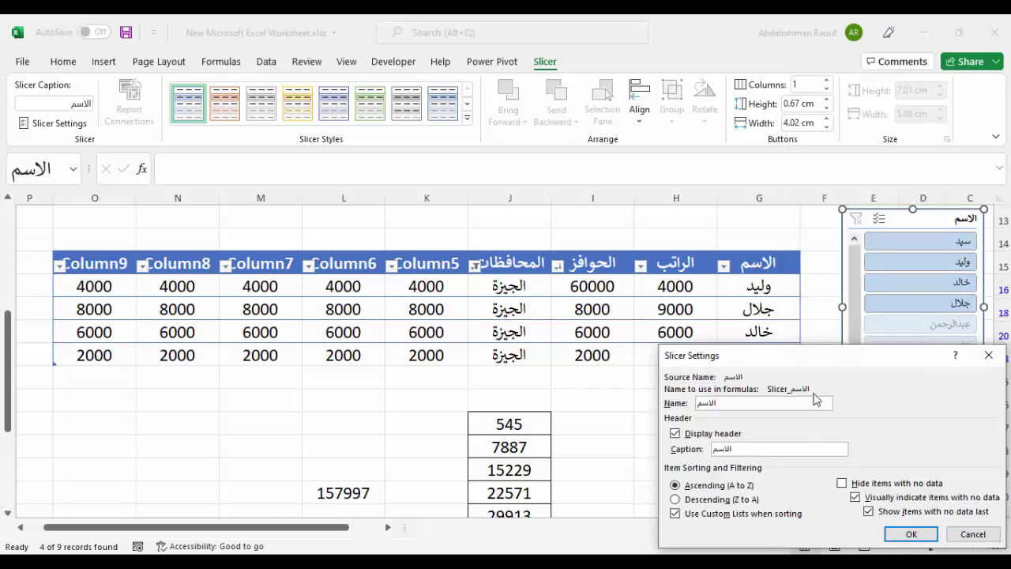
{"action": "left_click_drag", "start_coordinate": [822, 362], "coordinate": [655, 232]}
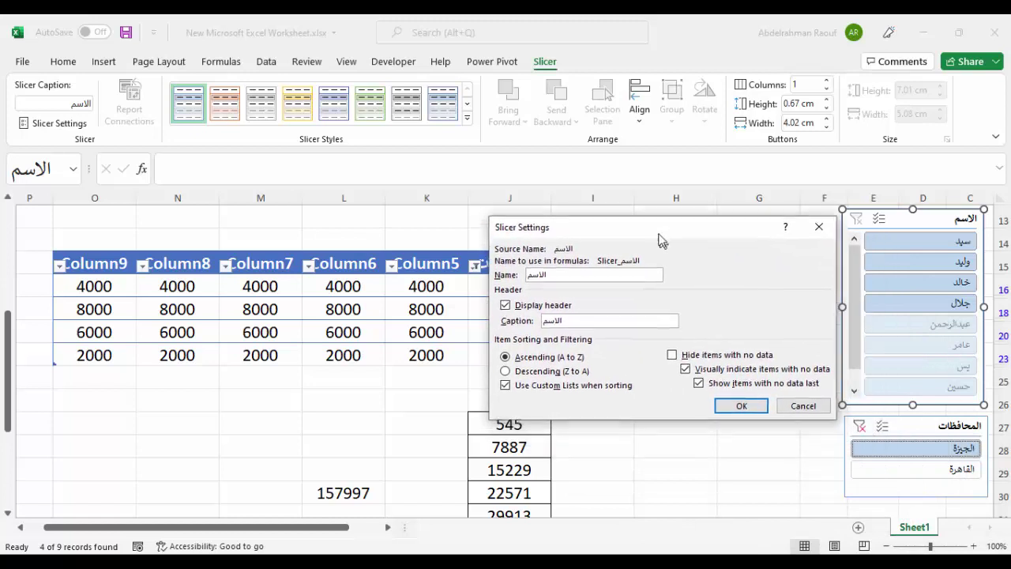
{"action": "left_click", "coordinate": [670, 349]}
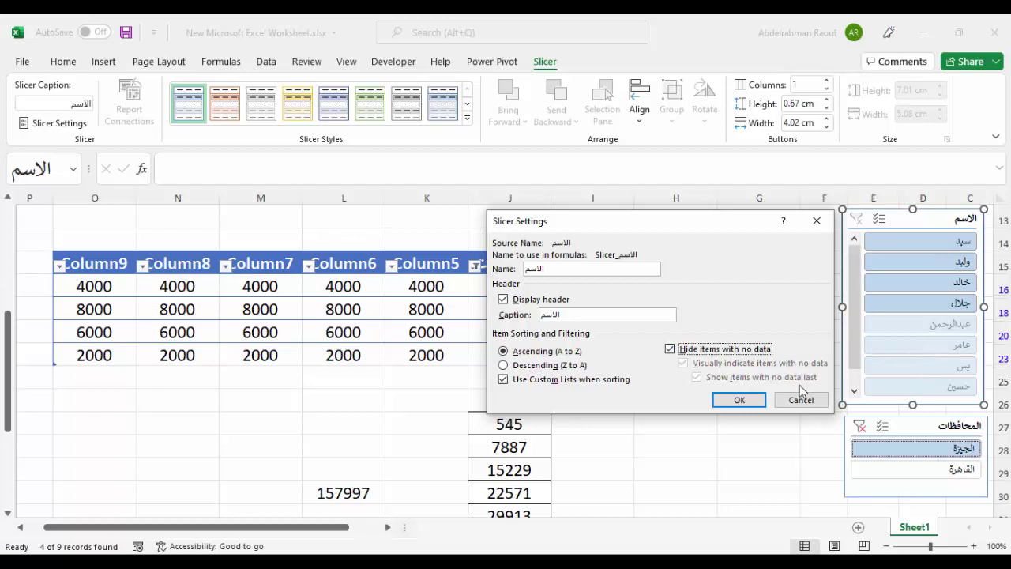
{"action": "left_click", "coordinate": [756, 401]}
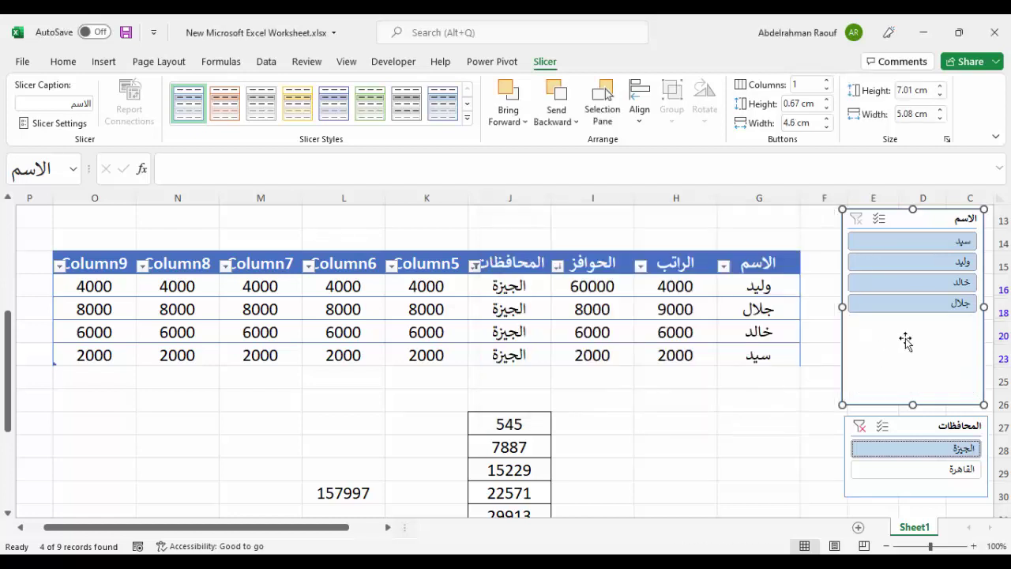
Resize the names slicer to 6.59 cm tall, testing القاهرة before filtering back to الجيزة
{"action": "left_click", "coordinate": [981, 398]}
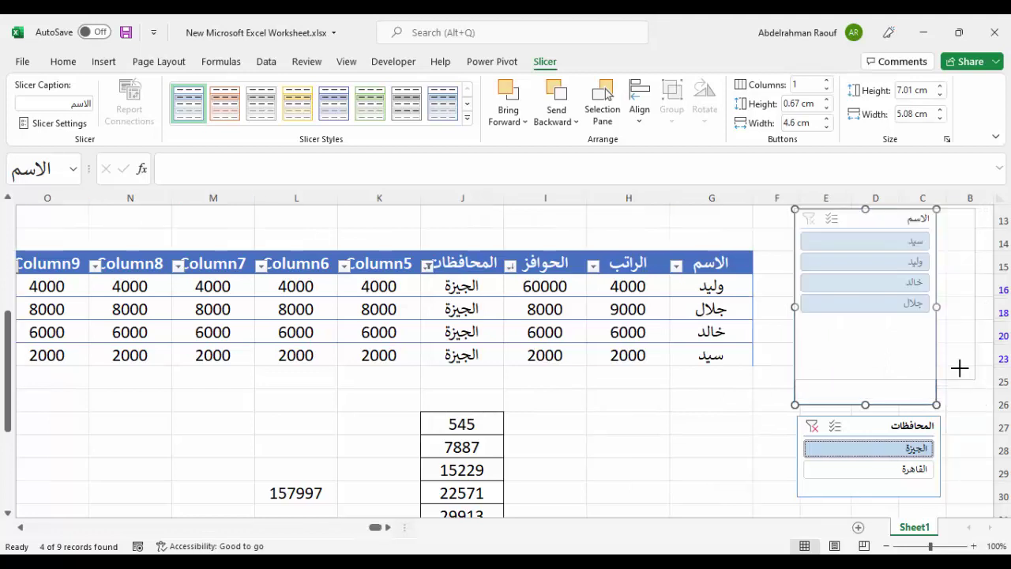
{"action": "left_click_drag", "start_coordinate": [936, 404], "coordinate": [919, 348]}
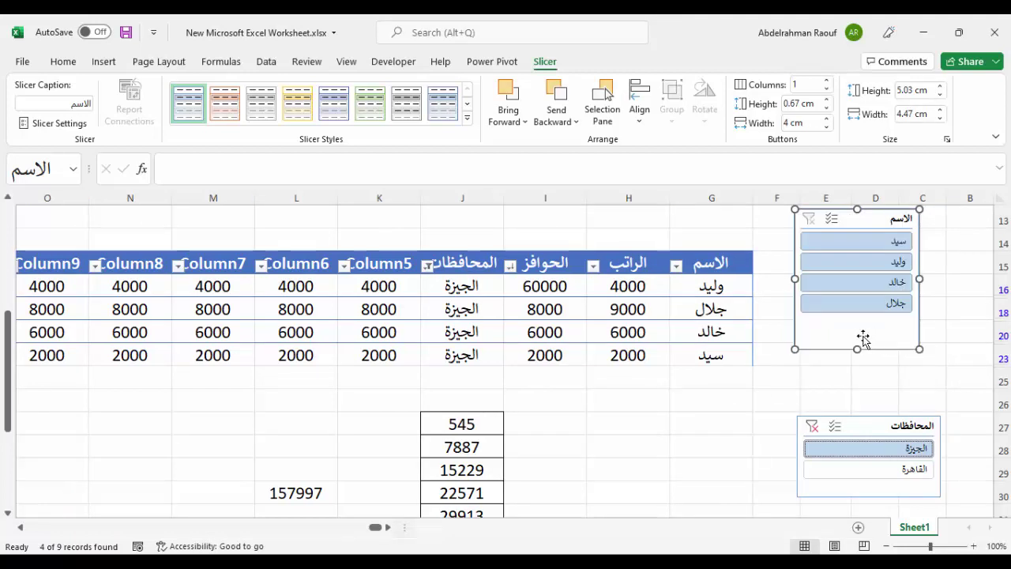
{"action": "left_click", "coordinate": [861, 470]}
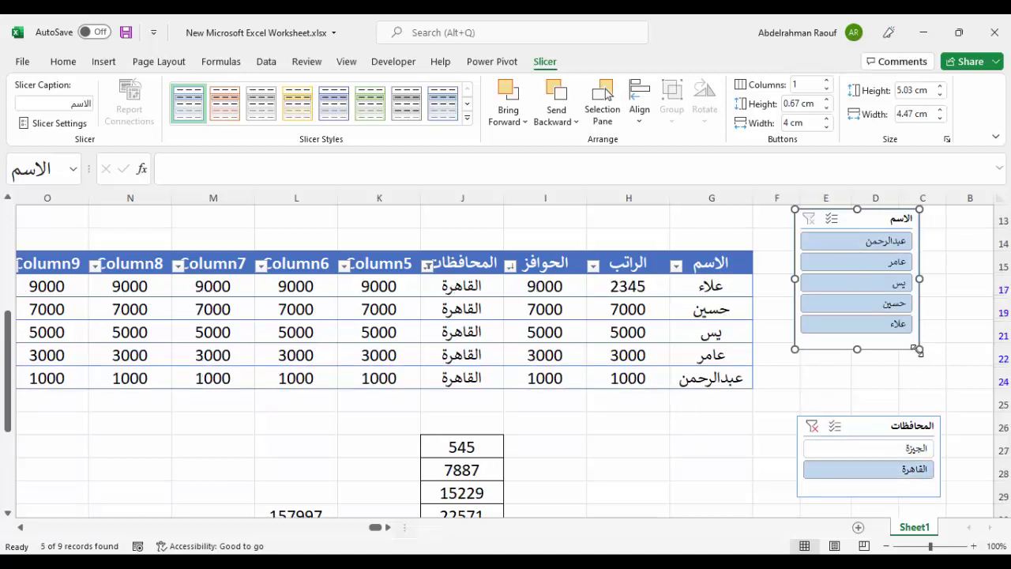
{"action": "left_click_drag", "start_coordinate": [919, 348], "coordinate": [920, 393]}
{"action": "left_click", "coordinate": [899, 452]}
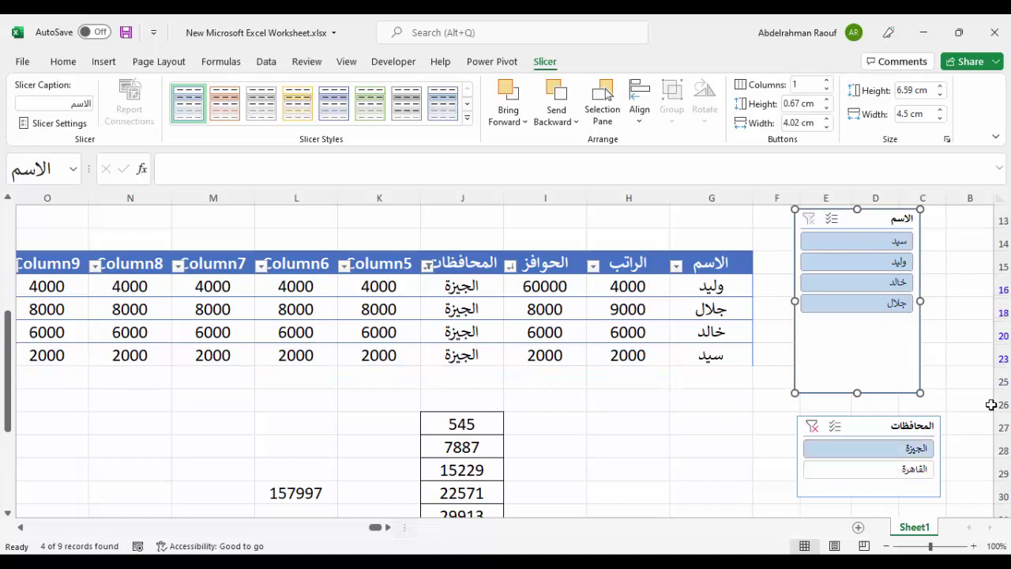
{"action": "left_click", "coordinate": [594, 302]}
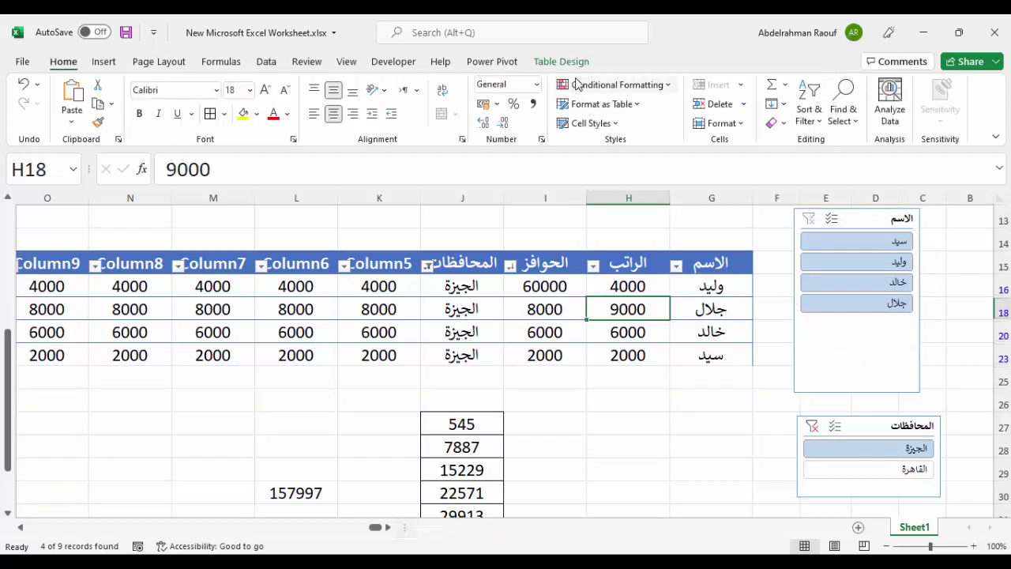
{"action": "left_click", "coordinate": [575, 65]}
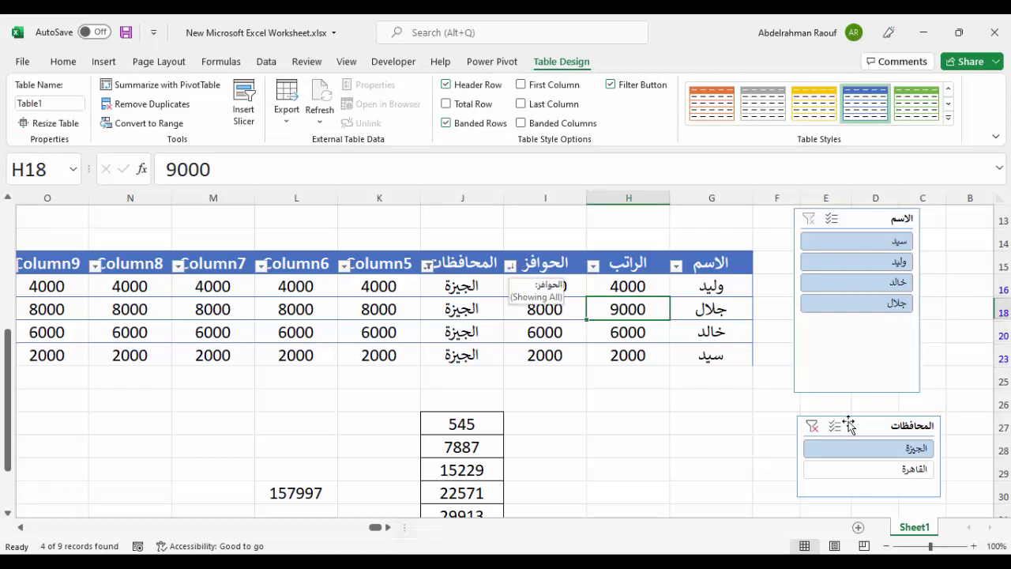
Clear the province filter and overwrite خالد in G20 with وليد
{"action": "left_click", "coordinate": [812, 426]}
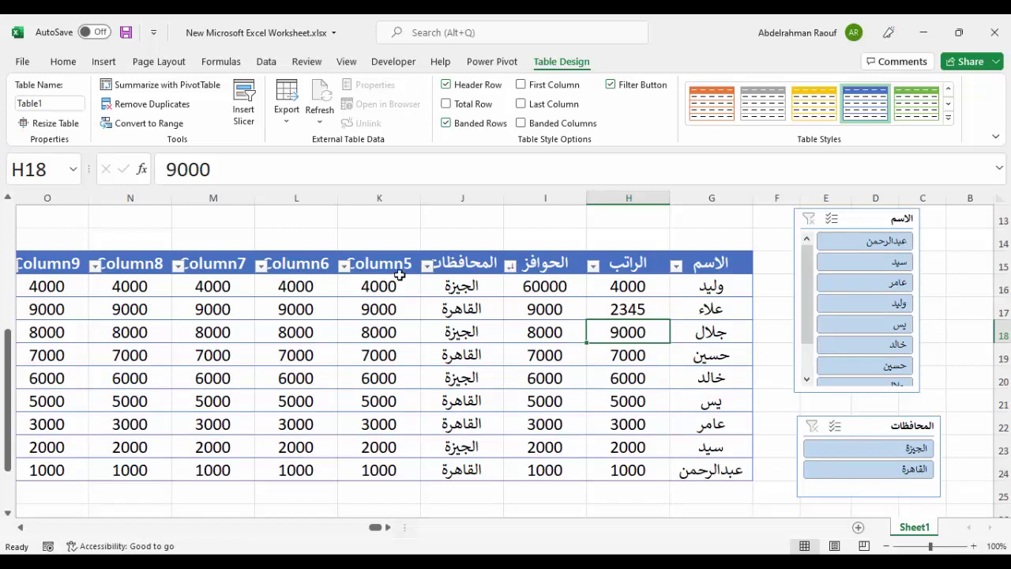
{"action": "left_click", "coordinate": [710, 352]}
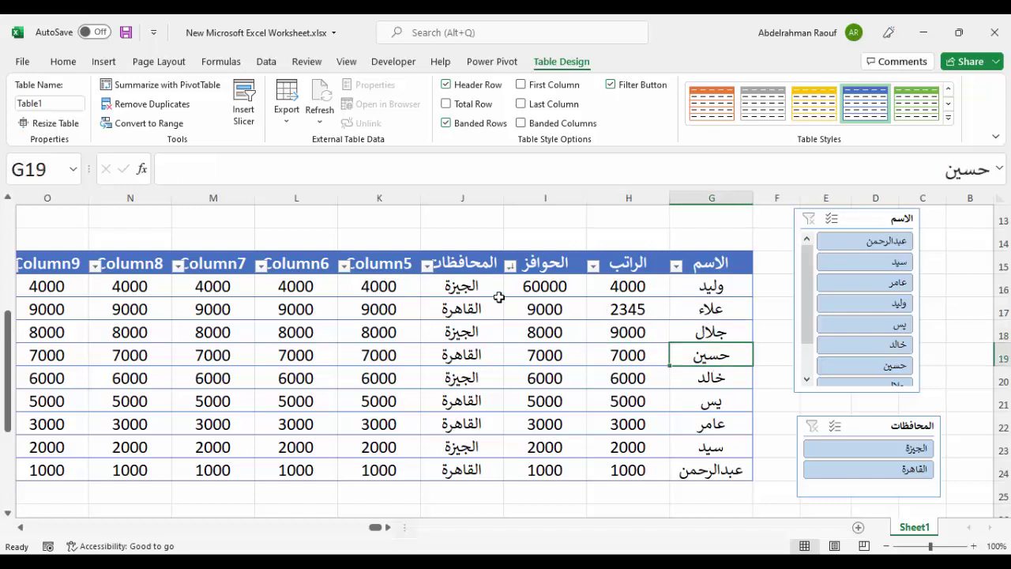
{"action": "left_click", "coordinate": [468, 337]}
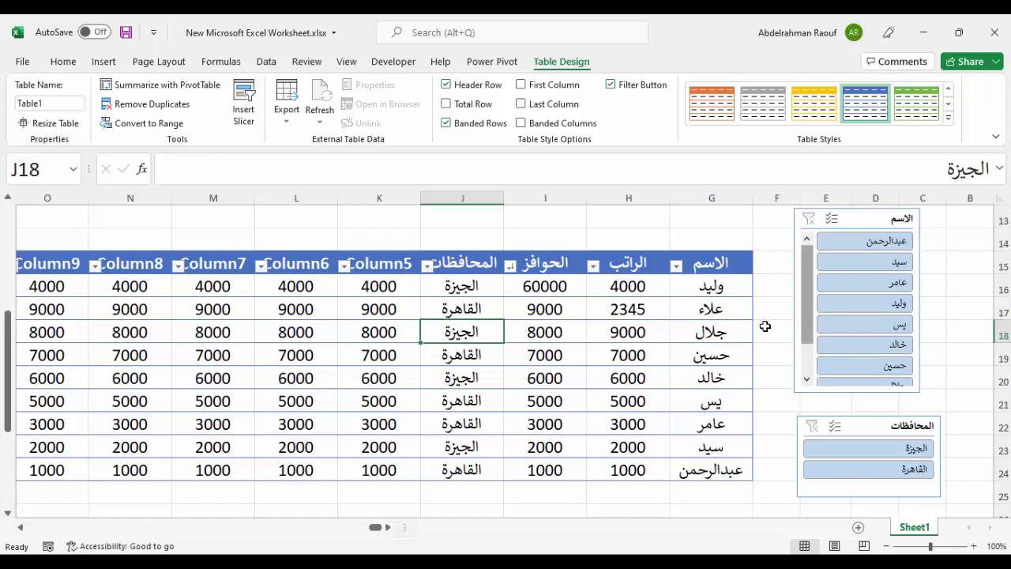
{"action": "left_click", "coordinate": [737, 340]}
{"action": "left_click", "coordinate": [720, 351]}
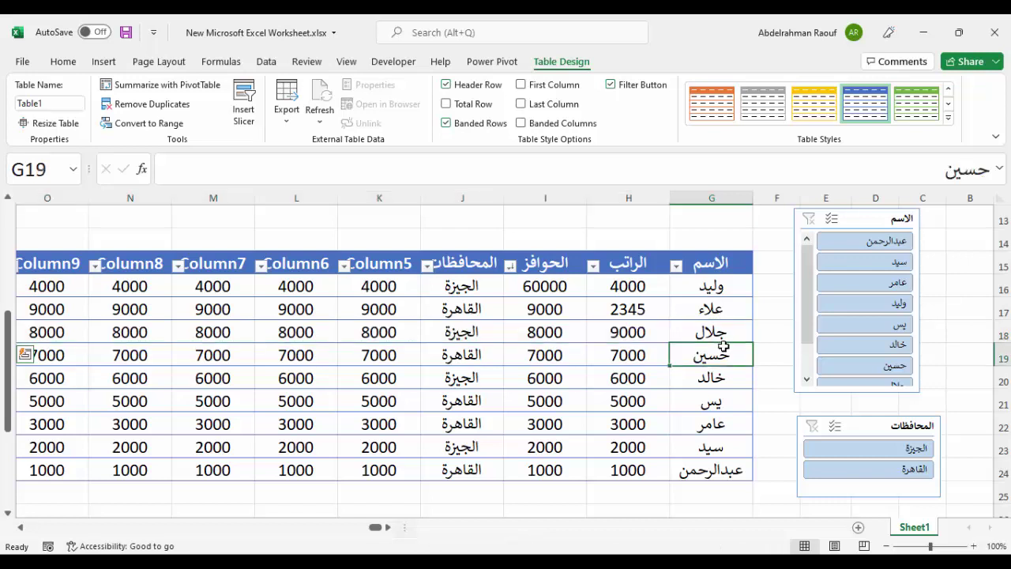
{"action": "left_click", "coordinate": [726, 377]}
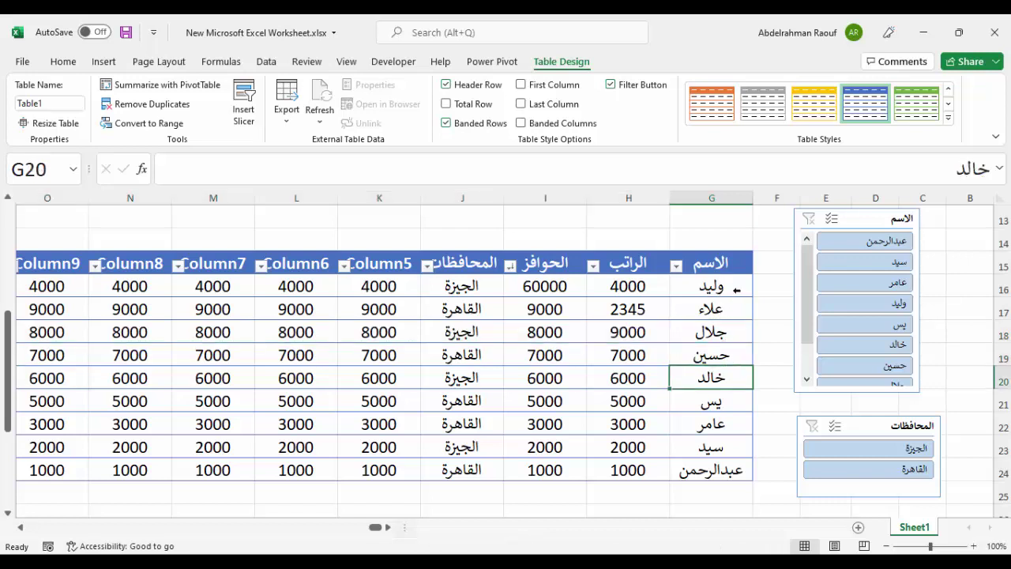
{"action": "type", "text": "و"}
{"action": "key", "text": "Return"}
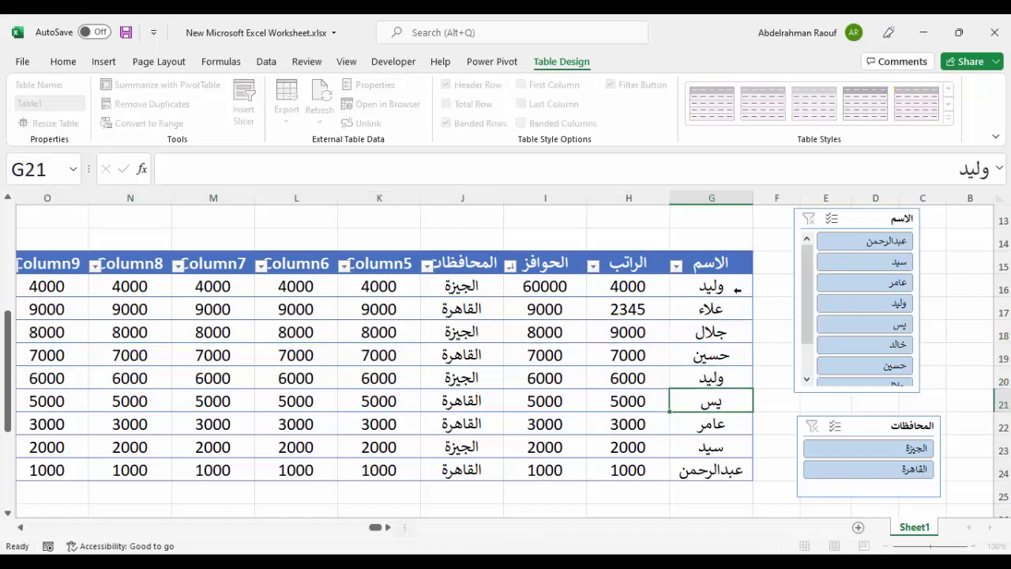
Select the name column to review the duplicate وليد entries
{"action": "left_click", "coordinate": [699, 284]}
{"action": "left_click", "coordinate": [705, 382]}
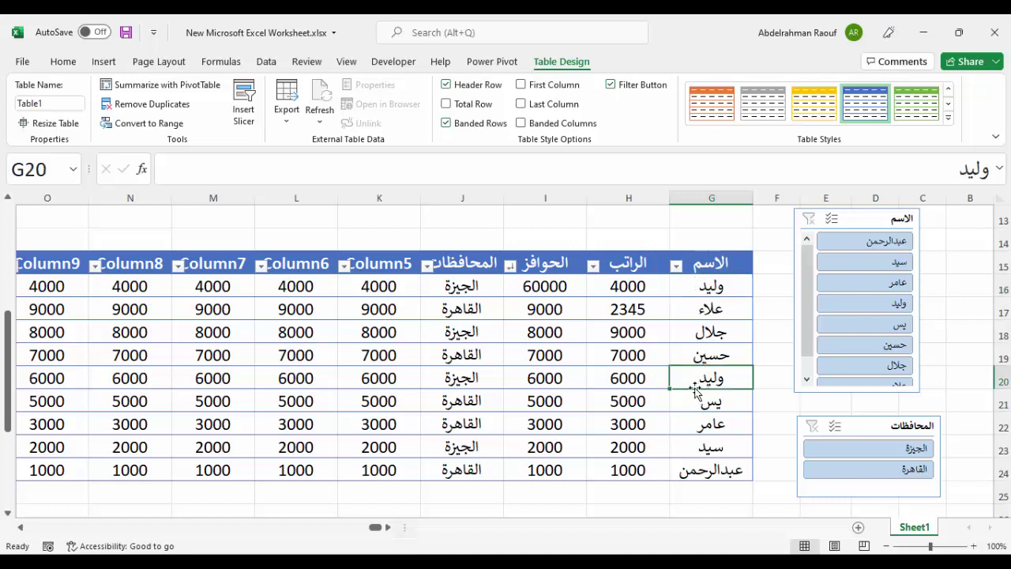
{"action": "left_click", "coordinate": [723, 289]}
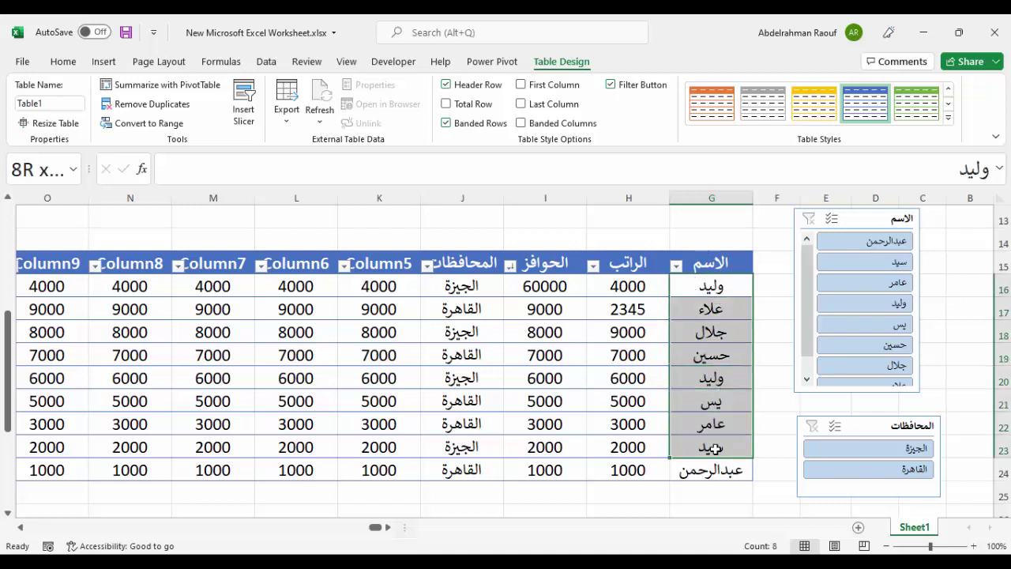
{"action": "left_click_drag", "start_coordinate": [723, 290], "coordinate": [709, 470]}
{"action": "left_click", "coordinate": [713, 423]}
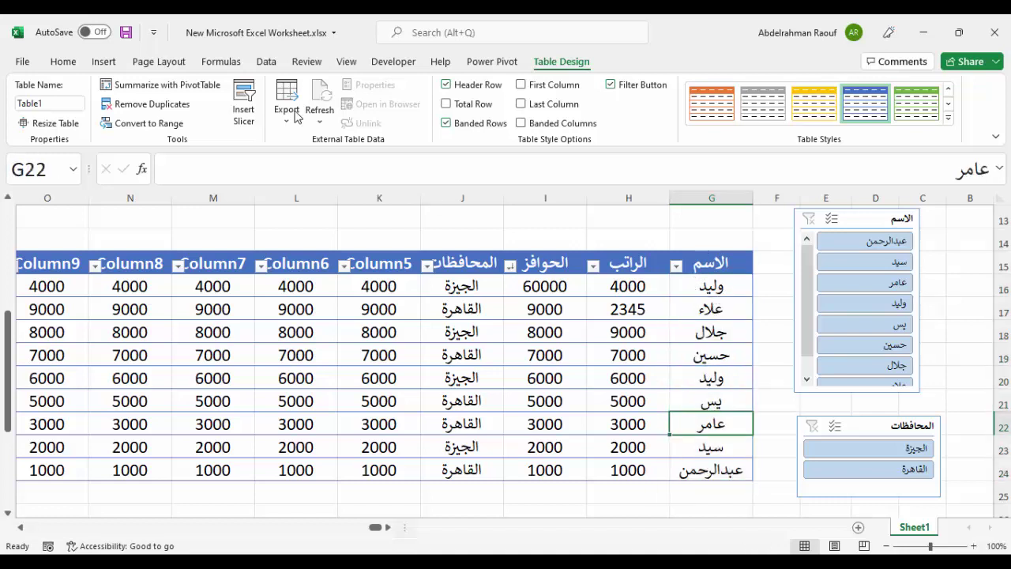
Remove duplicates checking only the الاسم column, dropping the second وليد row to leave eight
{"action": "left_click", "coordinate": [136, 110]}
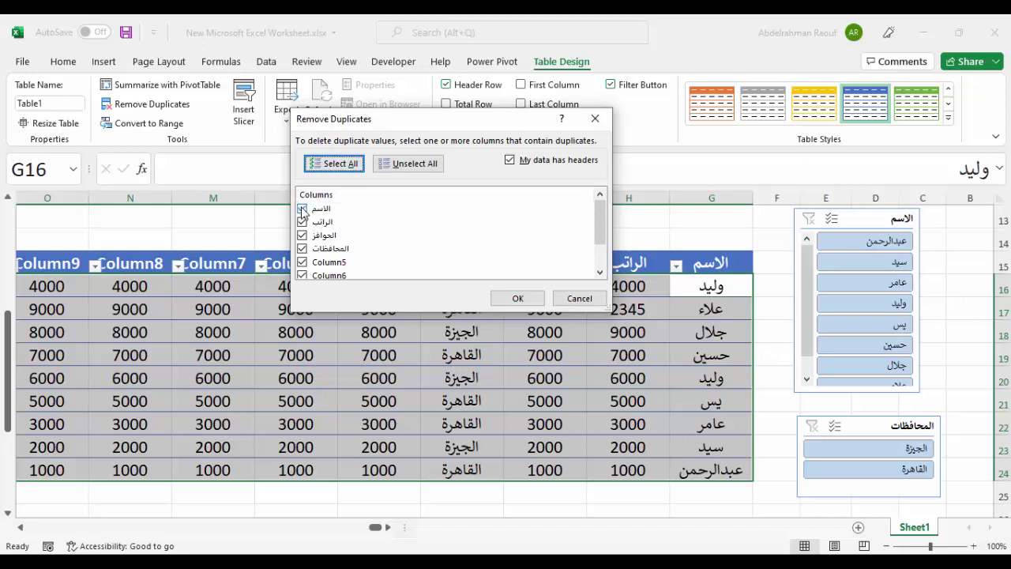
{"action": "left_click", "coordinate": [423, 167]}
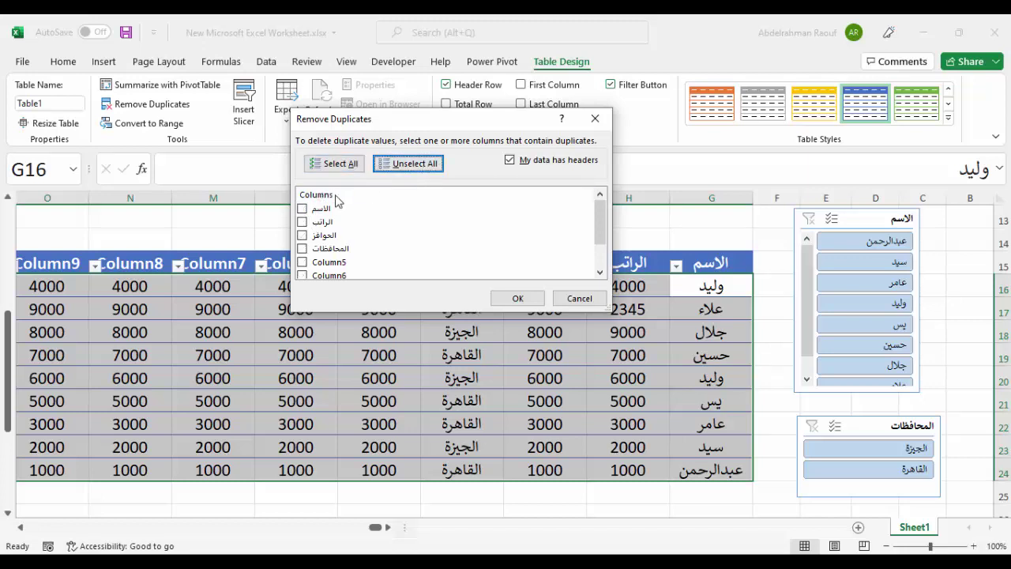
{"action": "left_click", "coordinate": [302, 209]}
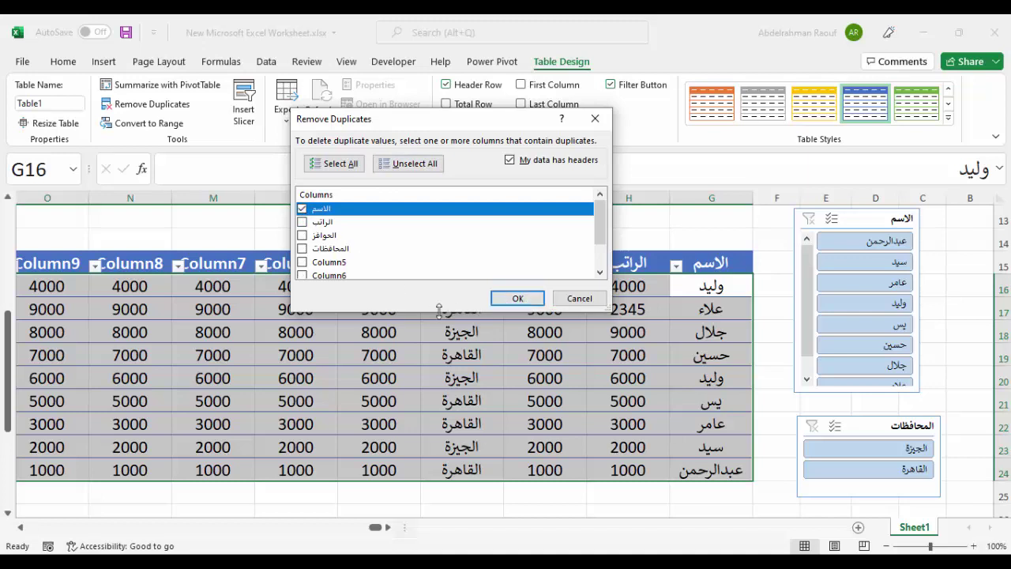
{"action": "left_click", "coordinate": [517, 298]}
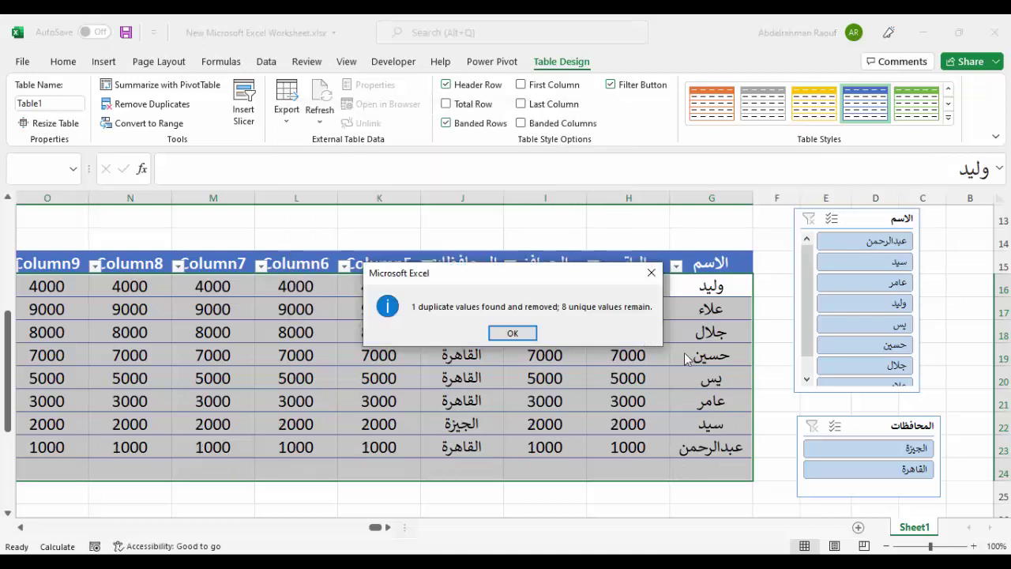
{"action": "left_click", "coordinate": [513, 332]}
{"action": "left_click", "coordinate": [721, 287]}
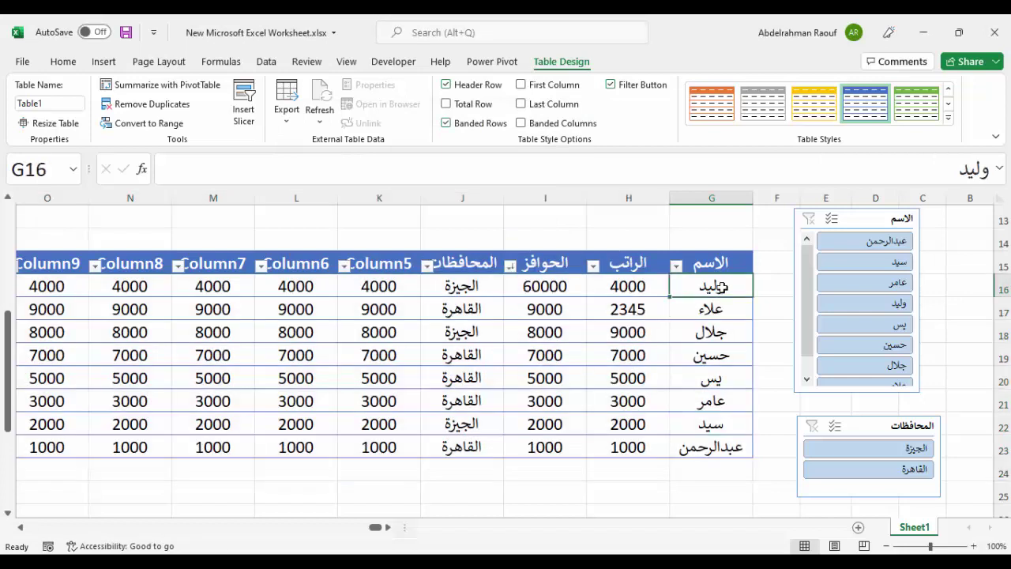
{"action": "left_click_drag", "start_coordinate": [721, 286], "coordinate": [715, 447]}
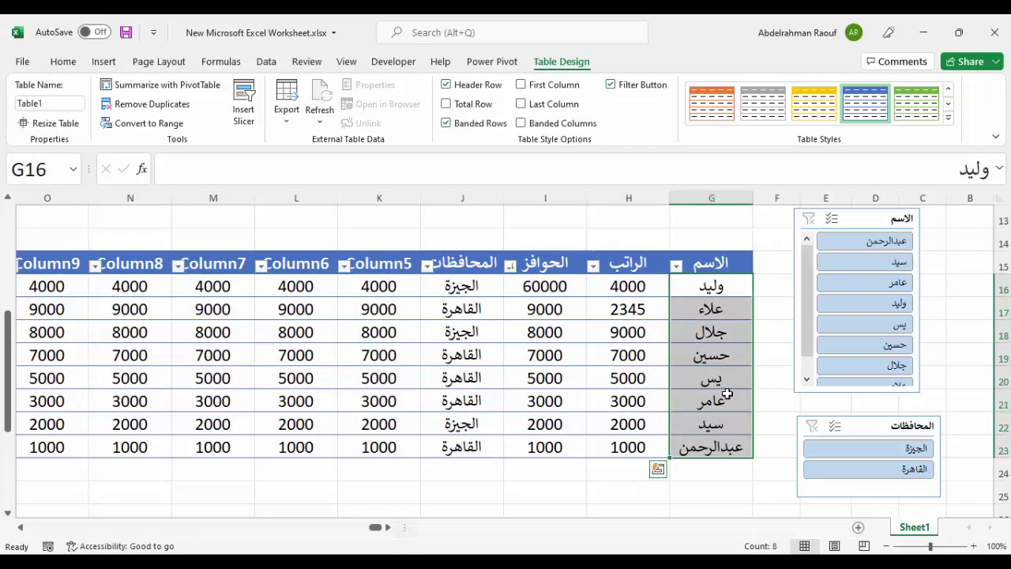
Undo the duplicate removal to restore all nine rows
{"action": "left_click", "coordinate": [726, 394]}
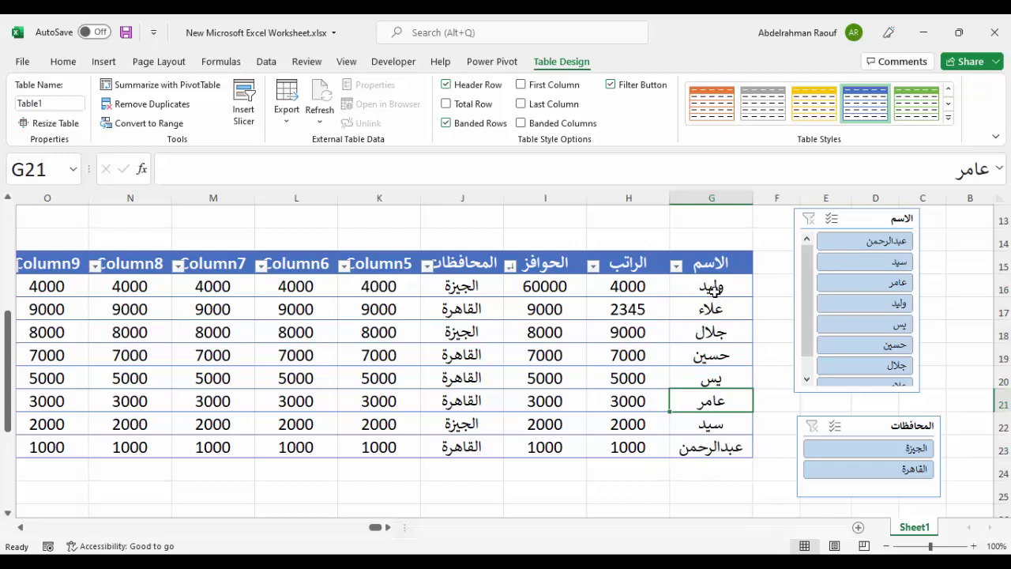
{"action": "left_click", "coordinate": [713, 289]}
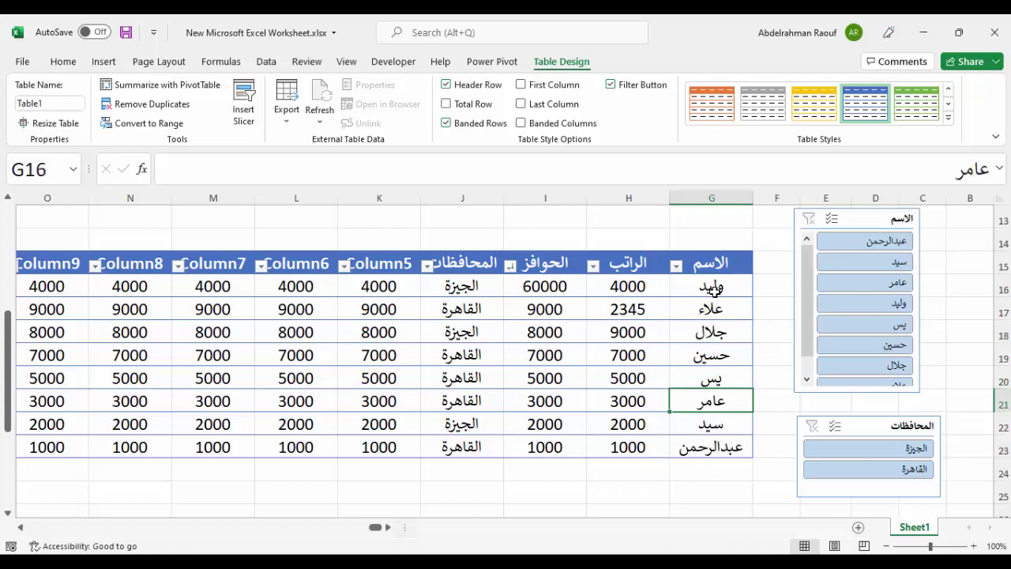
{"action": "key", "text": "ctrl+z"}
Copy the nine names from G16:G24 into I47:I55 and select I46:I55
{"action": "left_click_drag", "start_coordinate": [714, 289], "coordinate": [710, 470]}
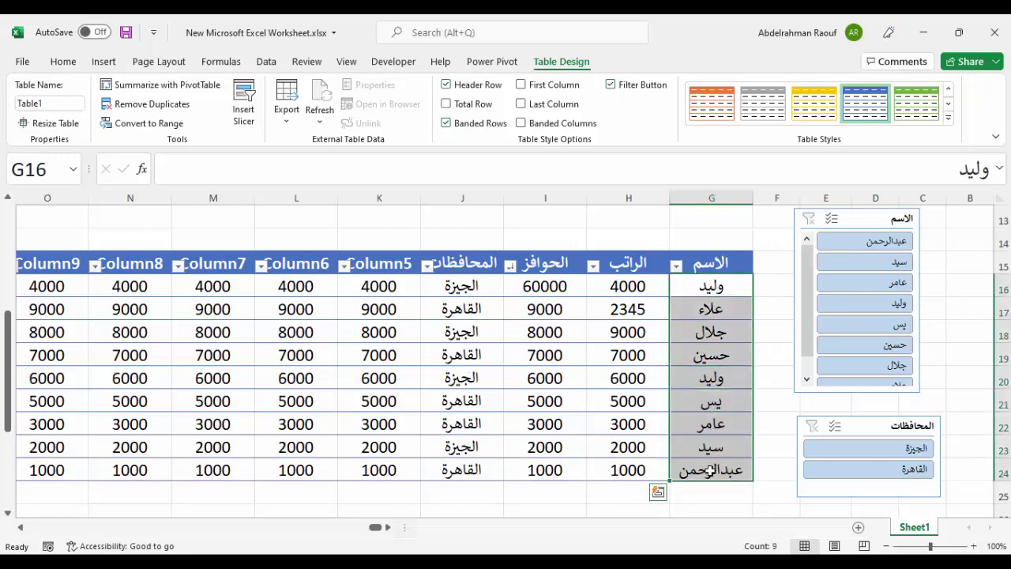
{"action": "key", "text": "ctrl+c"}
{"action": "scroll", "coordinate": [652, 340], "scroll_direction": "down", "scroll_amount": 10}
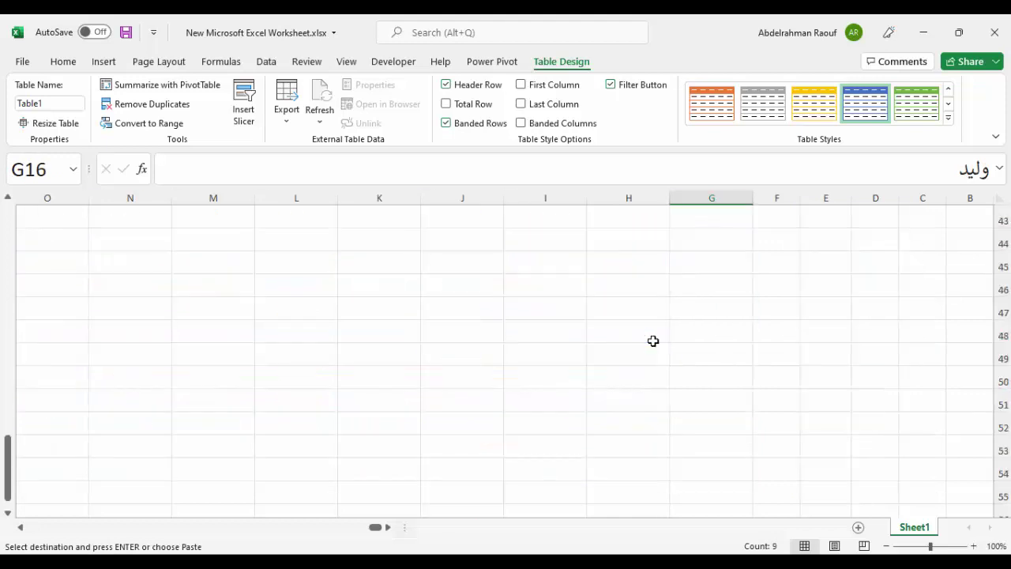
{"action": "left_click", "coordinate": [580, 316]}
{"action": "key", "text": "ctrl+v"}
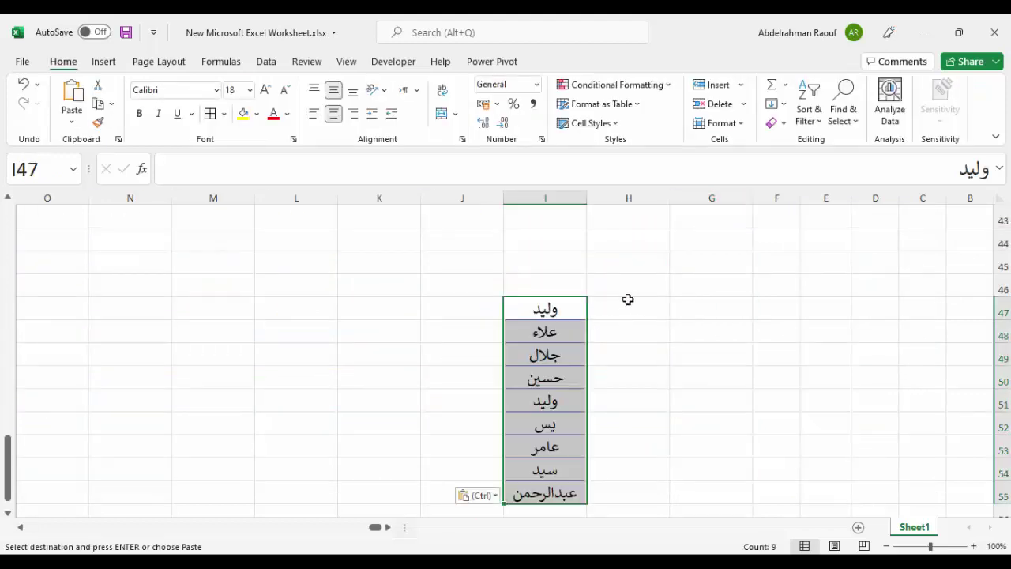
{"action": "left_click", "coordinate": [568, 281]}
{"action": "left_click", "coordinate": [574, 307]}
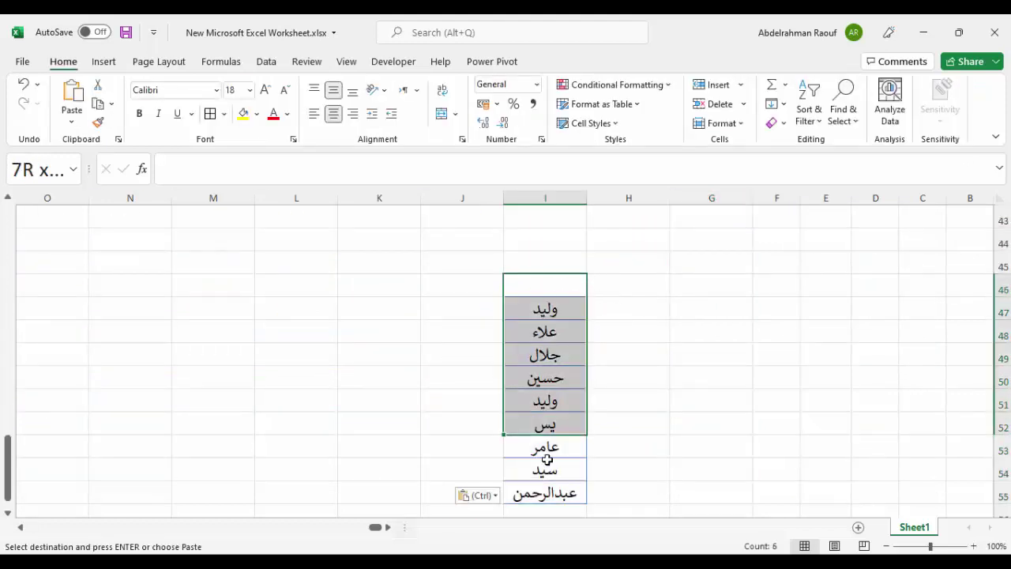
{"action": "left_click_drag", "start_coordinate": [558, 285], "coordinate": [544, 491]}
{"action": "left_click", "coordinate": [103, 61]}
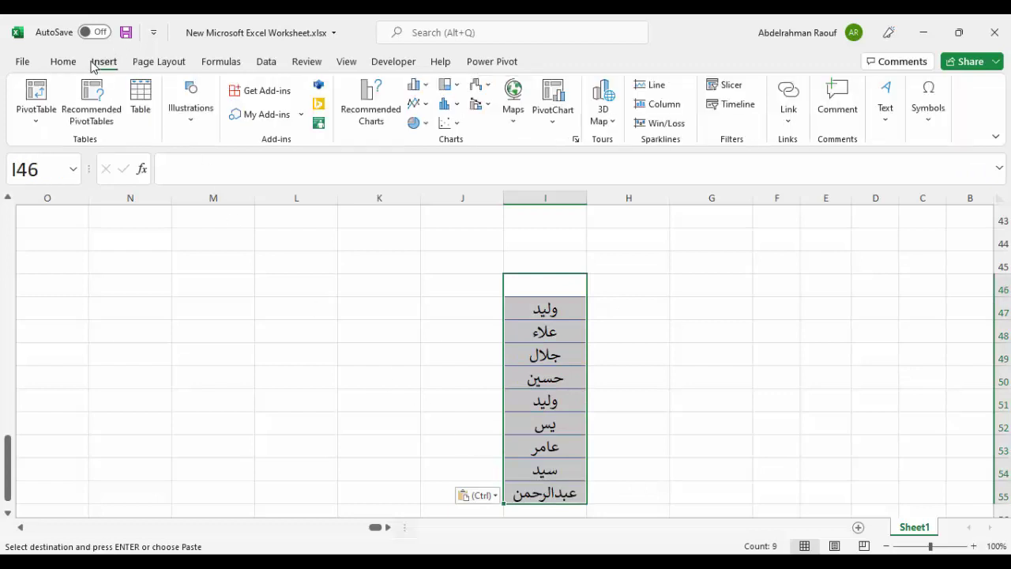
Turn I46:I55 into a new table, Table2
{"action": "left_click", "coordinate": [141, 103]}
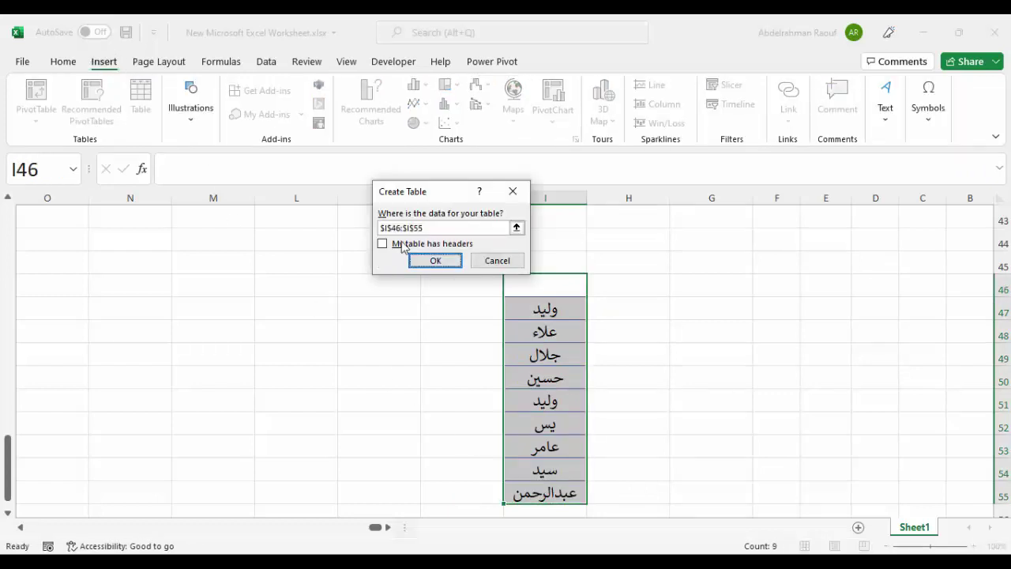
{"action": "left_click", "coordinate": [433, 261]}
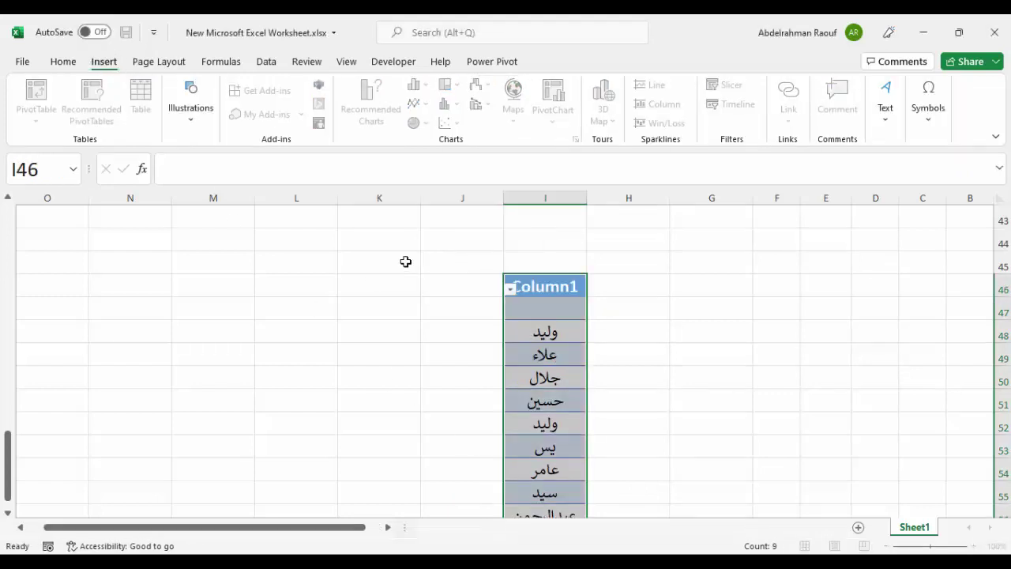
{"action": "left_click", "coordinate": [548, 356]}
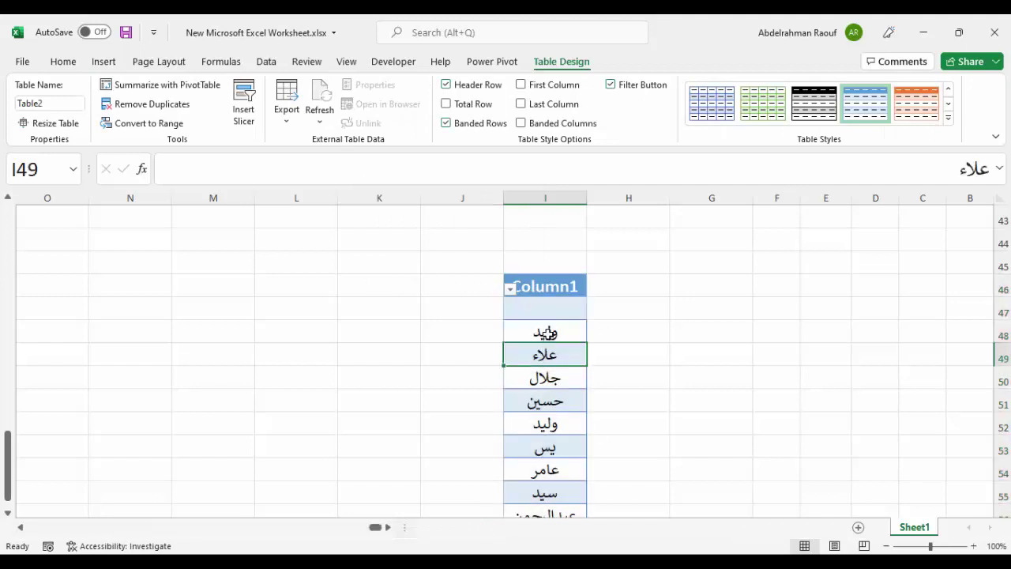
Run Remove Duplicates on Table2's Column1, dropping the second وليد
{"action": "left_click", "coordinate": [169, 103]}
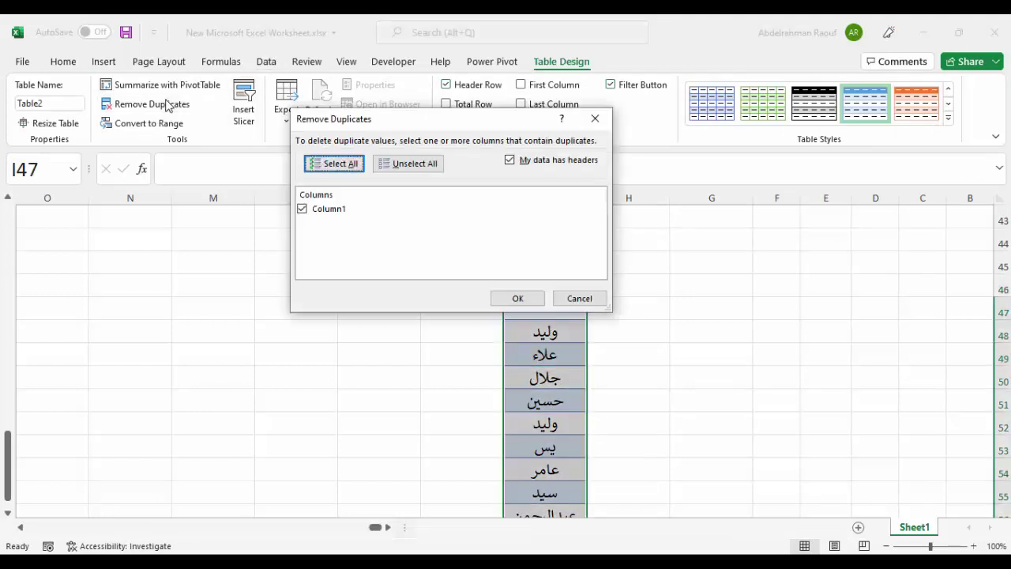
{"action": "left_click", "coordinate": [580, 299]}
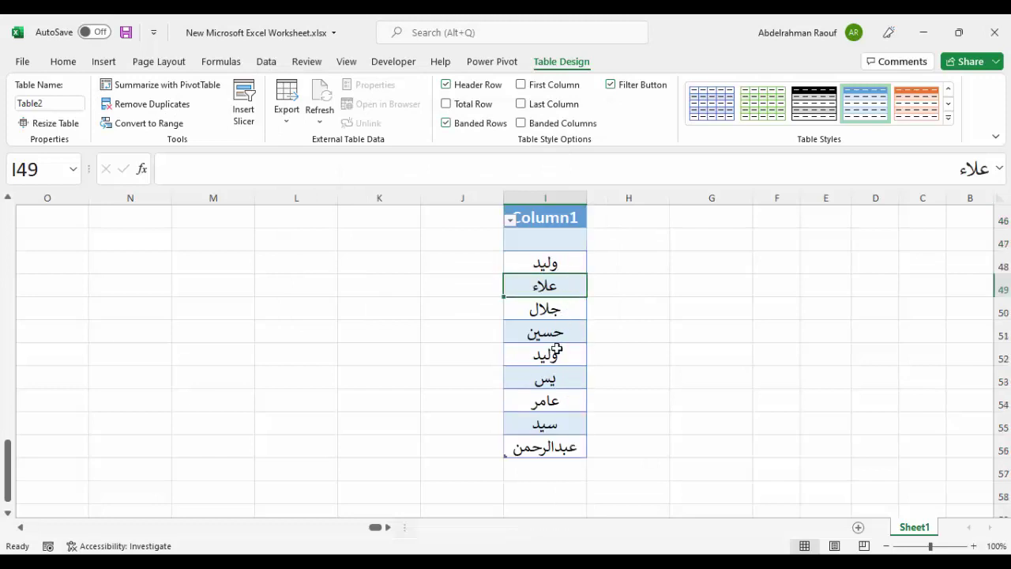
{"action": "left_click", "coordinate": [555, 360]}
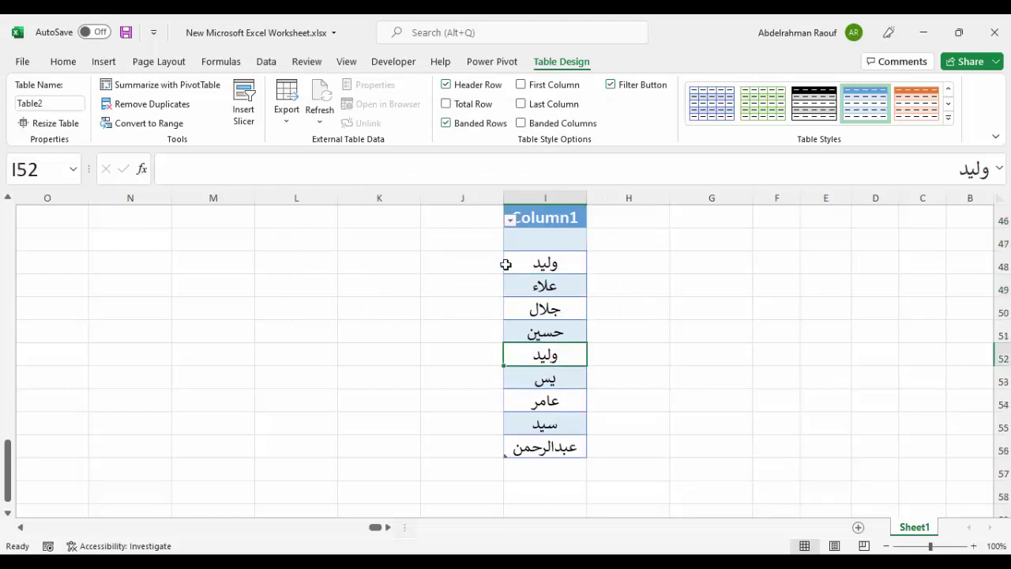
{"action": "left_click", "coordinate": [169, 107]}
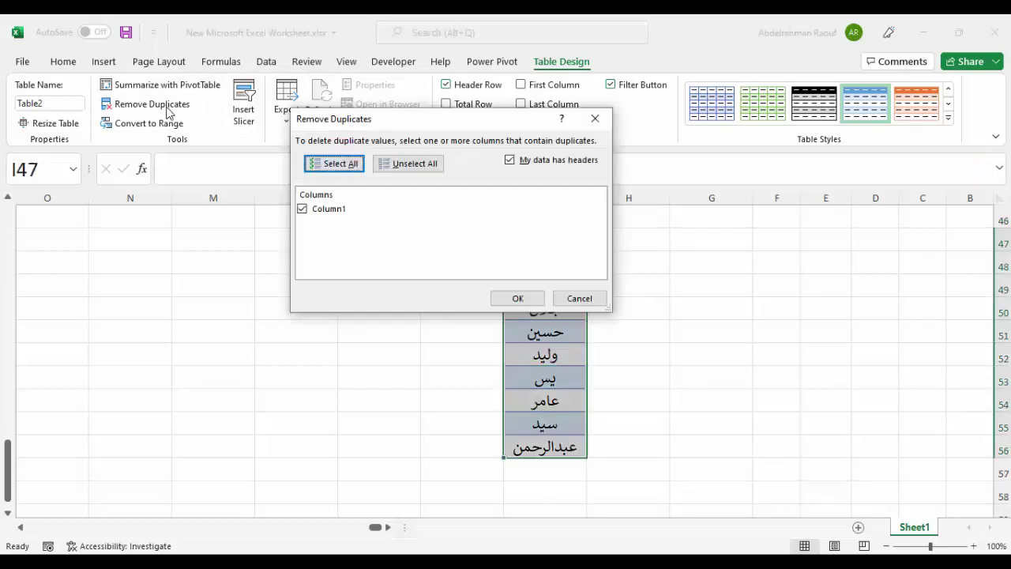
{"action": "left_click", "coordinate": [517, 301]}
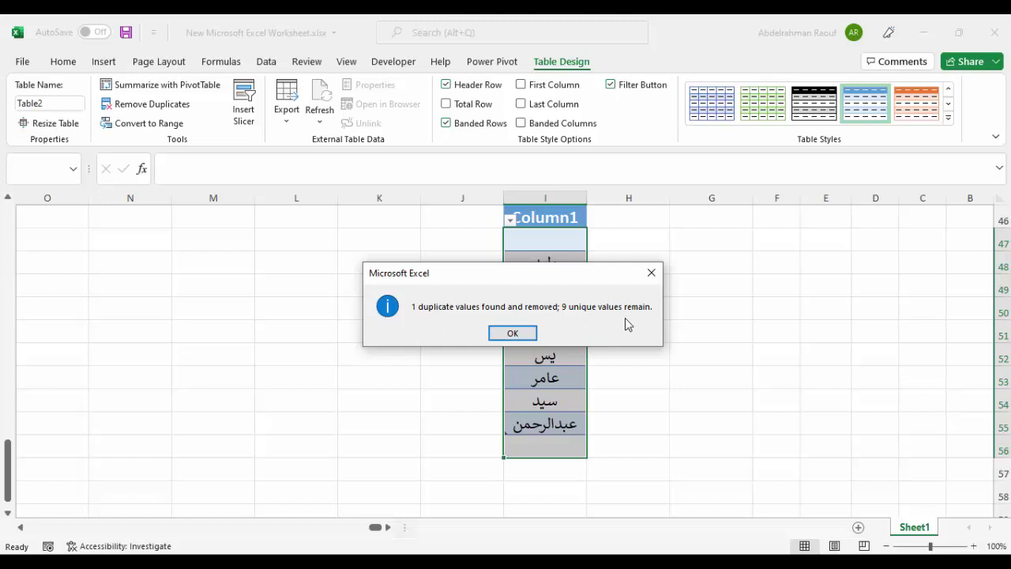
{"action": "left_click", "coordinate": [510, 332]}
{"action": "left_click", "coordinate": [532, 312]}
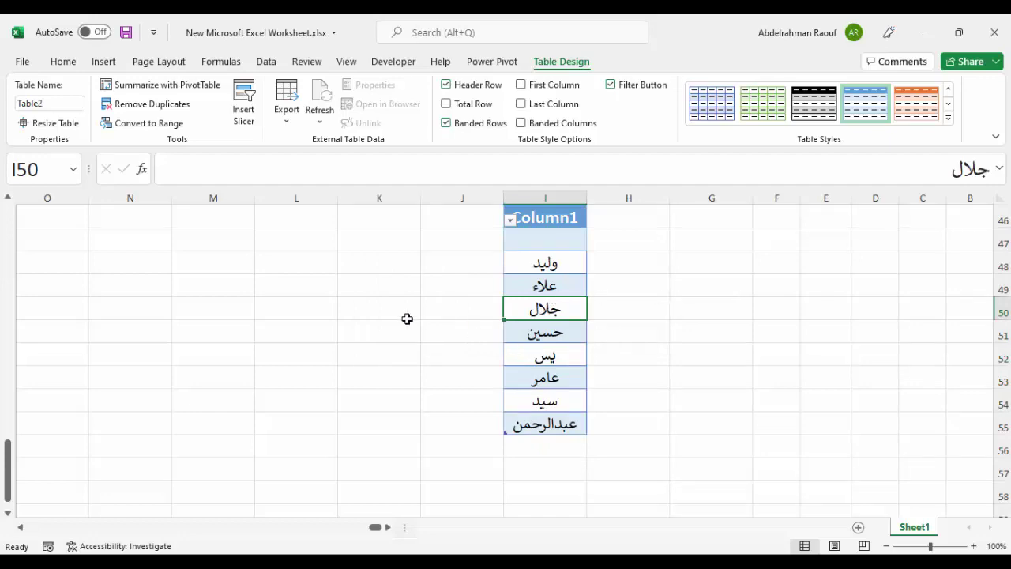
{"action": "scroll", "coordinate": [407, 318], "scroll_direction": "up", "scroll_amount": 6}
{"action": "scroll", "coordinate": [409, 282], "scroll_direction": "up", "scroll_amount": 4}
{"action": "scroll", "coordinate": [430, 326], "scroll_direction": "up", "scroll_amount": 1}
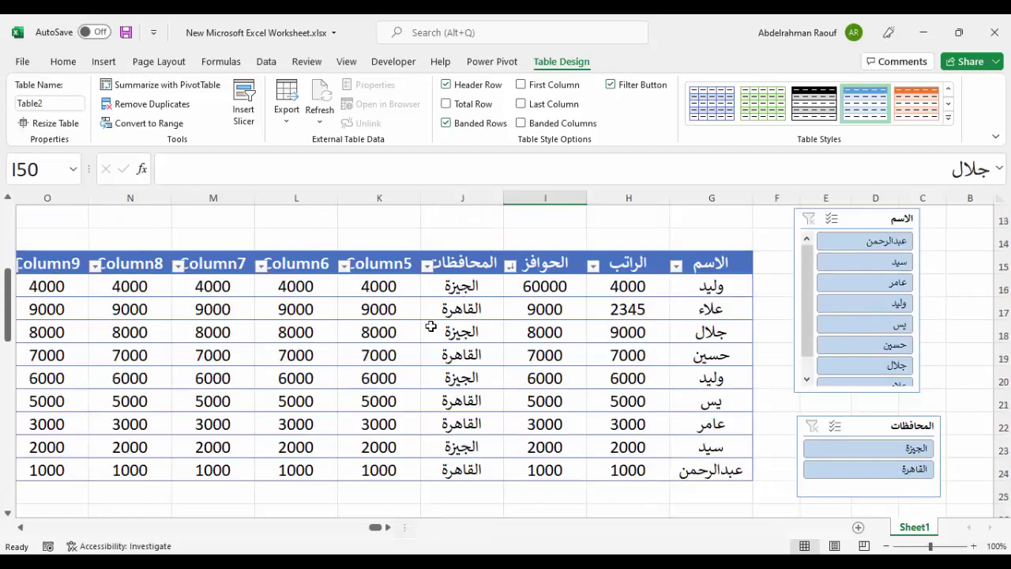
{"action": "left_click", "coordinate": [430, 326]}
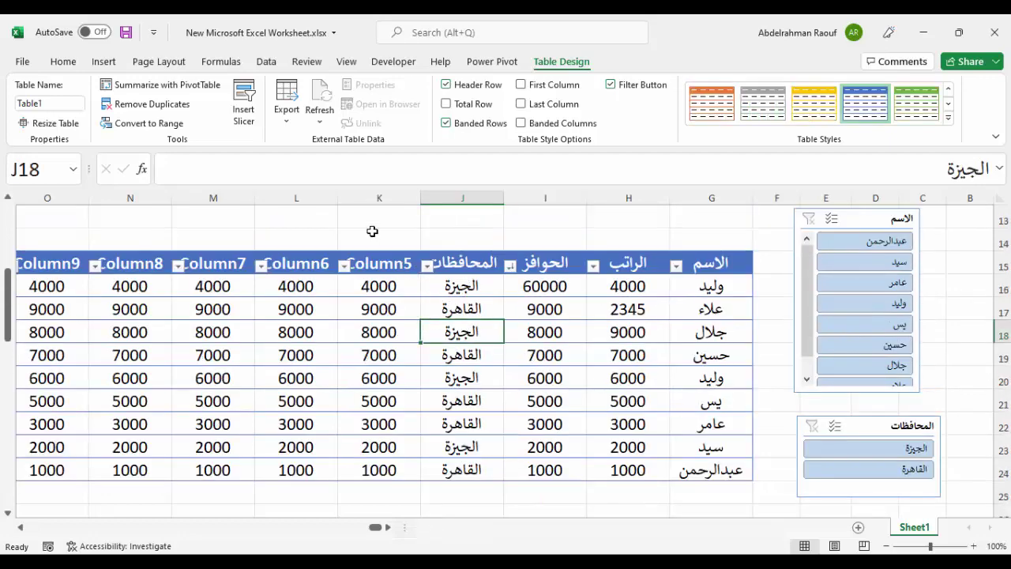
{"action": "left_click_drag", "start_coordinate": [372, 263], "coordinate": [219, 260]}
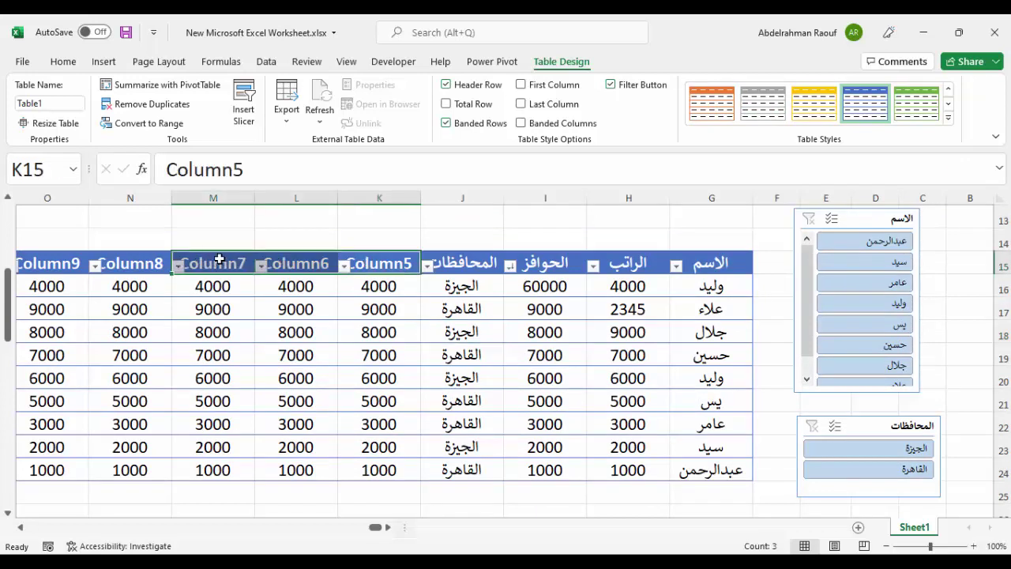
{"action": "key", "text": "Delete"}
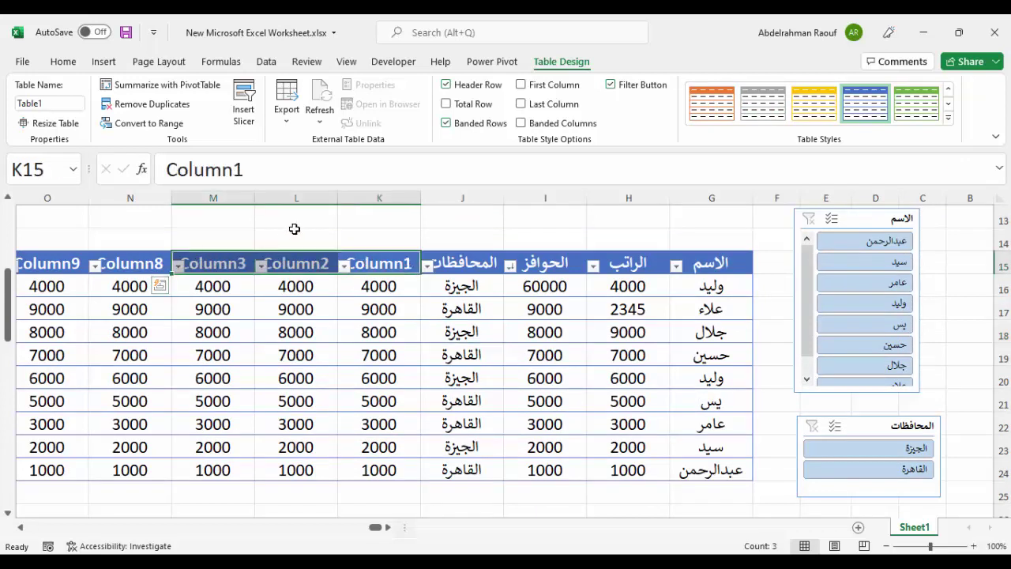
{"action": "left_click", "coordinate": [296, 308]}
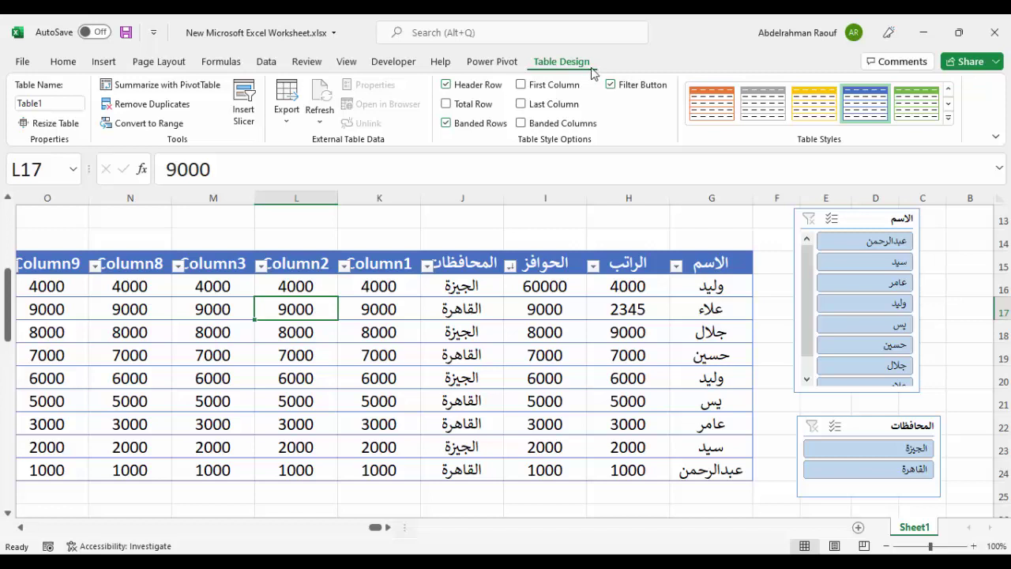
Convert Table1 to a plain range, removing its slicers, and clear the K15:O15 header labels
{"action": "left_click", "coordinate": [139, 125]}
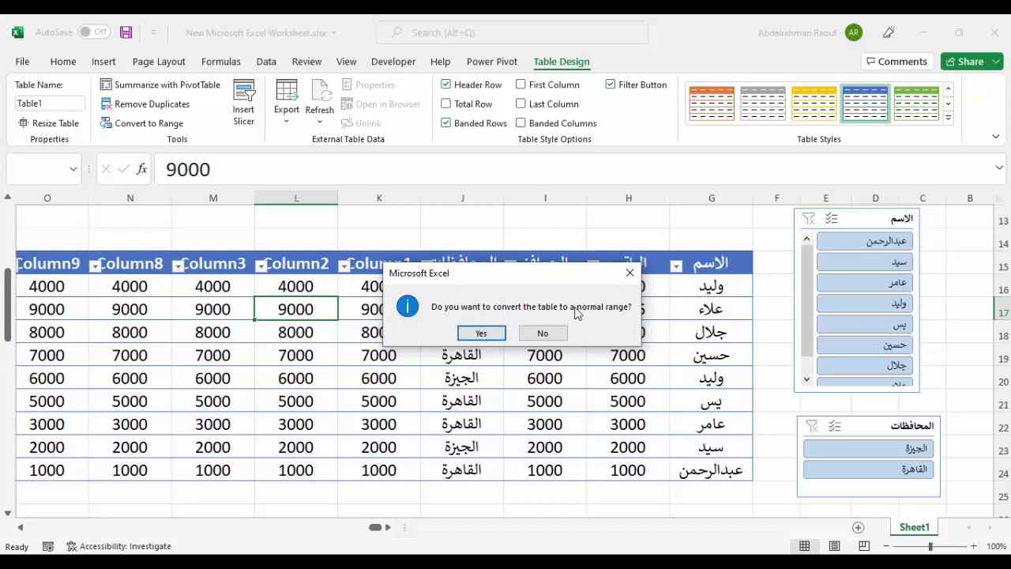
{"action": "left_click", "coordinate": [481, 332]}
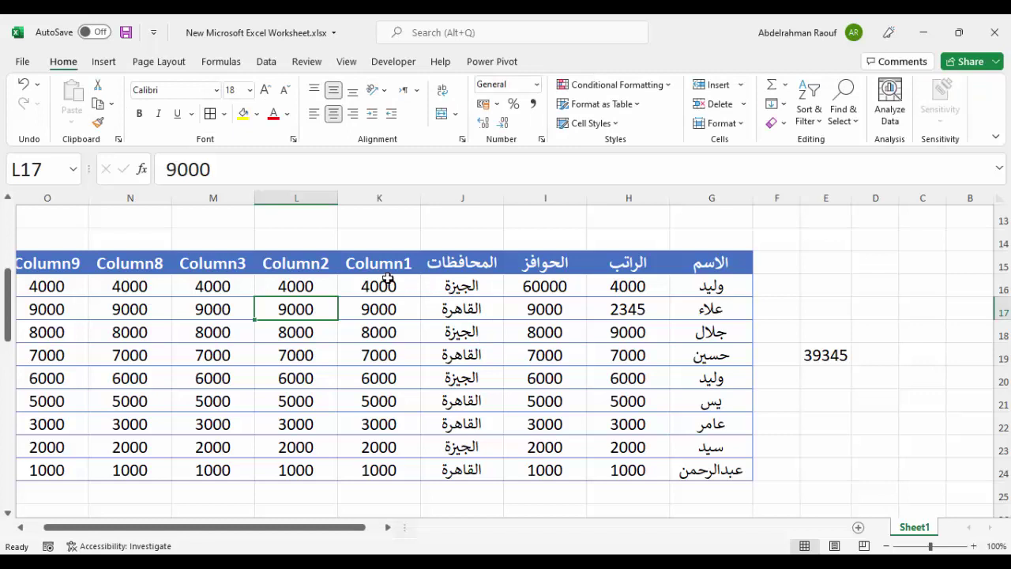
{"action": "left_click_drag", "start_coordinate": [388, 278], "coordinate": [142, 268]}
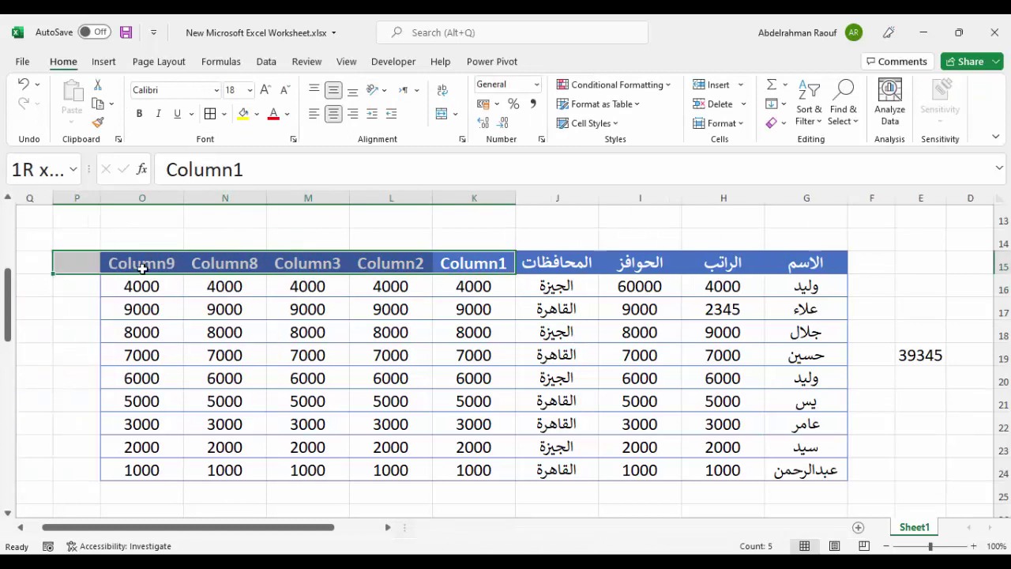
{"action": "key", "text": "Delete"}
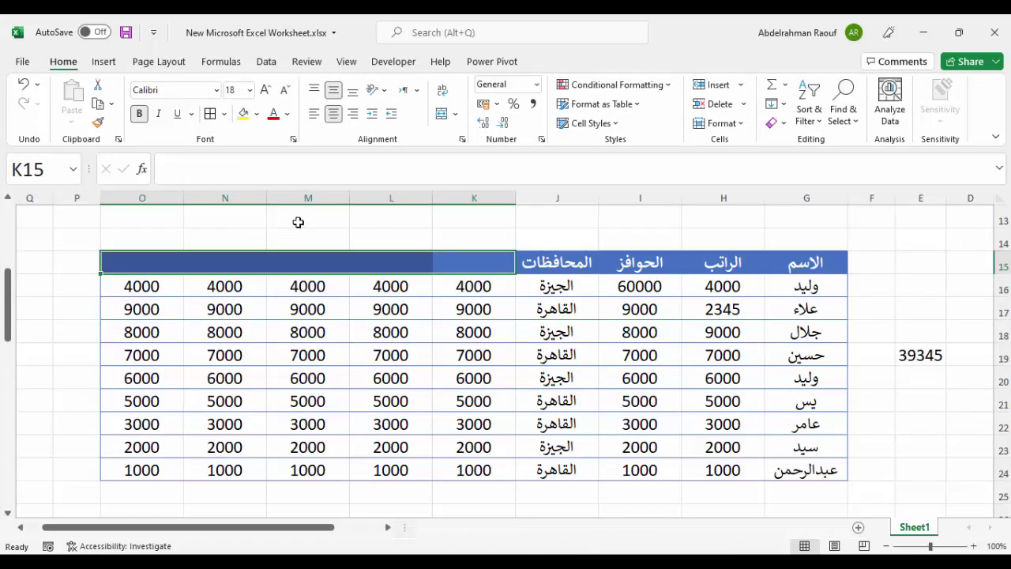
{"action": "mouse_move", "coordinate": [770, 263]}
{"action": "left_mouse_down"}
{"action": "mouse_move", "coordinate": [95, 448]}
{"action": "mouse_move", "coordinate": [119, 467]}
{"action": "left_mouse_up"}
Create Table4 from G15:O24 using row 15 as headers, after undoing a headerless first attempt
{"action": "left_click", "coordinate": [103, 61]}
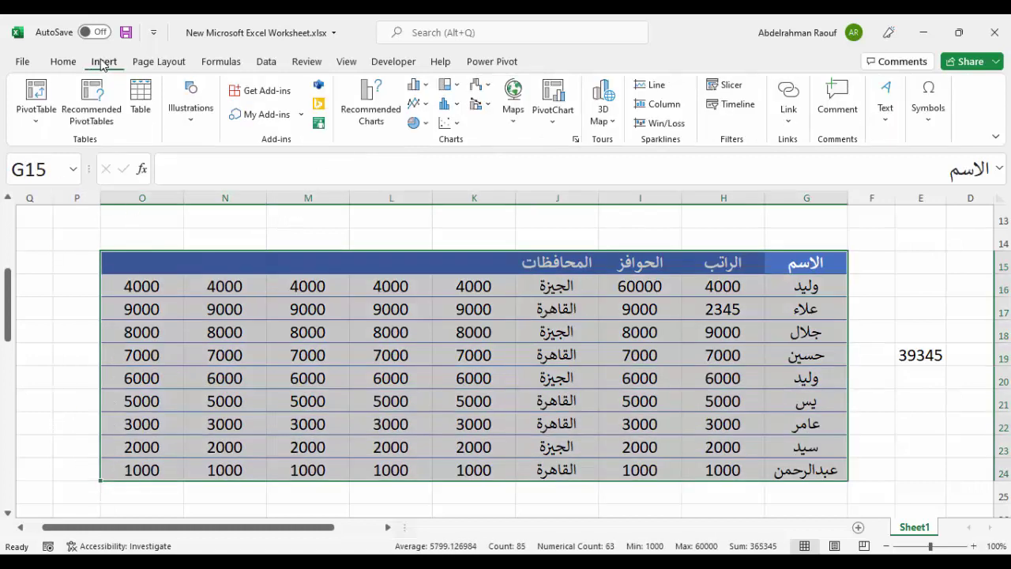
{"action": "left_click", "coordinate": [140, 107]}
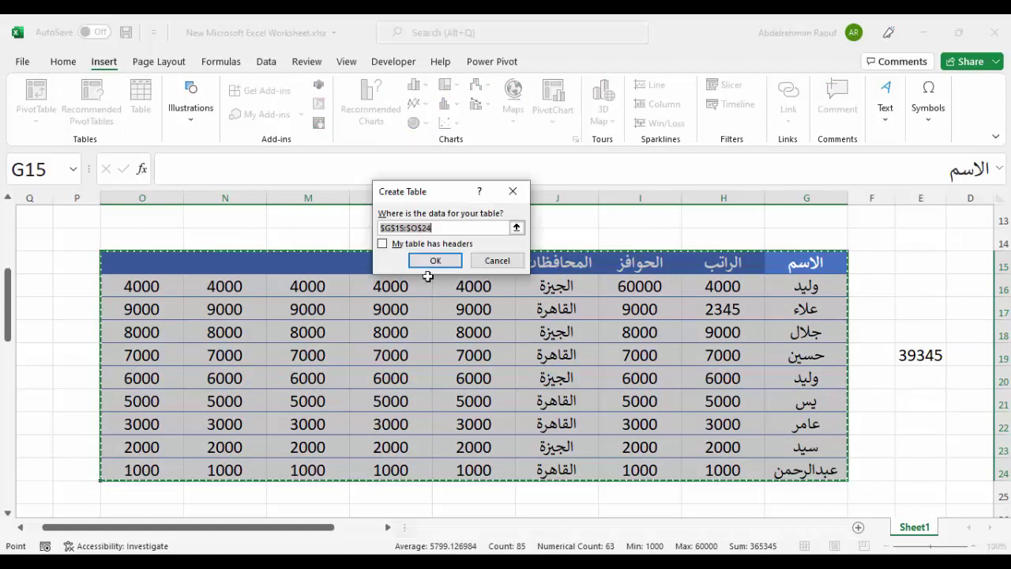
{"action": "left_click", "coordinate": [436, 265]}
{"action": "left_click", "coordinate": [468, 332]}
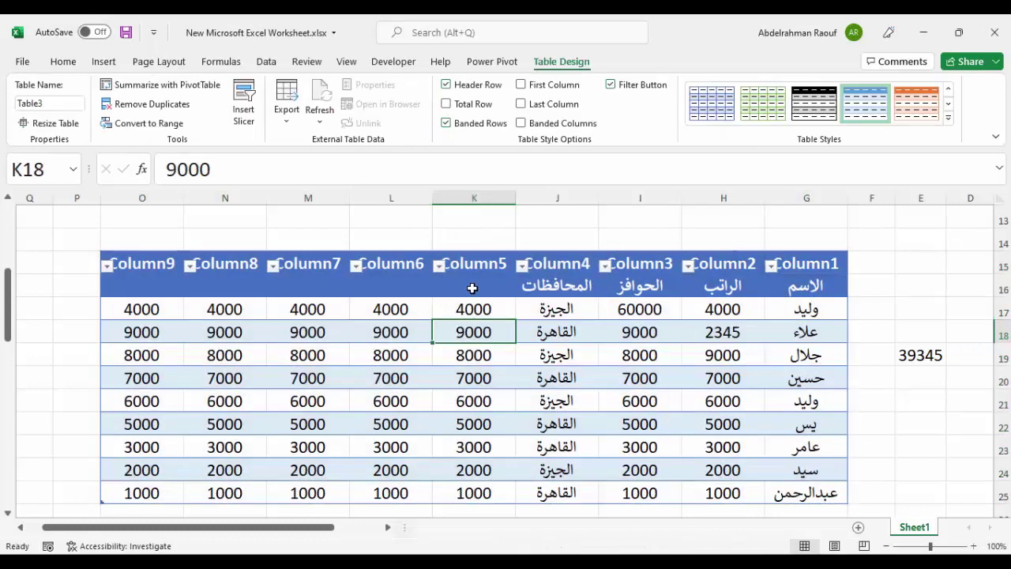
{"action": "key", "text": "ctrl+z"}
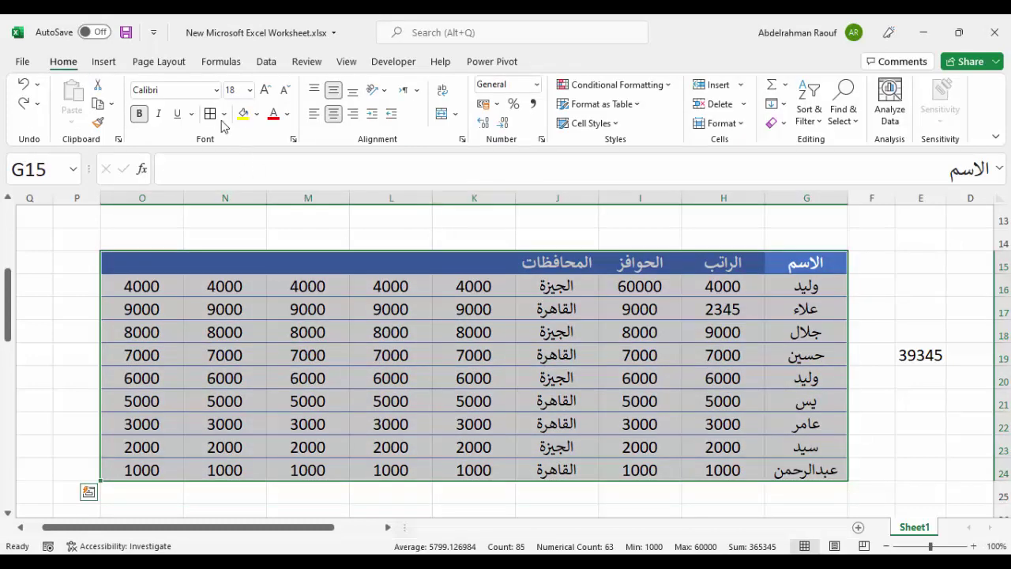
{"action": "left_click", "coordinate": [104, 62]}
{"action": "left_click", "coordinate": [140, 103]}
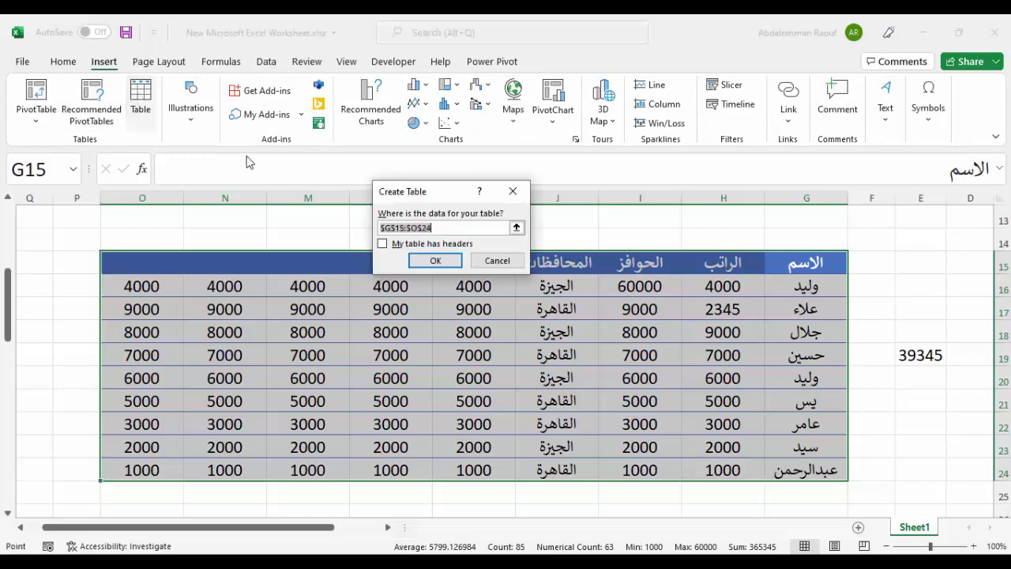
{"action": "left_click", "coordinate": [383, 244]}
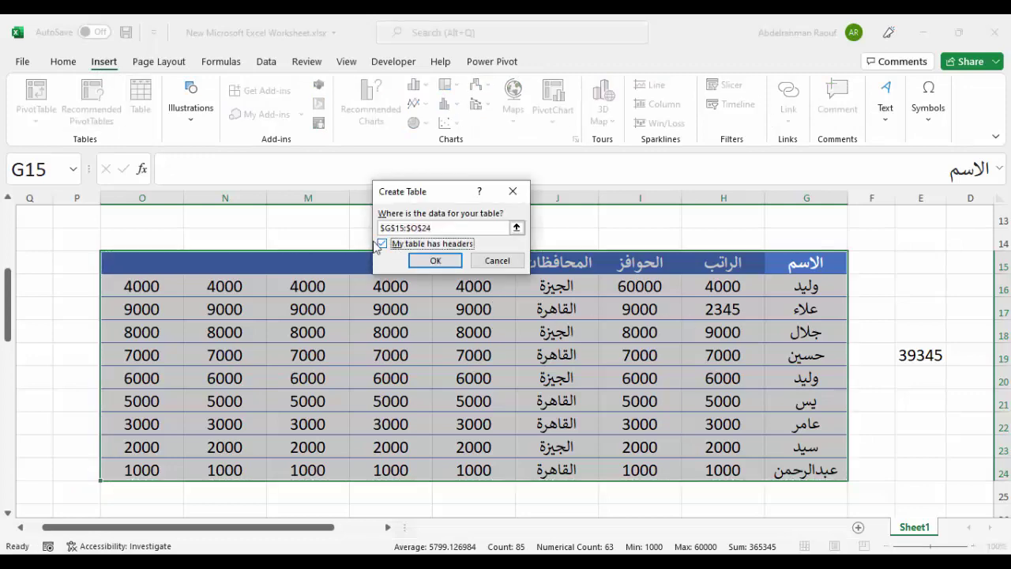
{"action": "left_click", "coordinate": [435, 261]}
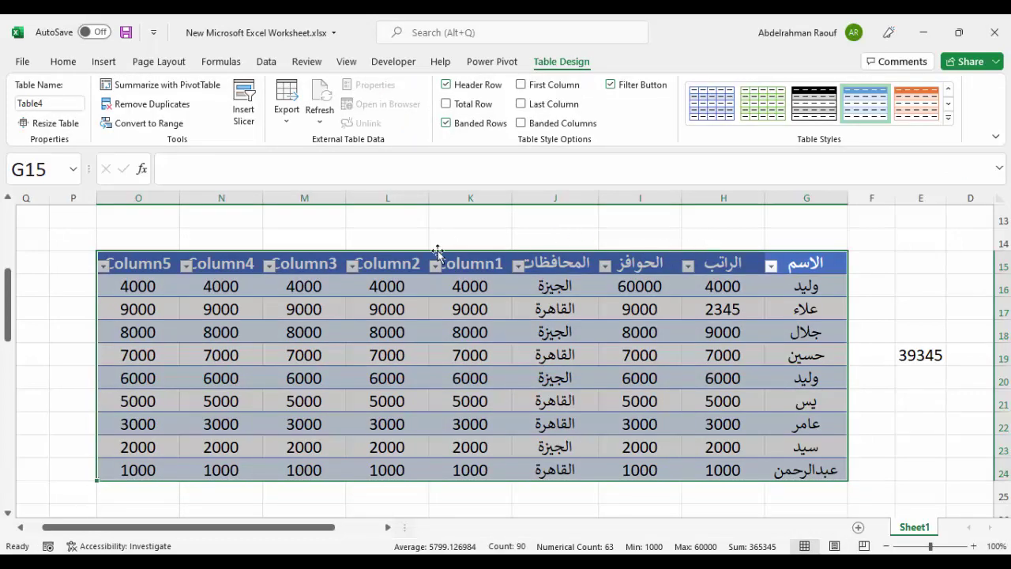
{"action": "left_click", "coordinate": [415, 298]}
{"action": "left_click_drag", "start_coordinate": [461, 263], "coordinate": [135, 265]}
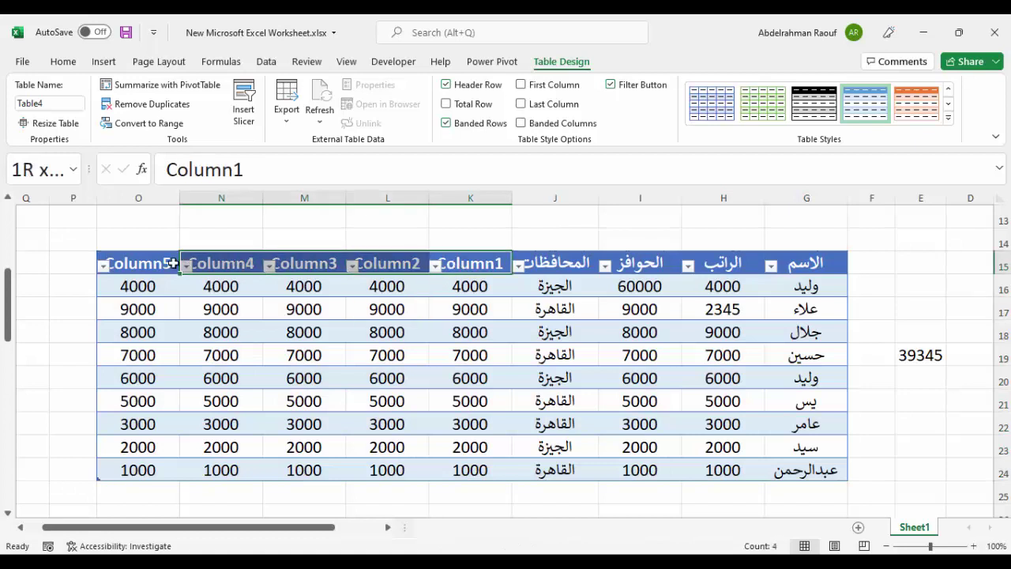
{"action": "left_click", "coordinate": [64, 62]}
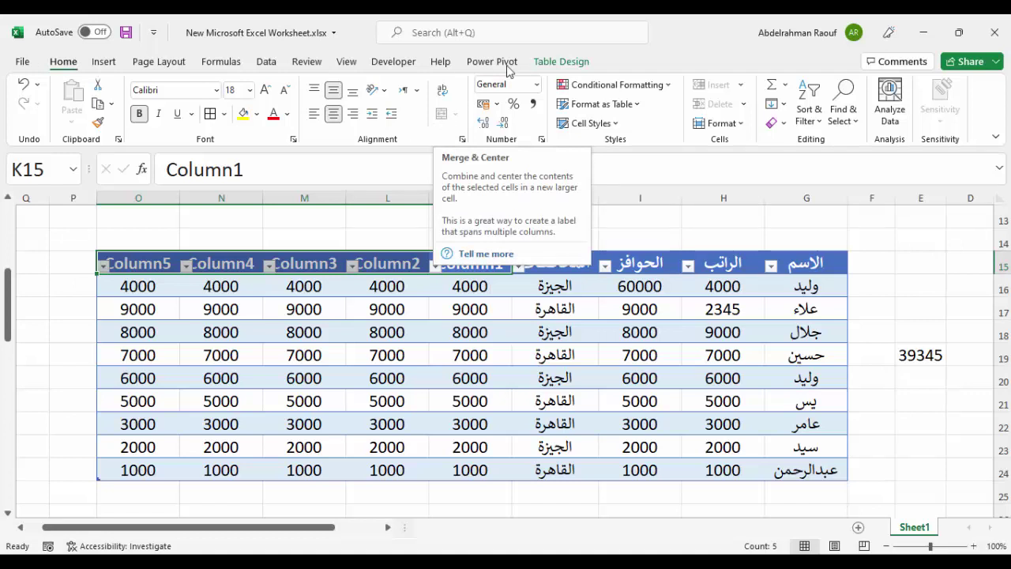
Convert Table4 back to a normal range
{"action": "left_click", "coordinate": [557, 62]}
{"action": "left_click", "coordinate": [147, 123]}
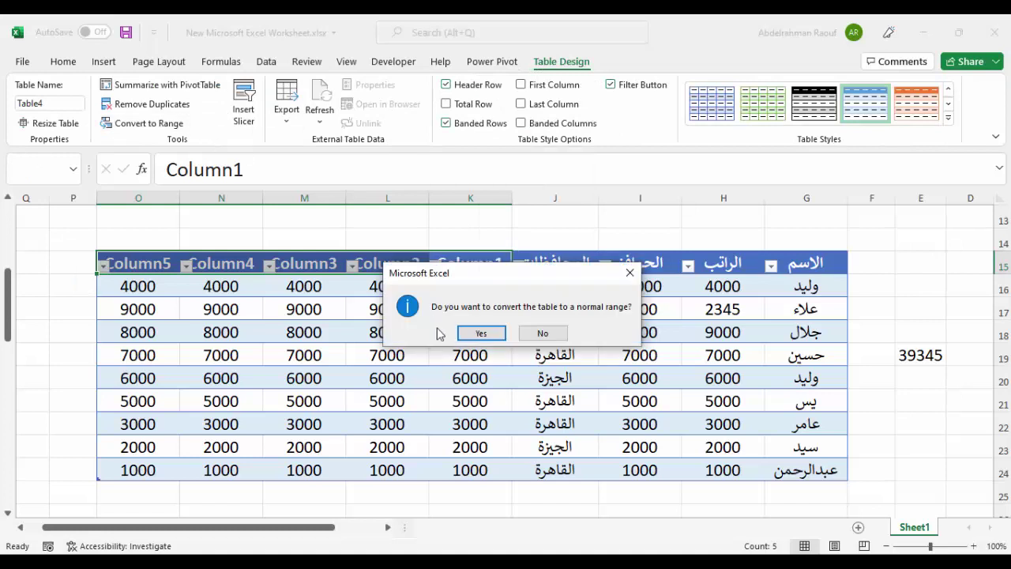
{"action": "left_click", "coordinate": [474, 333]}
Clear the Column1–Column5 headers, merge K15:O15 and title it المواد
{"action": "left_click", "coordinate": [441, 115]}
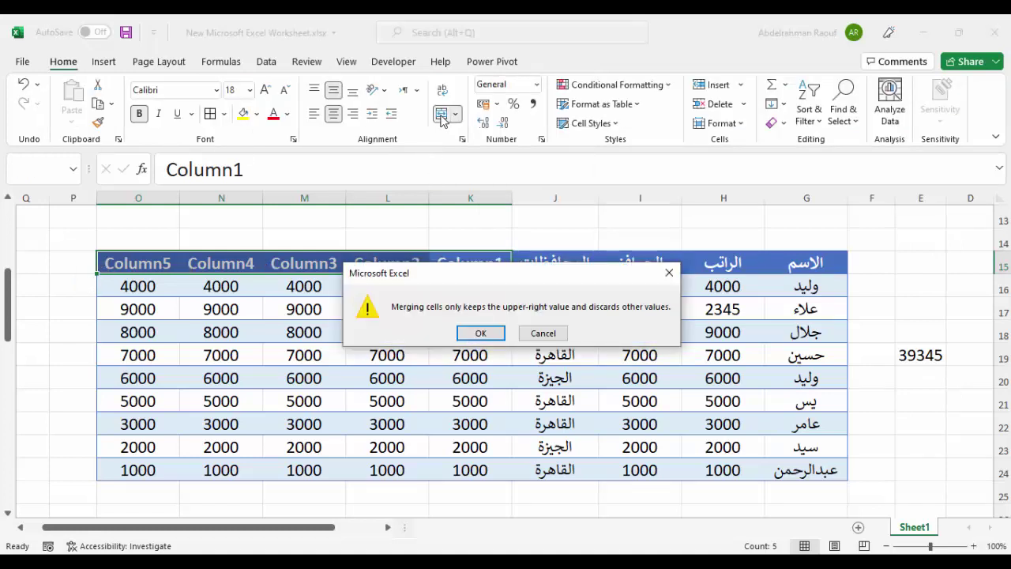
{"action": "left_click", "coordinate": [542, 333]}
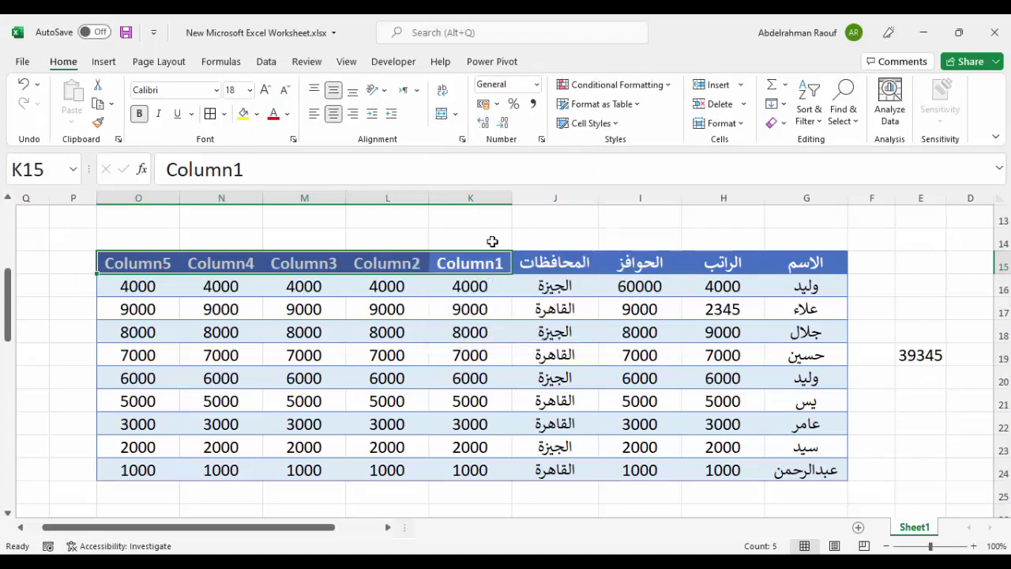
{"action": "key", "text": "Delete"}
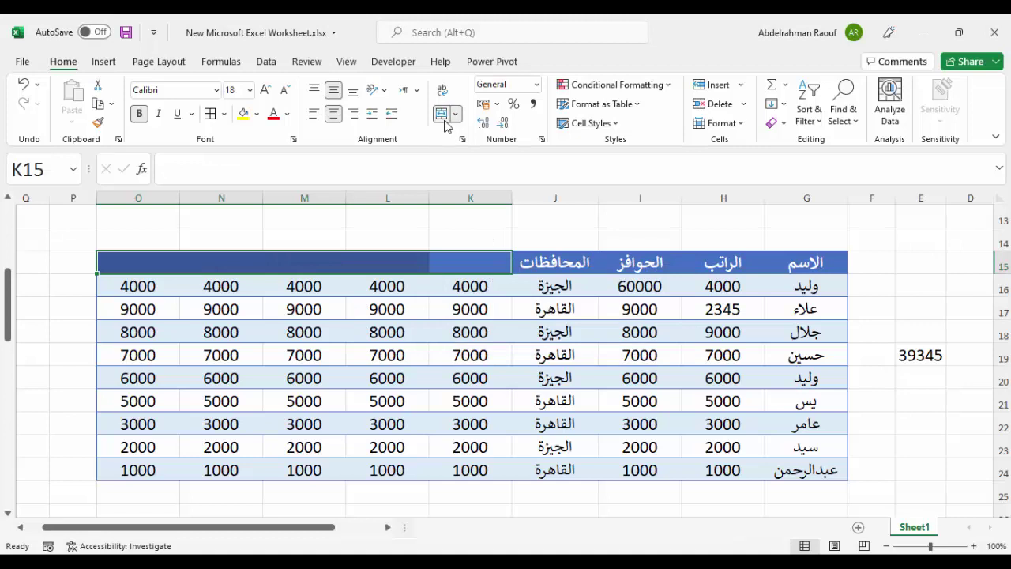
{"action": "left_click", "coordinate": [441, 114]}
{"action": "type", "text": "المو"}
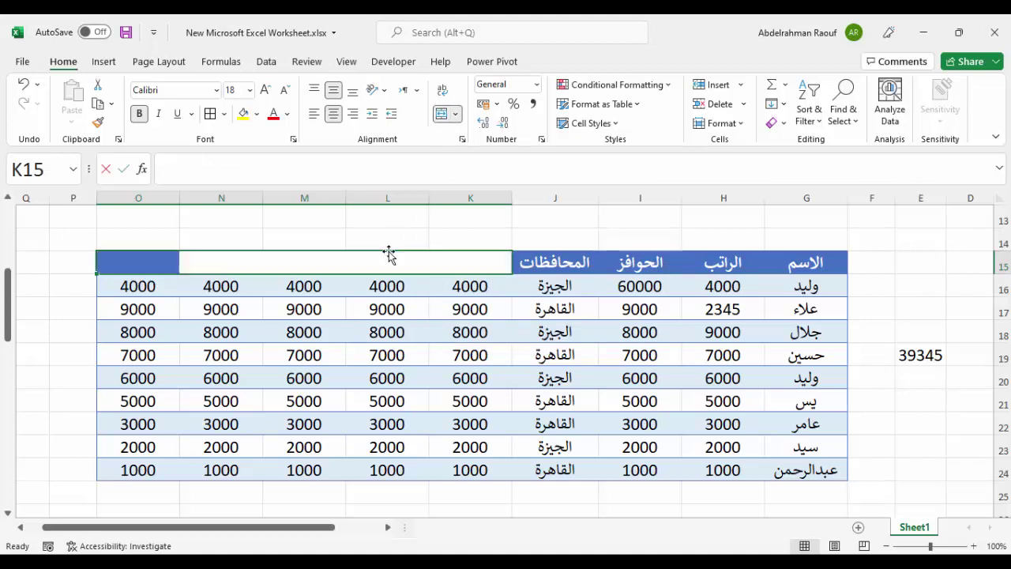
{"action": "type", "text": "ا"}
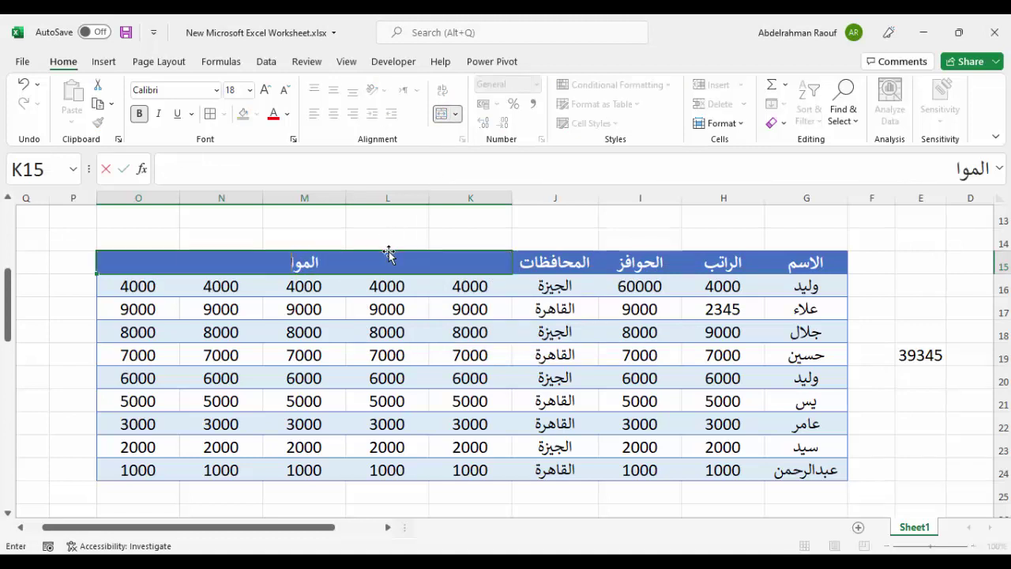
{"action": "type", "text": "د"}
{"action": "key", "text": "Return"}
{"action": "left_click", "coordinate": [370, 254]}
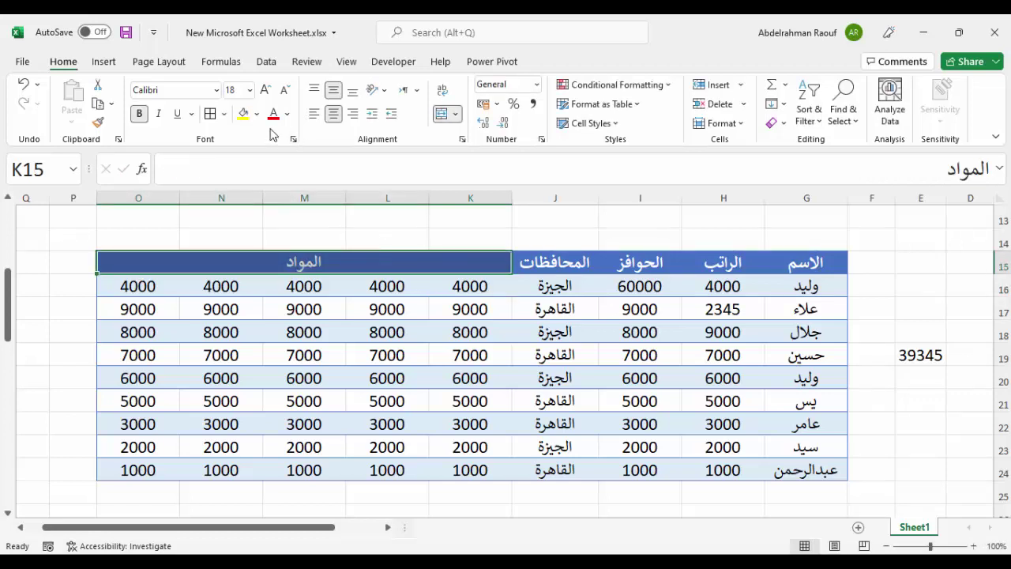
{"action": "left_click", "coordinate": [337, 350]}
{"action": "left_click", "coordinate": [373, 263]}
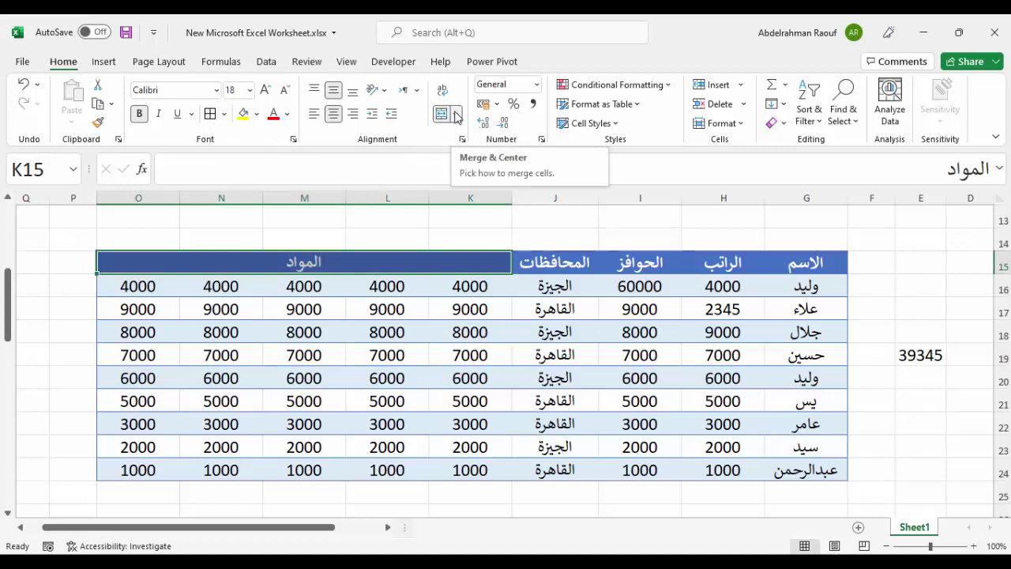
{"action": "left_click", "coordinate": [436, 355]}
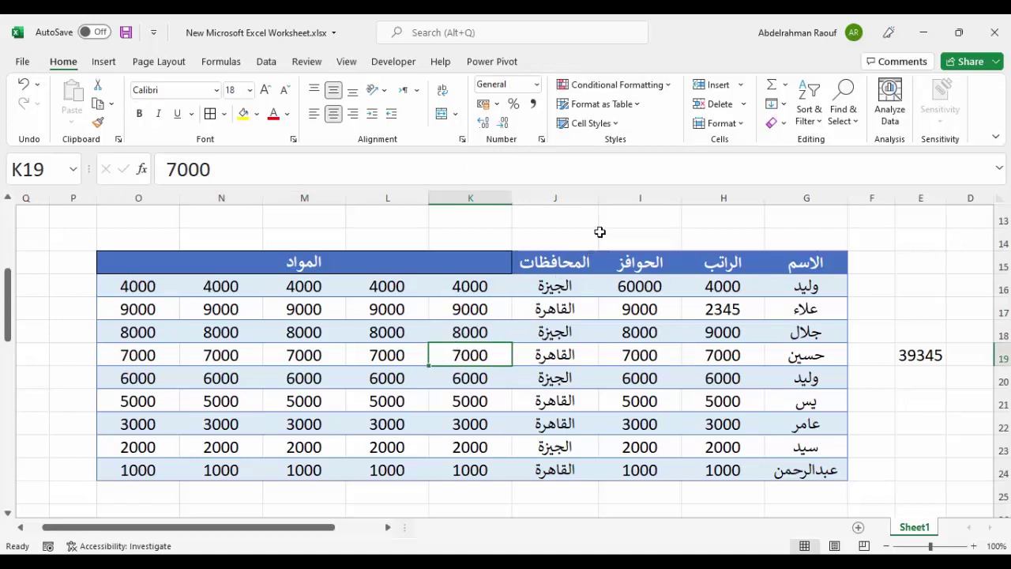
{"action": "left_click", "coordinate": [601, 286]}
{"action": "left_click", "coordinate": [609, 232]}
{"action": "key", "text": "Down"}
{"action": "key", "text": "Down"}
{"action": "key", "text": "Down"}
{"action": "left_click", "coordinate": [553, 237]}
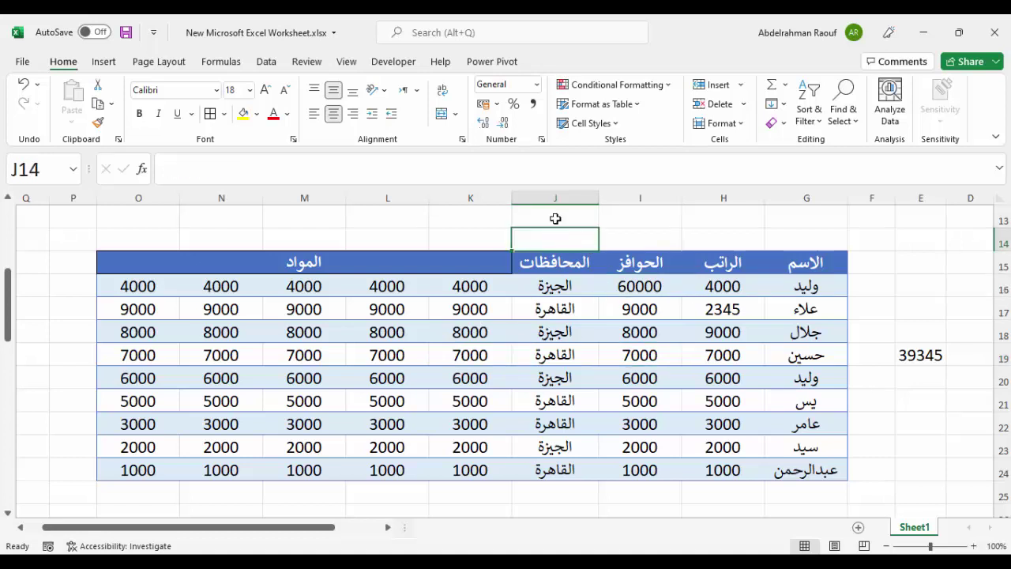
{"action": "left_click", "coordinate": [554, 218]}
{"action": "left_click", "coordinate": [571, 336]}
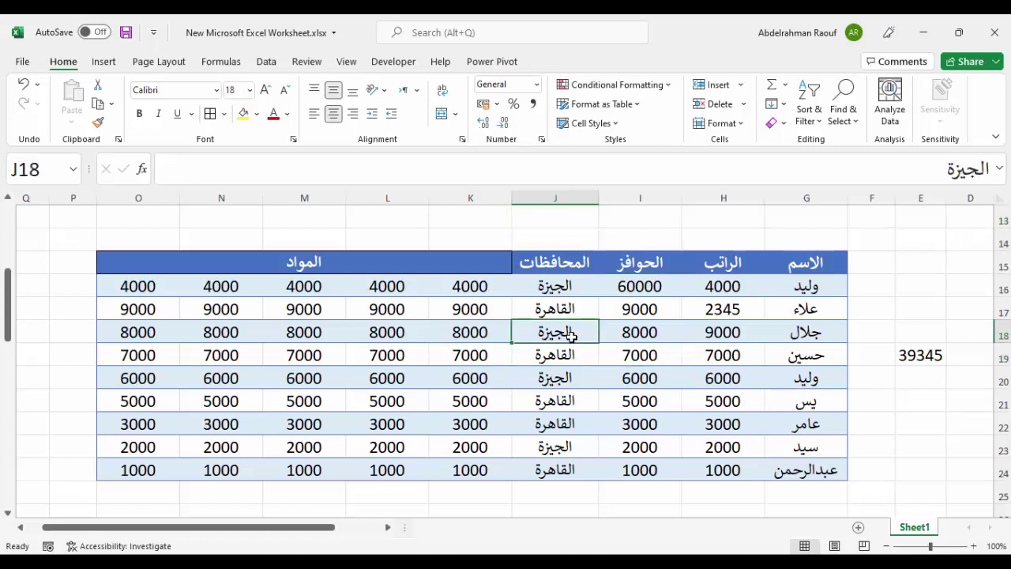